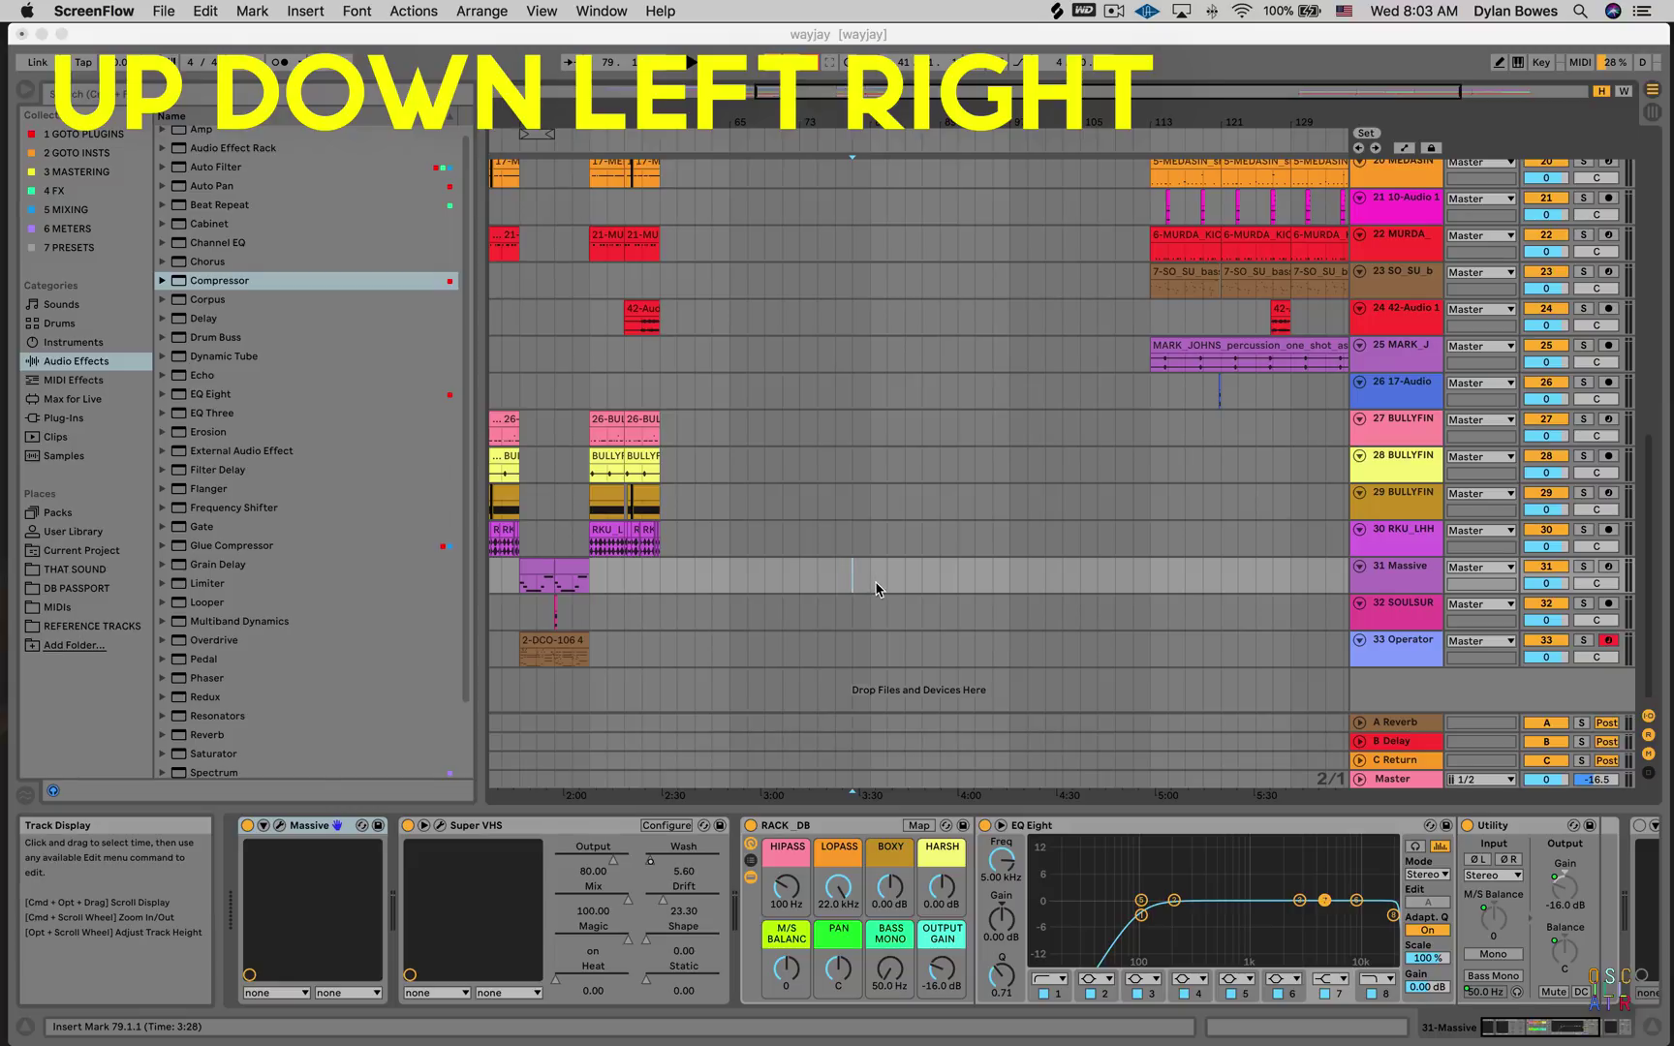
# Scroll the arrangement up, down and sideways, ending at bar 1 with tracks 16–30 visible
pyautogui.scroll(5, 876, 589)
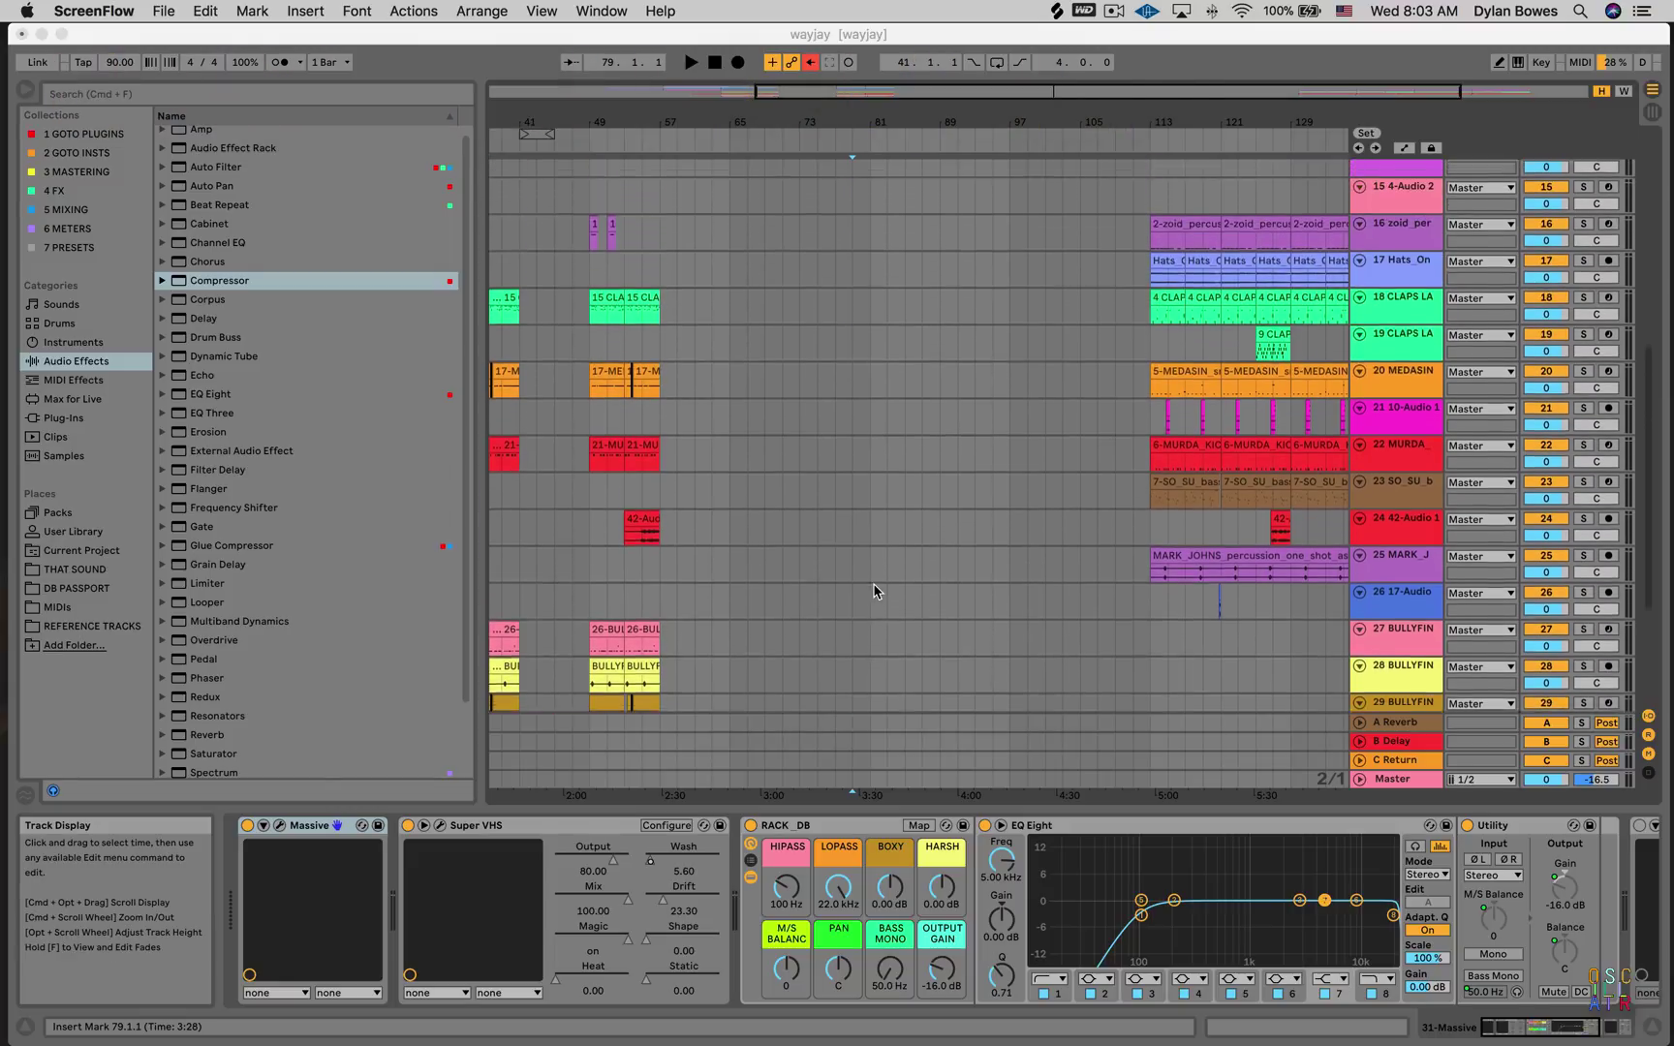
pyautogui.scroll(3, 876, 591)
pyautogui.scroll(-7, 875, 591)
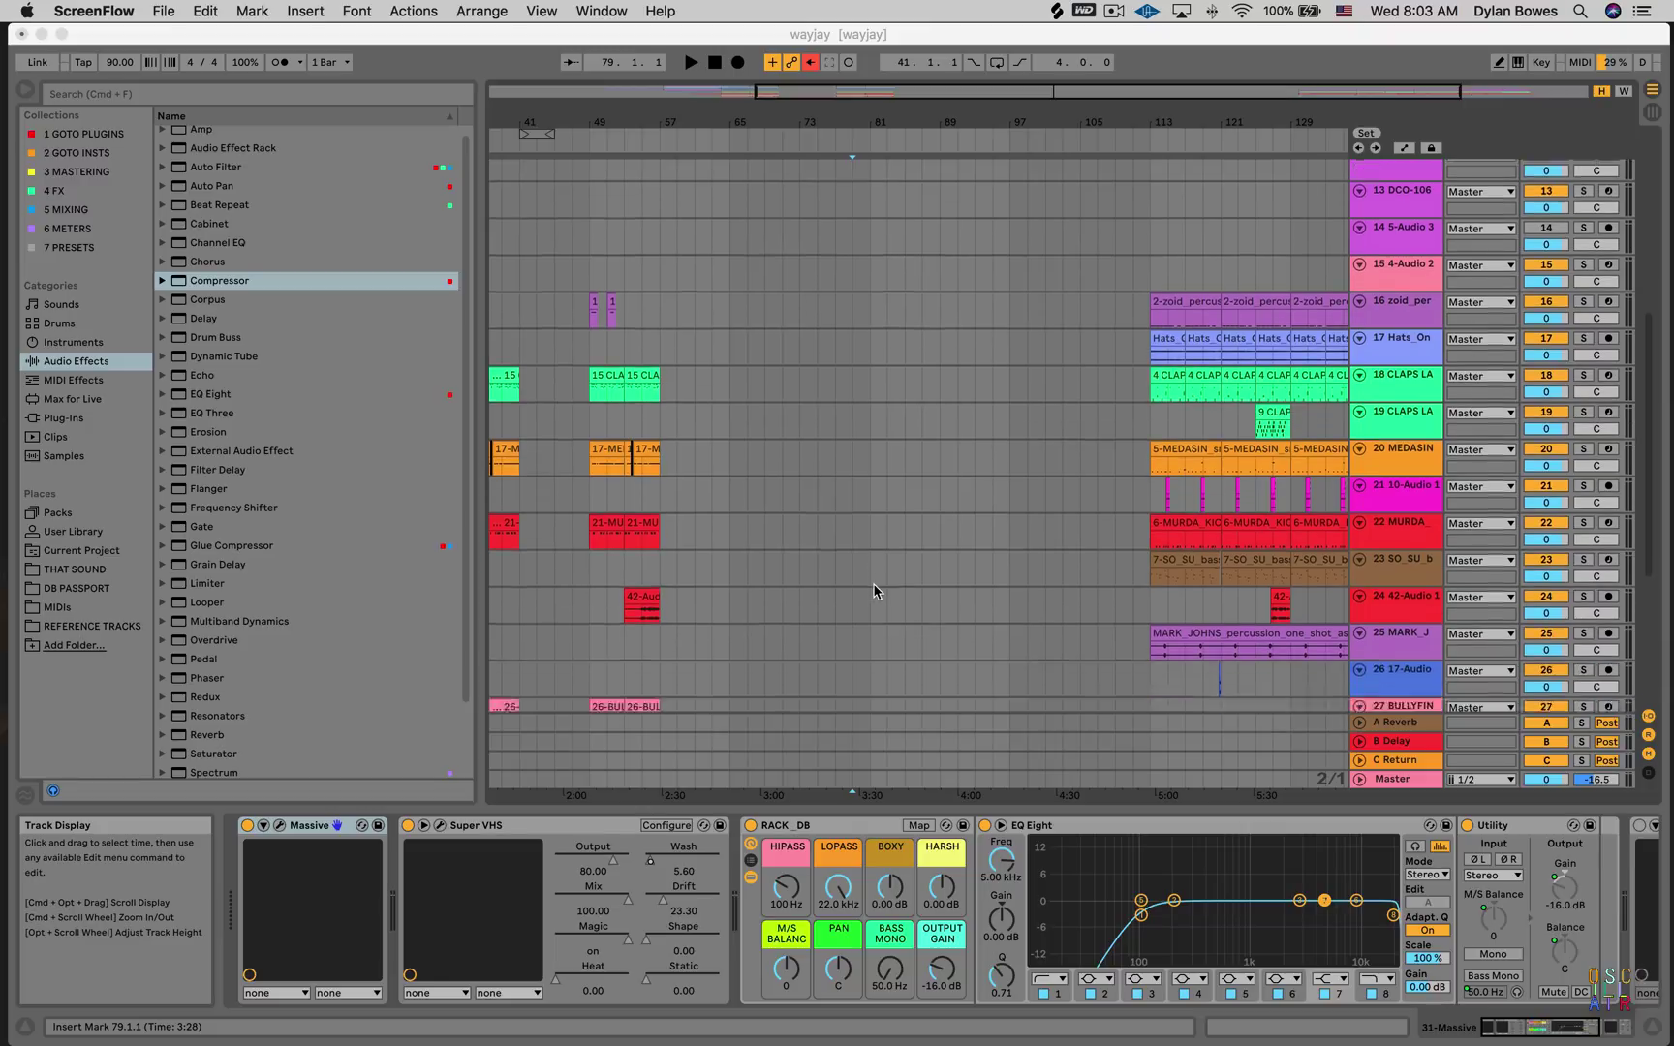
pyautogui.hscroll(-3, 875, 590)
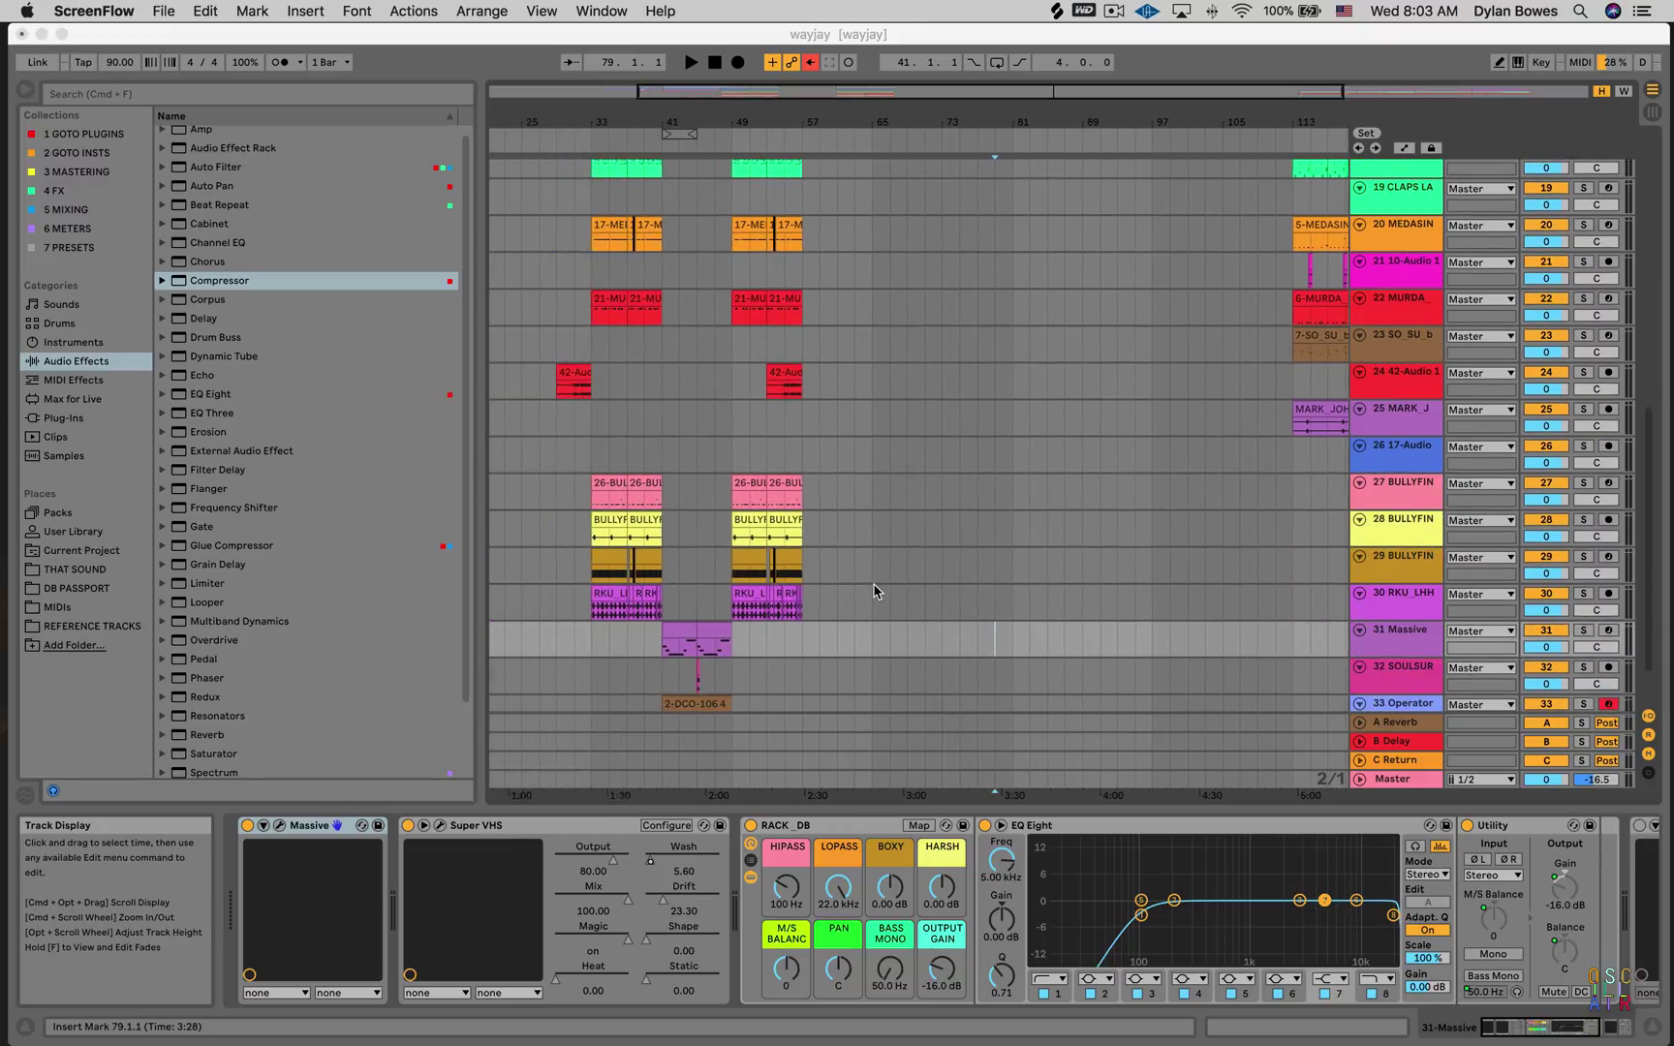
pyautogui.hscroll(6, 875, 590)
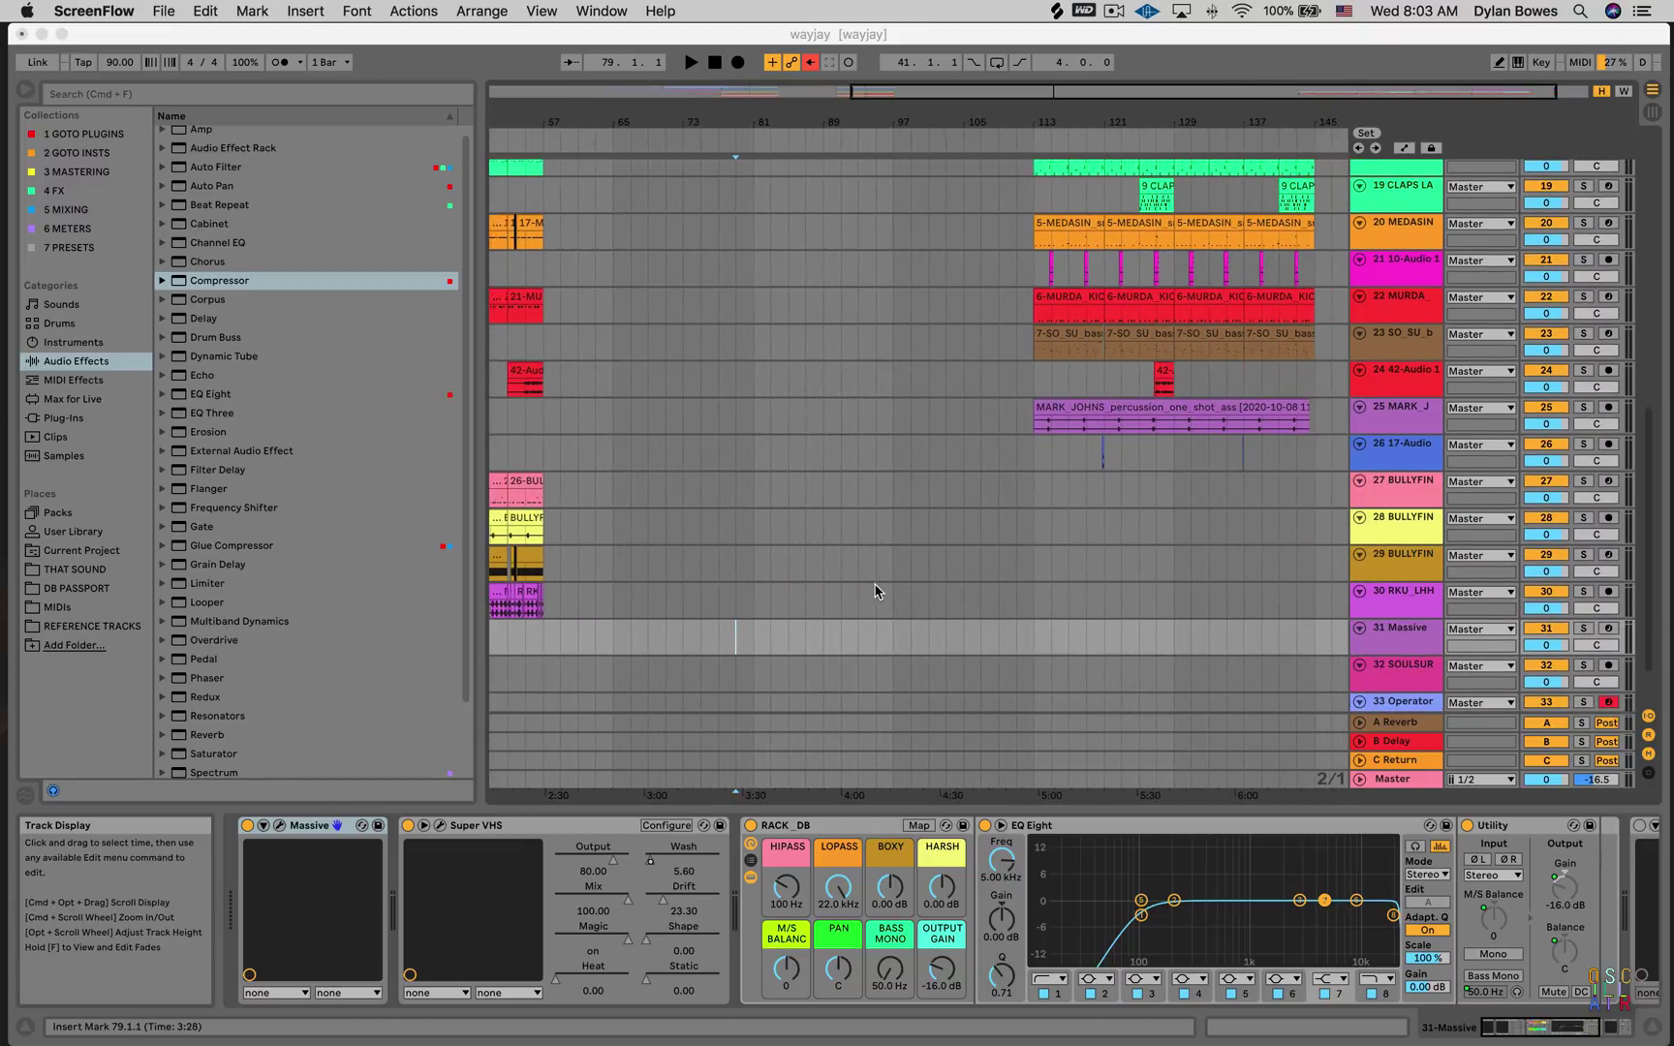
pyautogui.hscroll(-5, 875, 590)
pyautogui.hscroll(2, 875, 590)
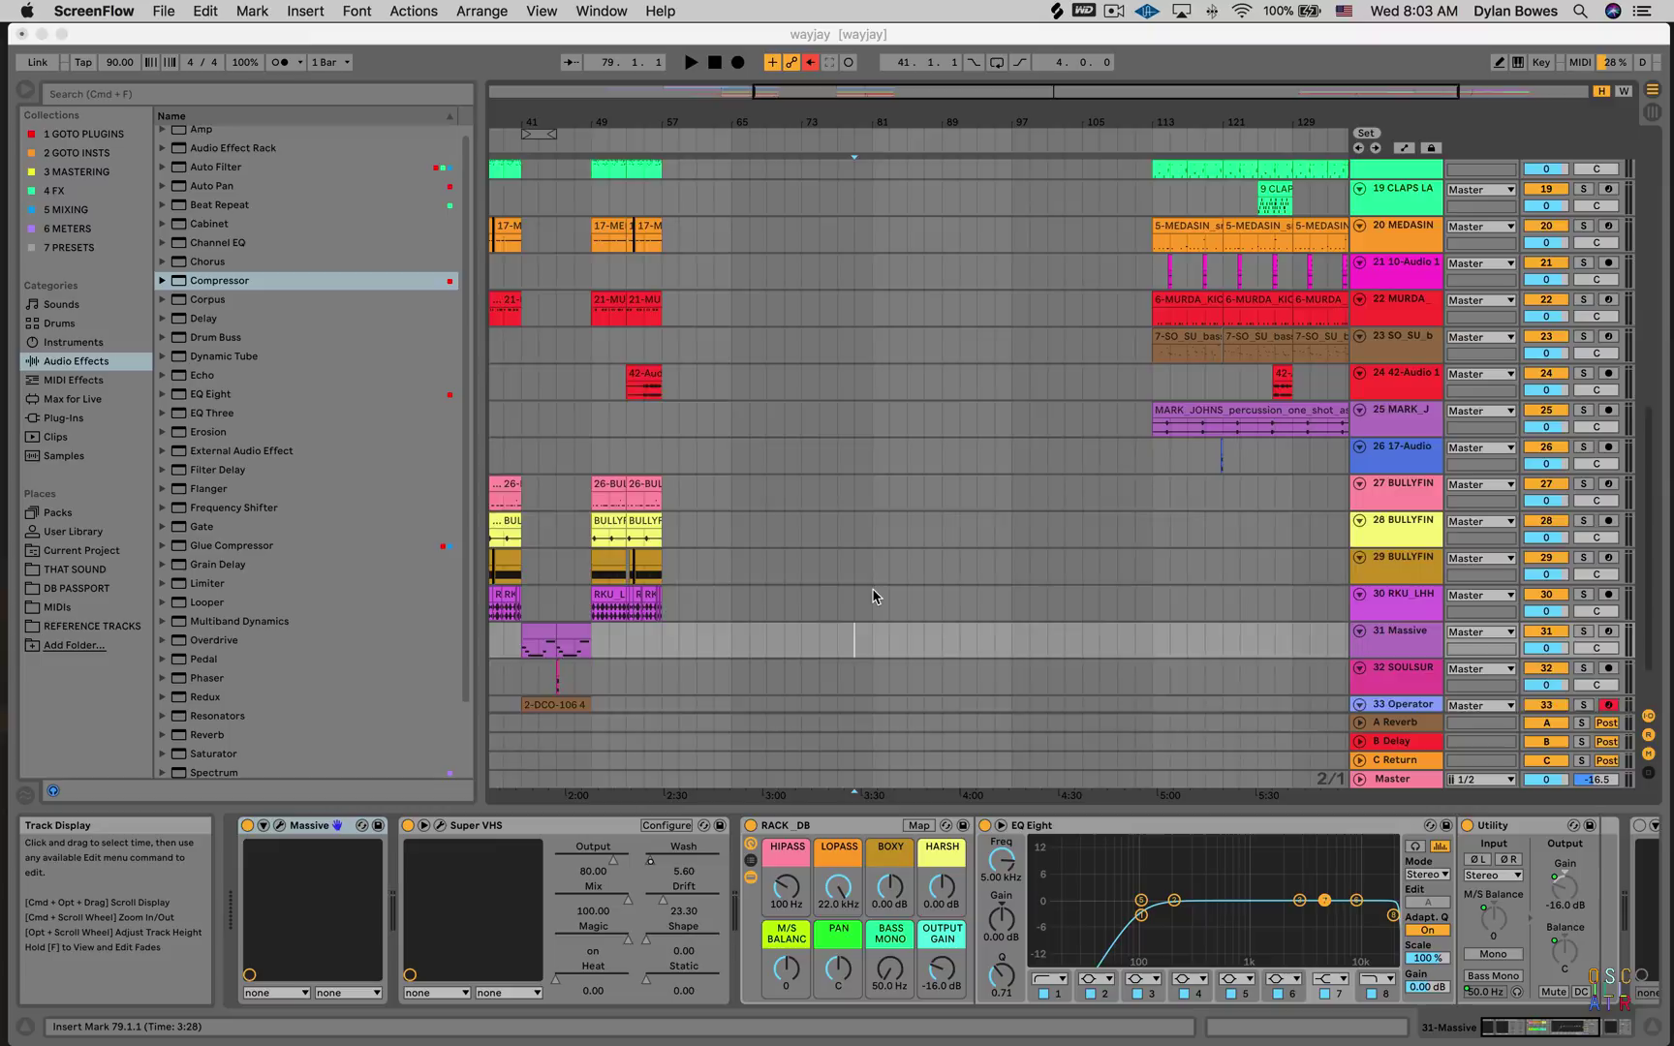
pyautogui.scroll(5, 875, 596)
pyautogui.hscroll(-3, 875, 596)
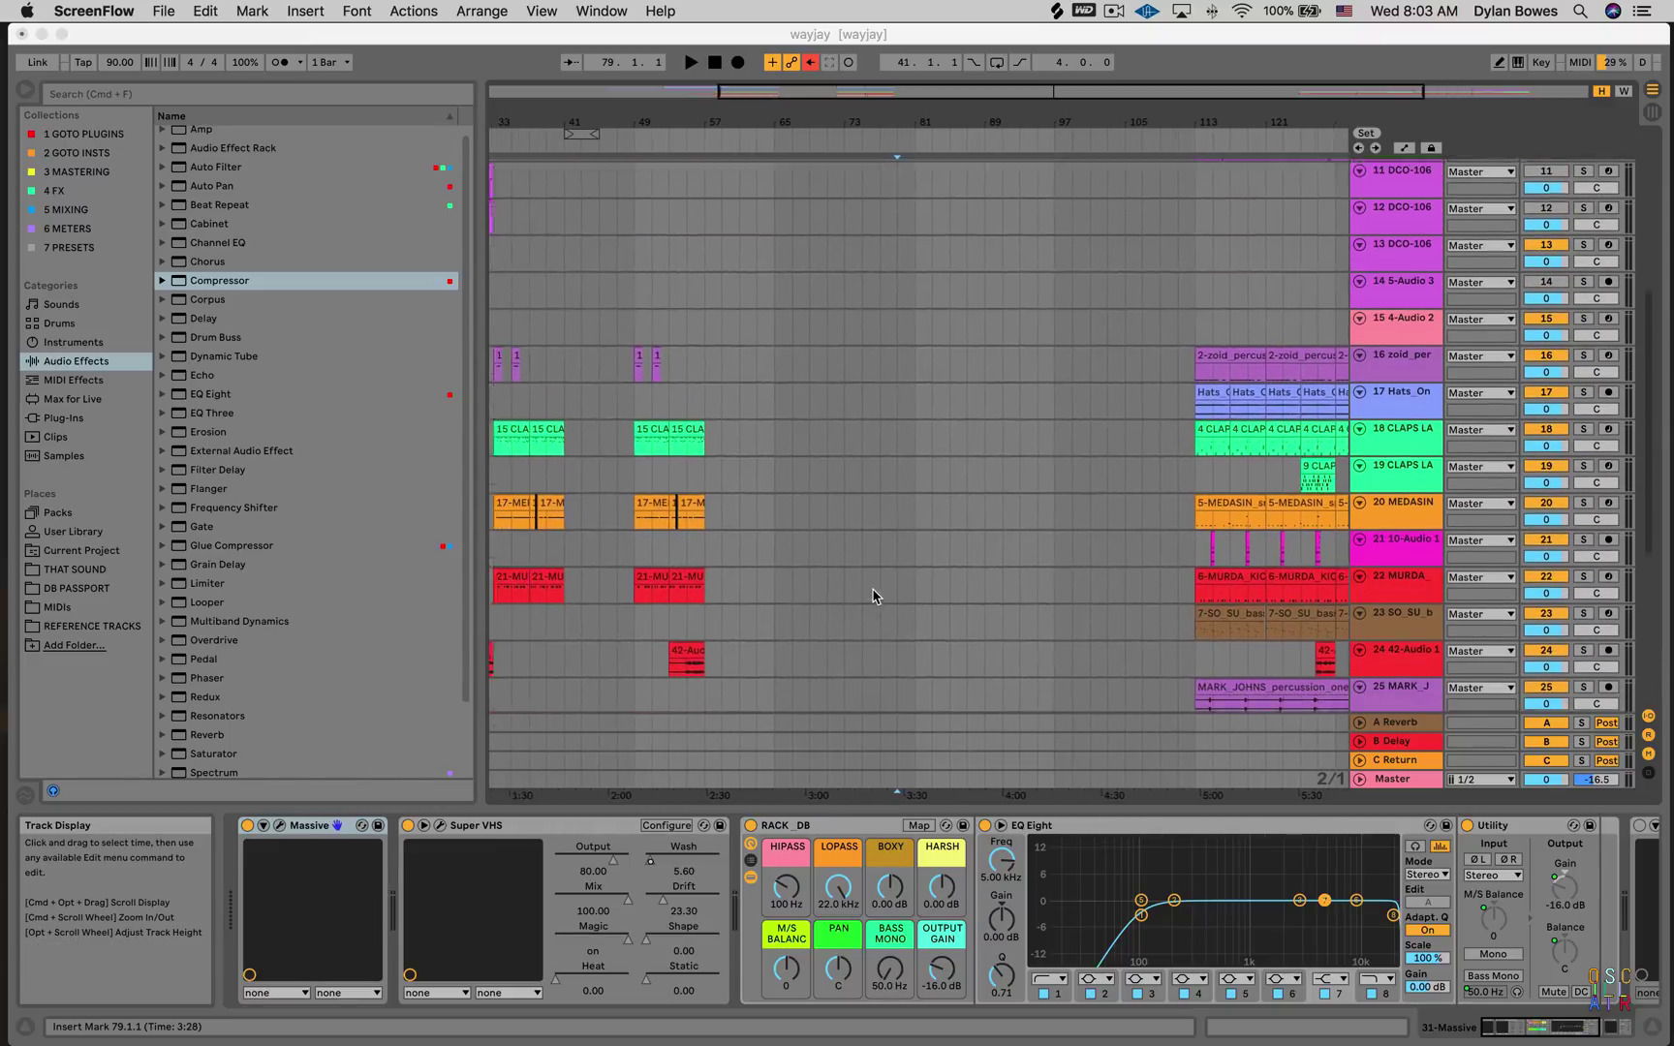
pyautogui.scroll(-6, 875, 596)
pyautogui.hscroll(-1, 874, 595)
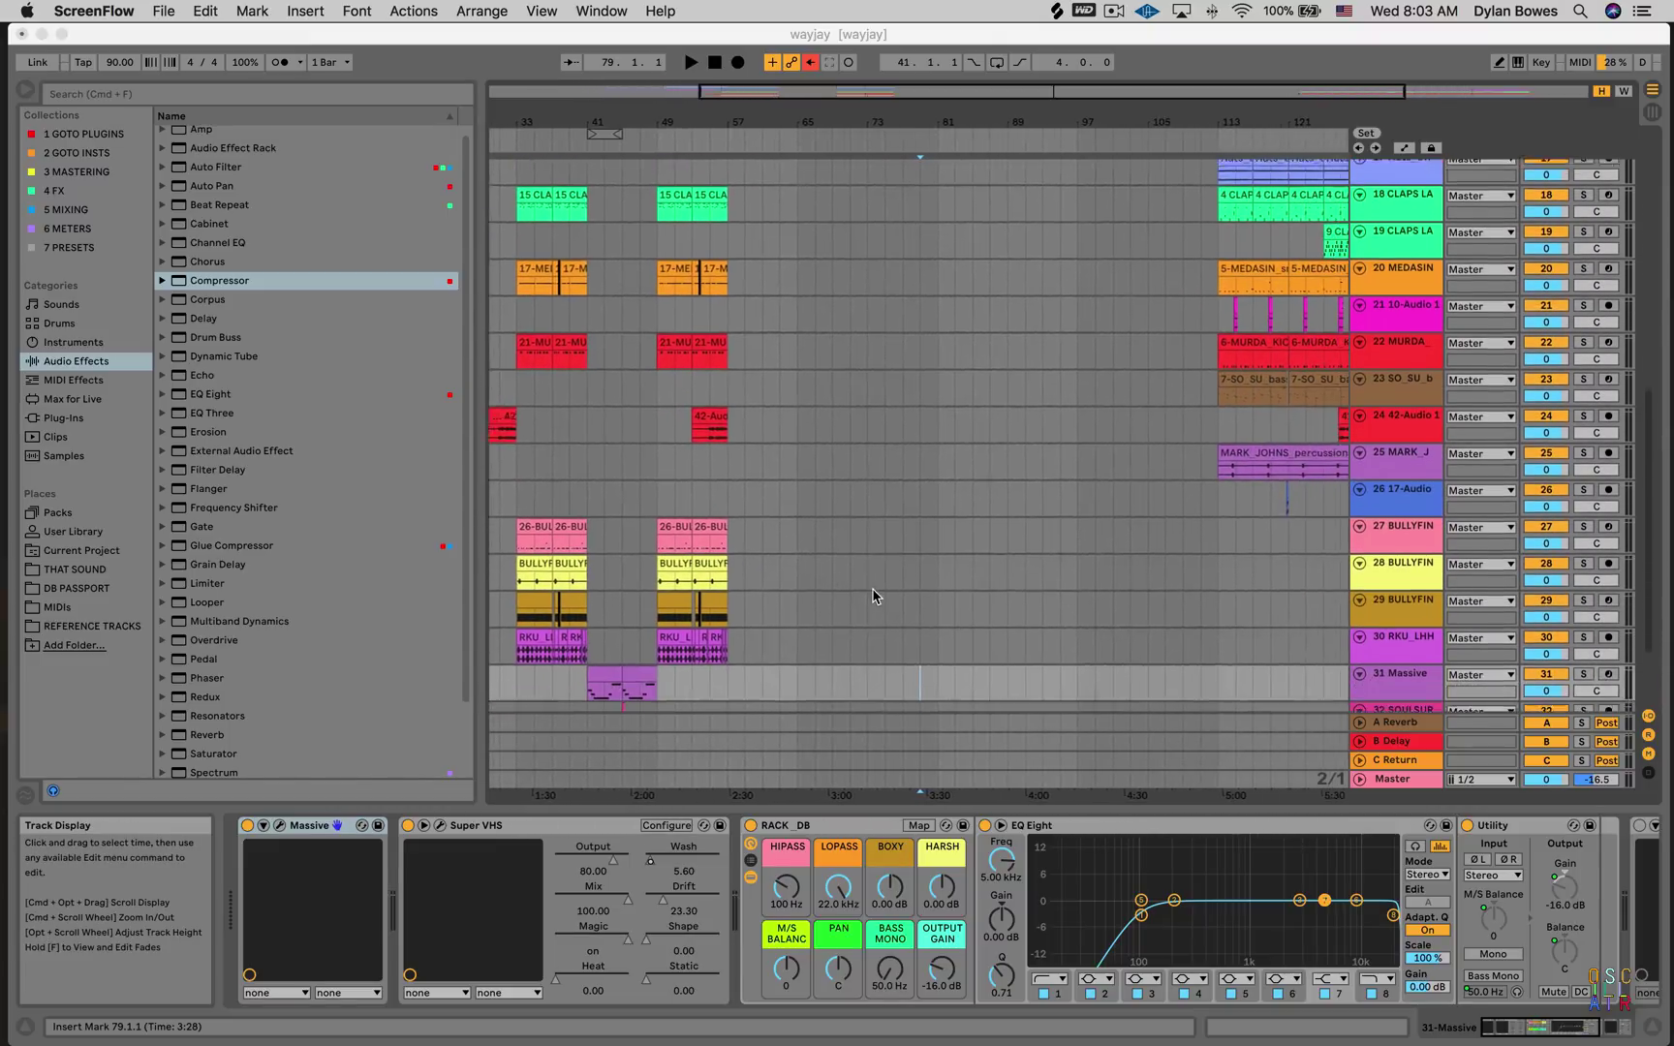
pyautogui.scroll(5, 873, 596)
pyautogui.hscroll(3, 873, 596)
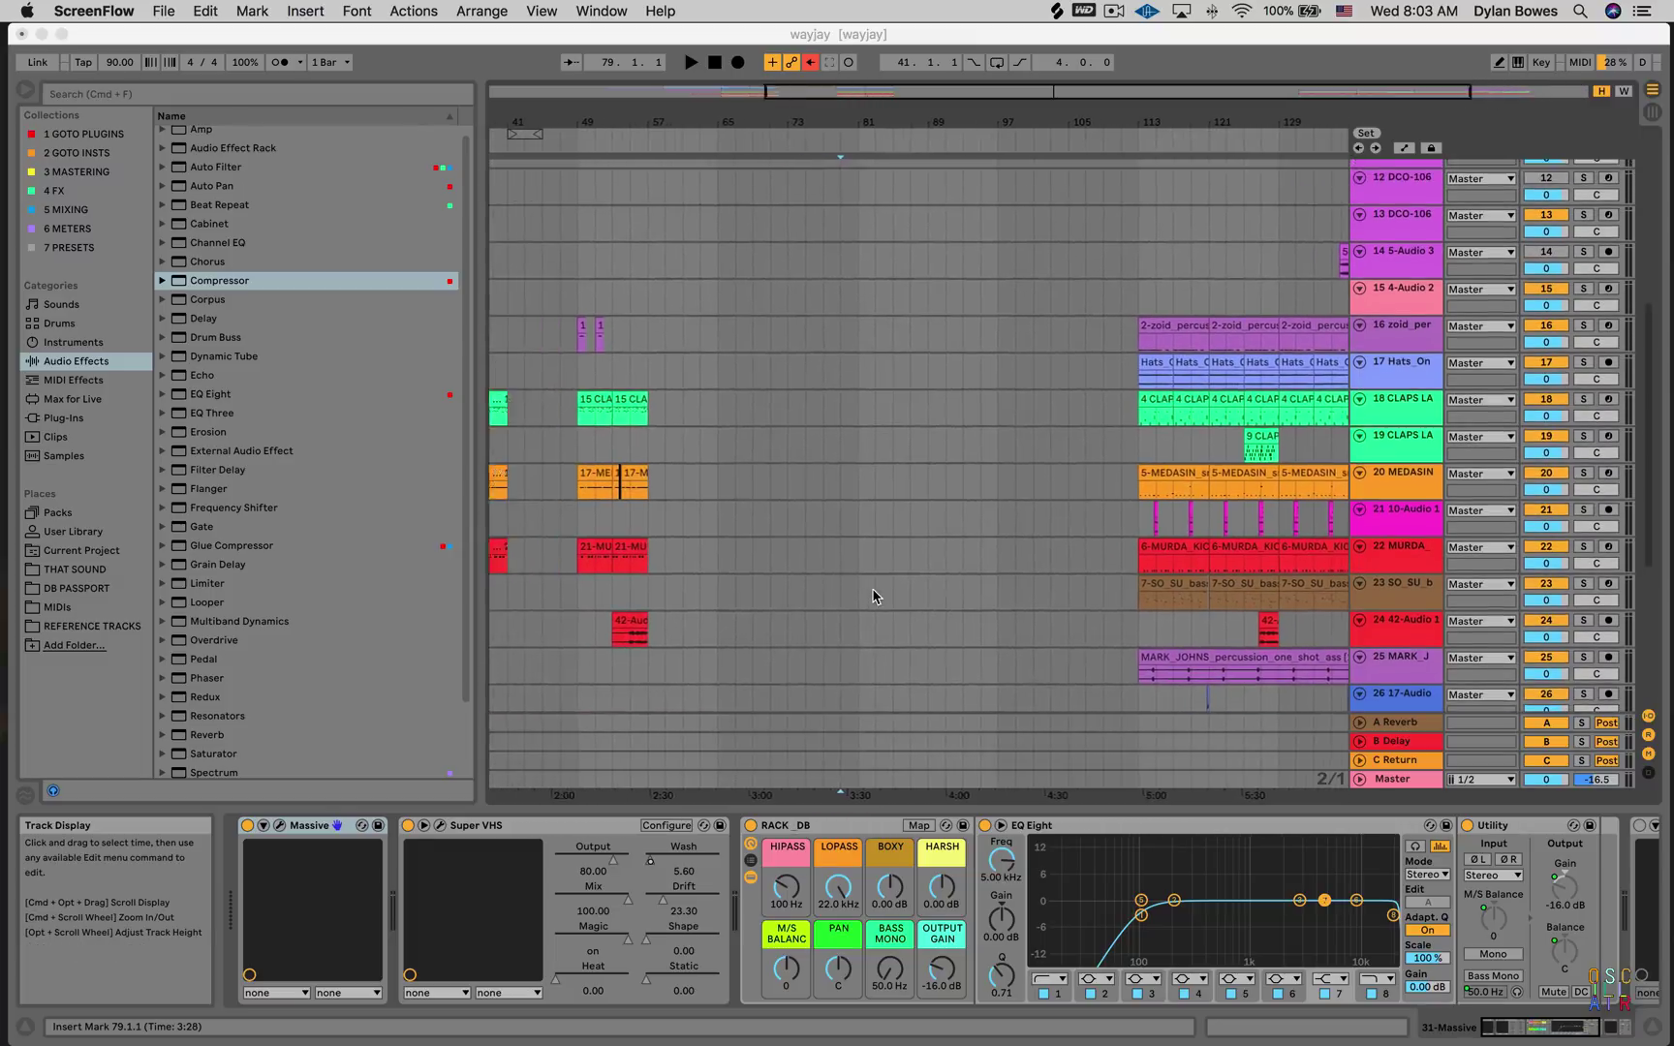
pyautogui.scroll(-6, 872, 595)
pyautogui.hscroll(1, 873, 596)
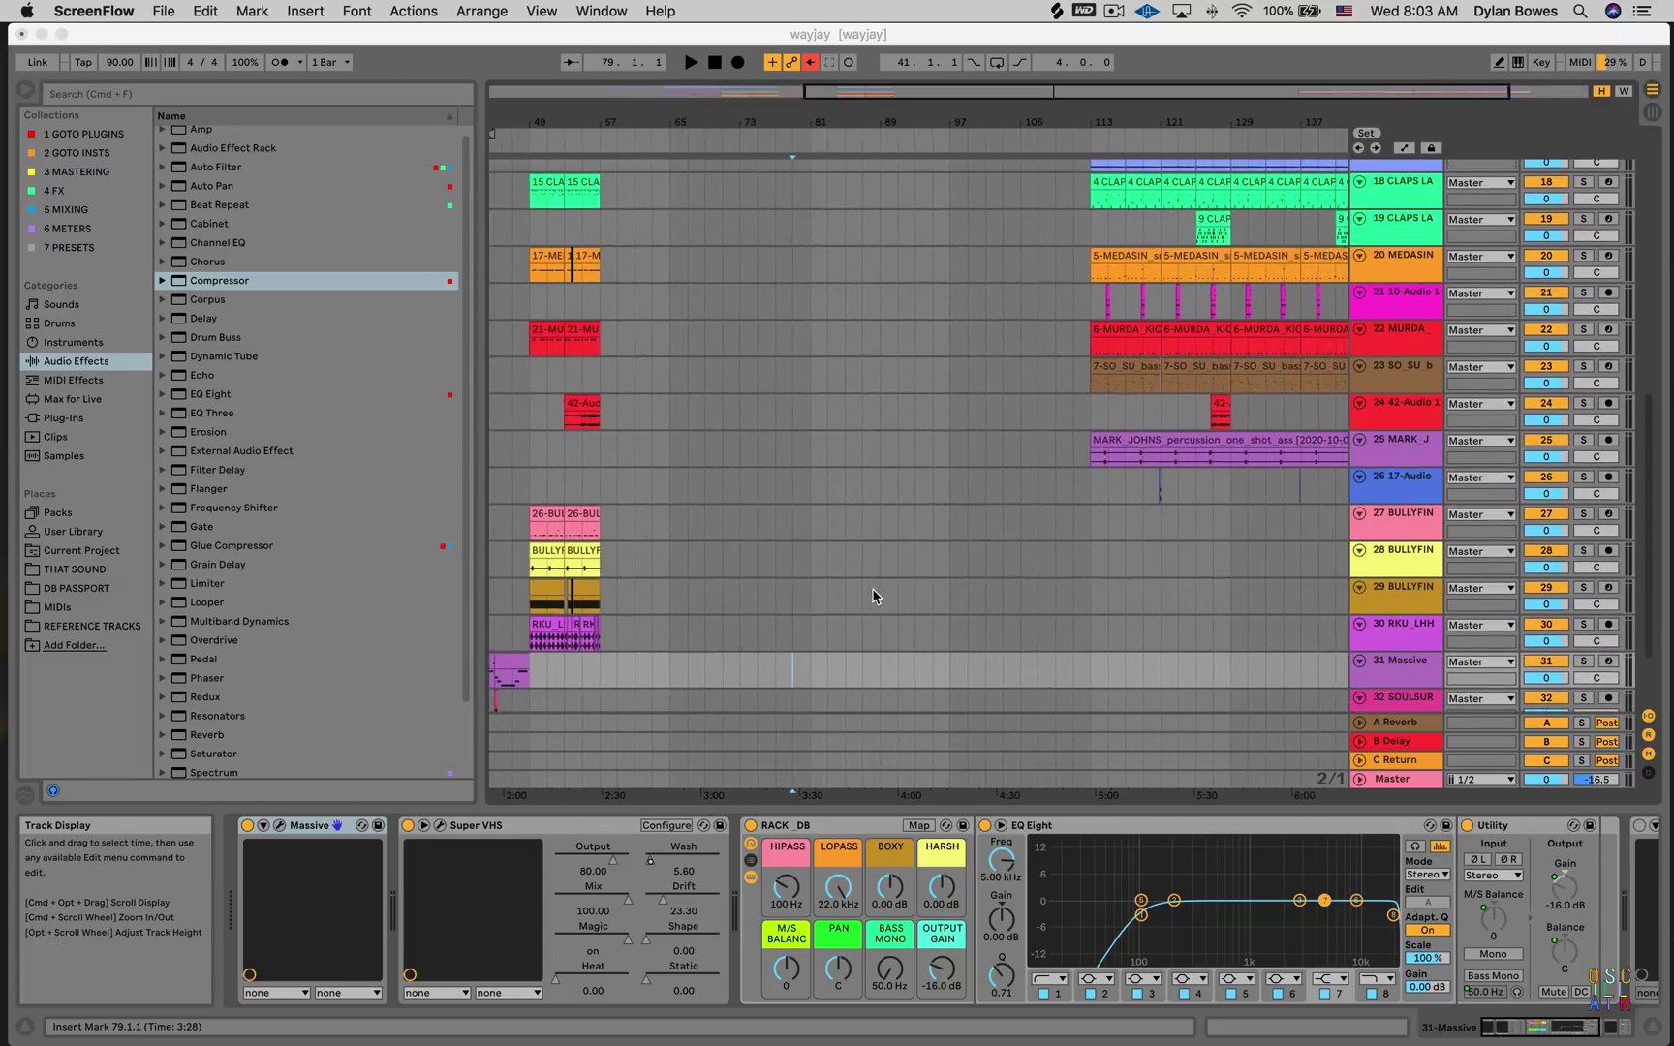
pyautogui.scroll(1, 873, 595)
pyautogui.hscroll(-1, 873, 596)
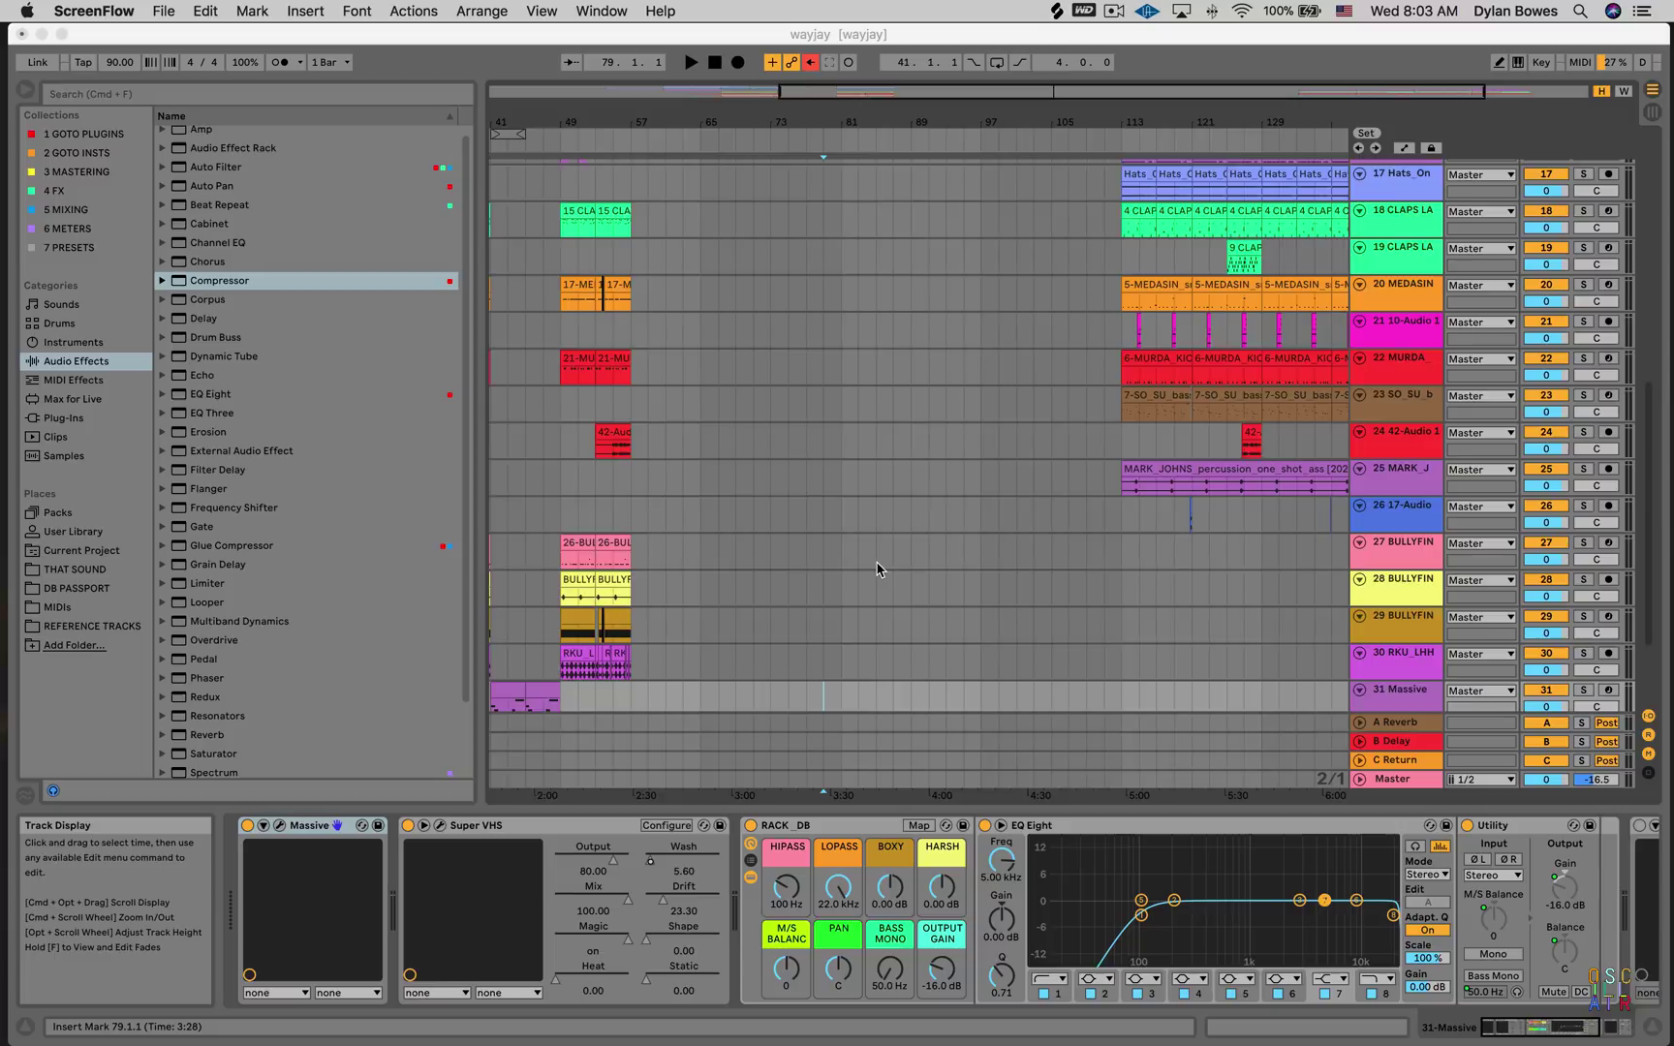
pyautogui.hscroll(-10, 876, 569)
pyautogui.scroll(1, 876, 568)
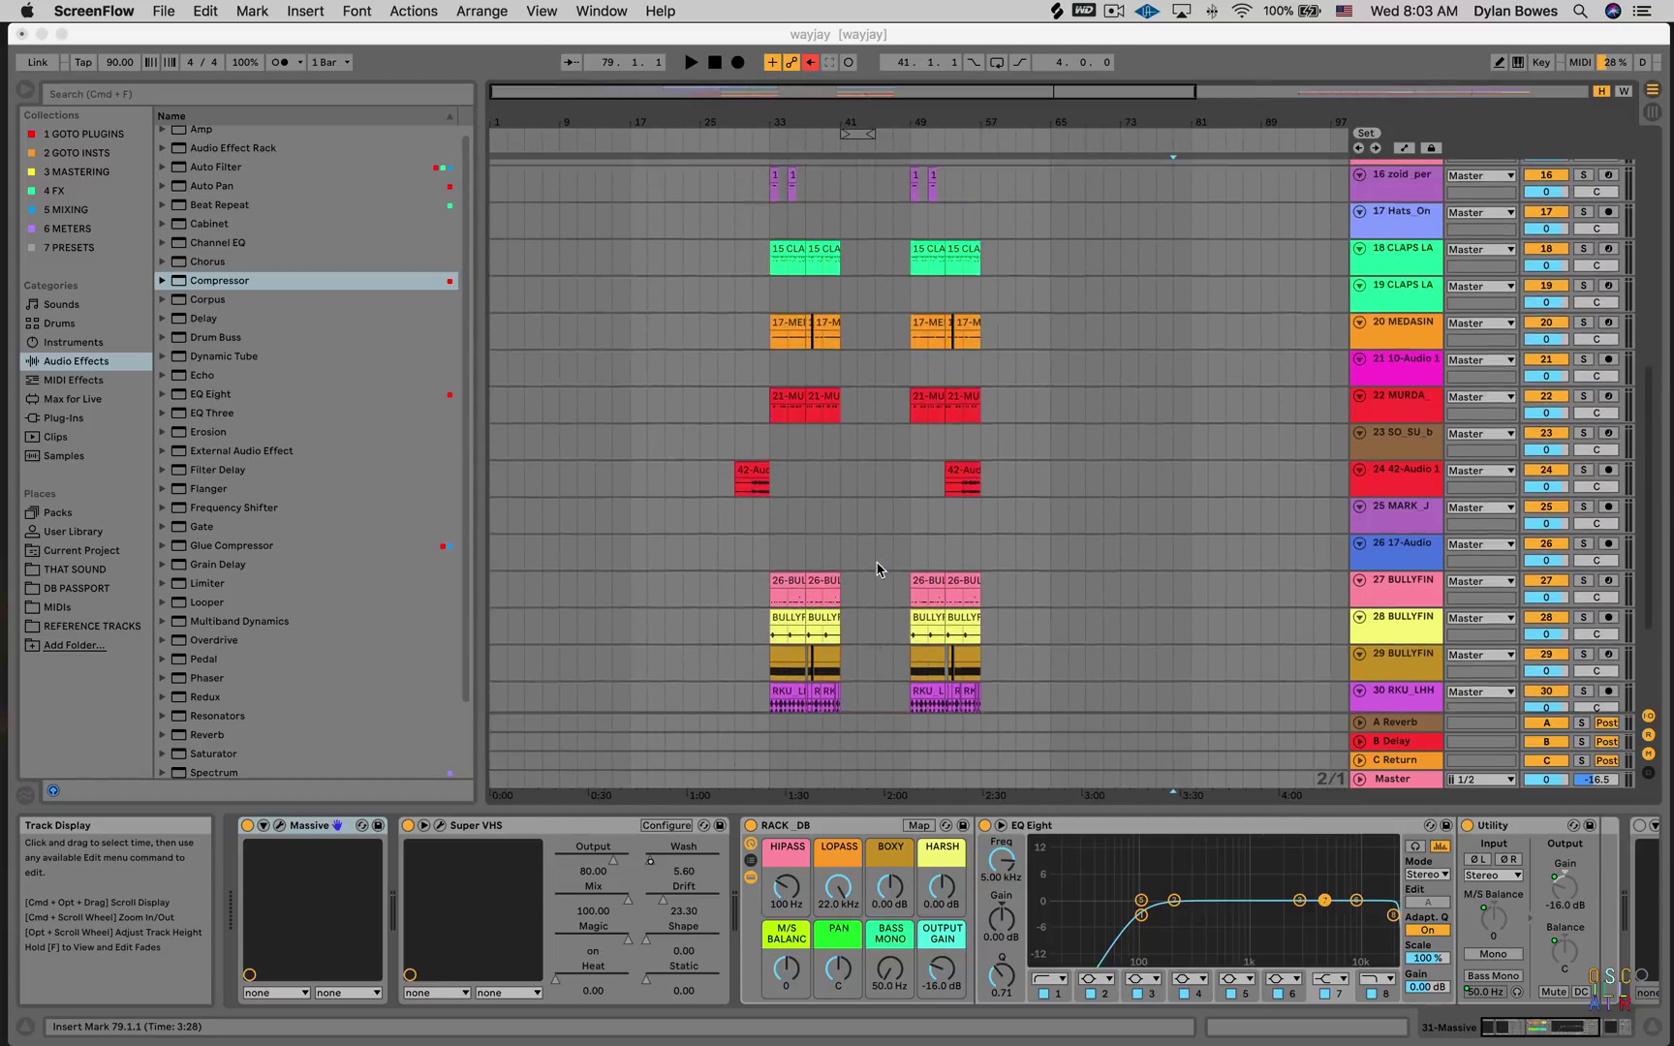
pyautogui.hscroll(10, 876, 569)
# Zoom the timeline onto bars 50–57 so the MEDASIN, MURDA, BULLYFINGER and RKU clip names read fully
pyautogui.hscroll(-5, 876, 569)
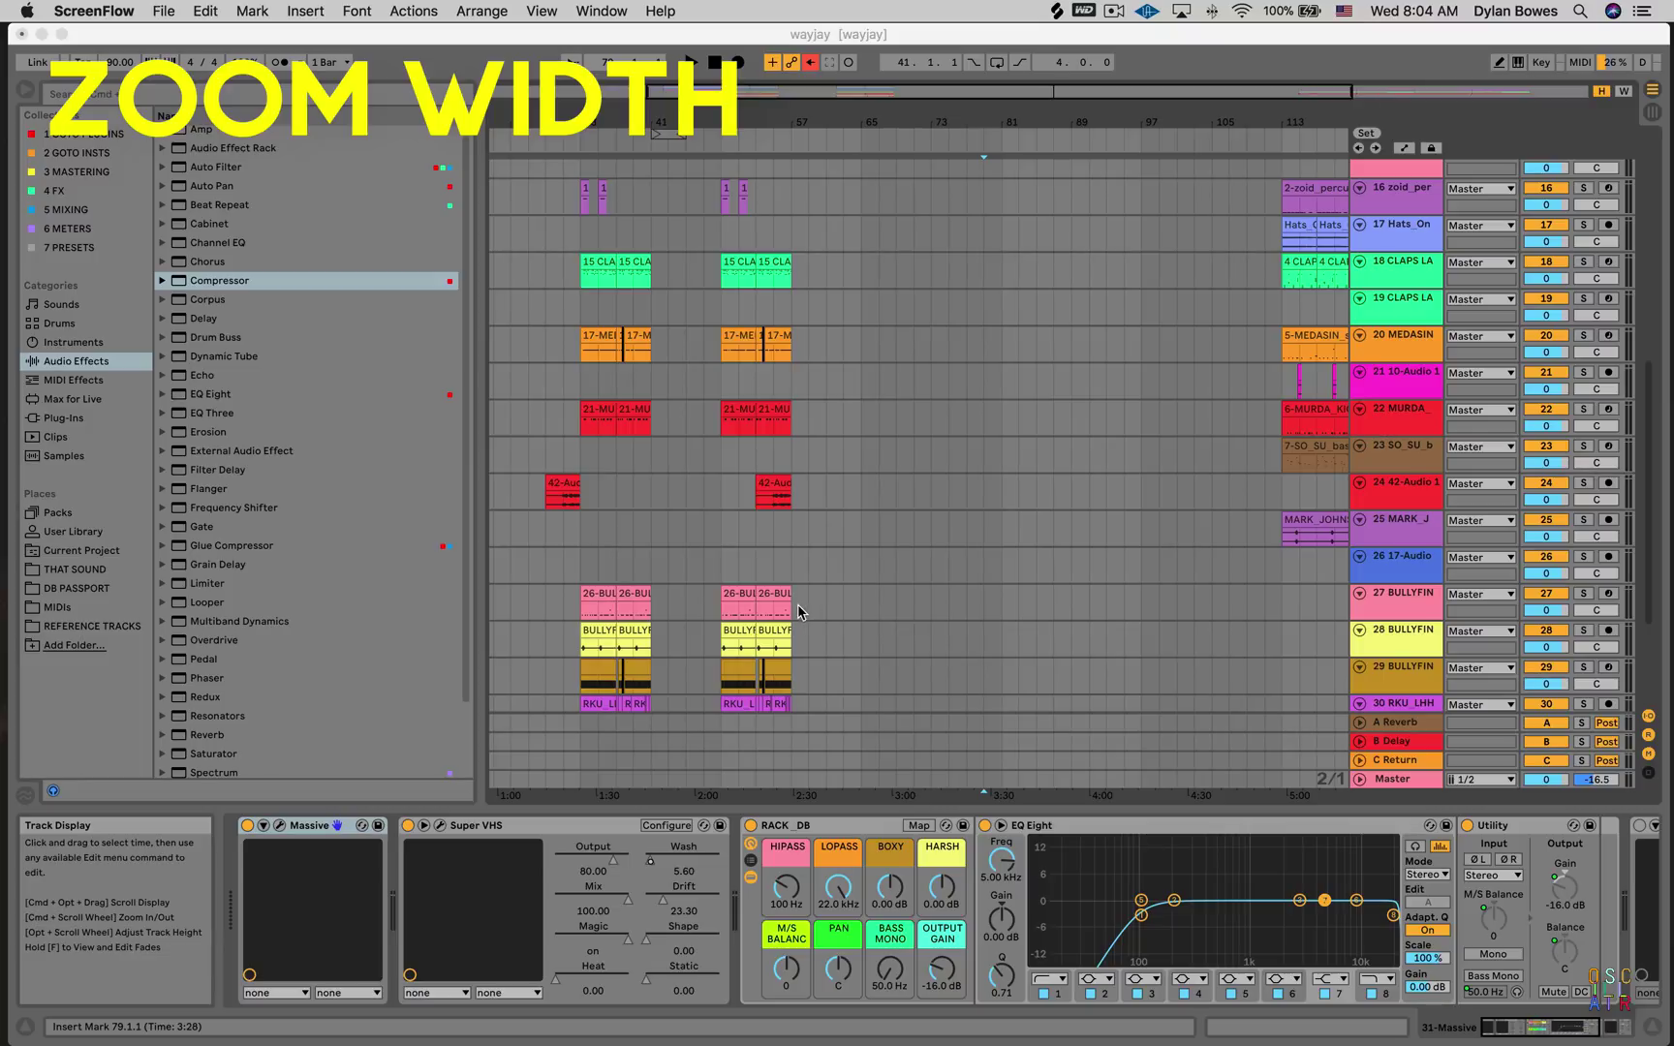
pyautogui.scroll(-5, 745, 606)
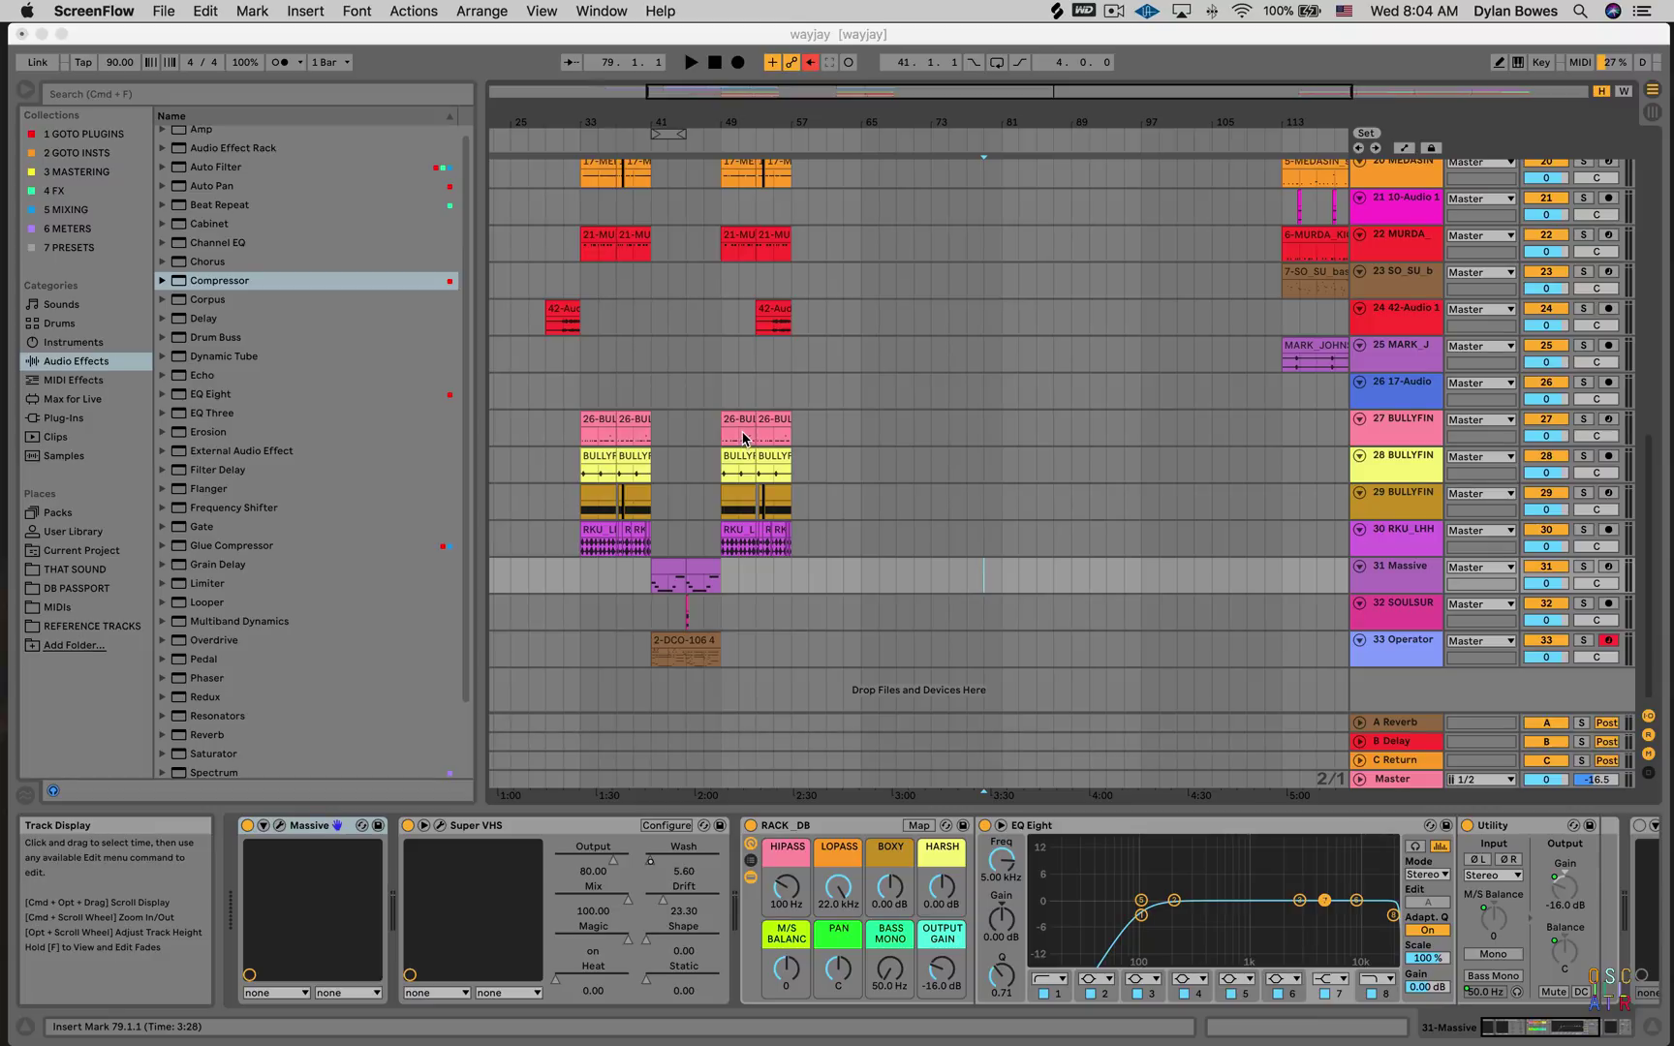
pyautogui.scroll(6, 743, 436)
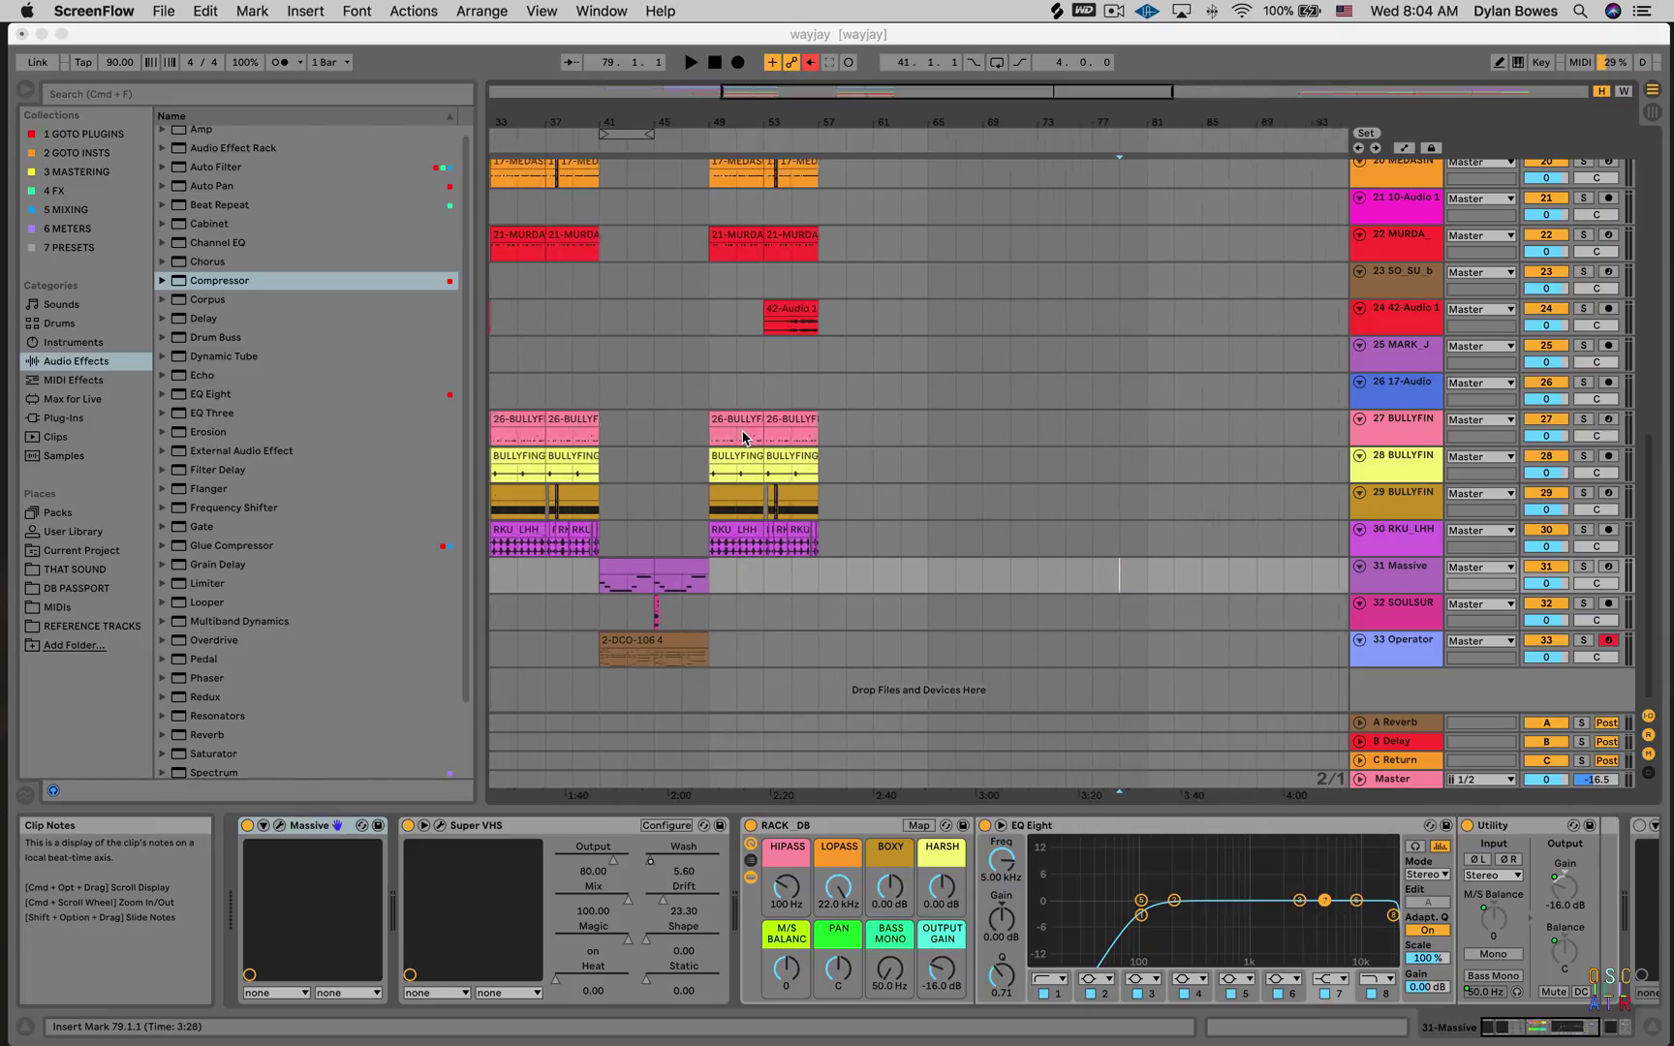
pyautogui.scroll(3, 743, 439)
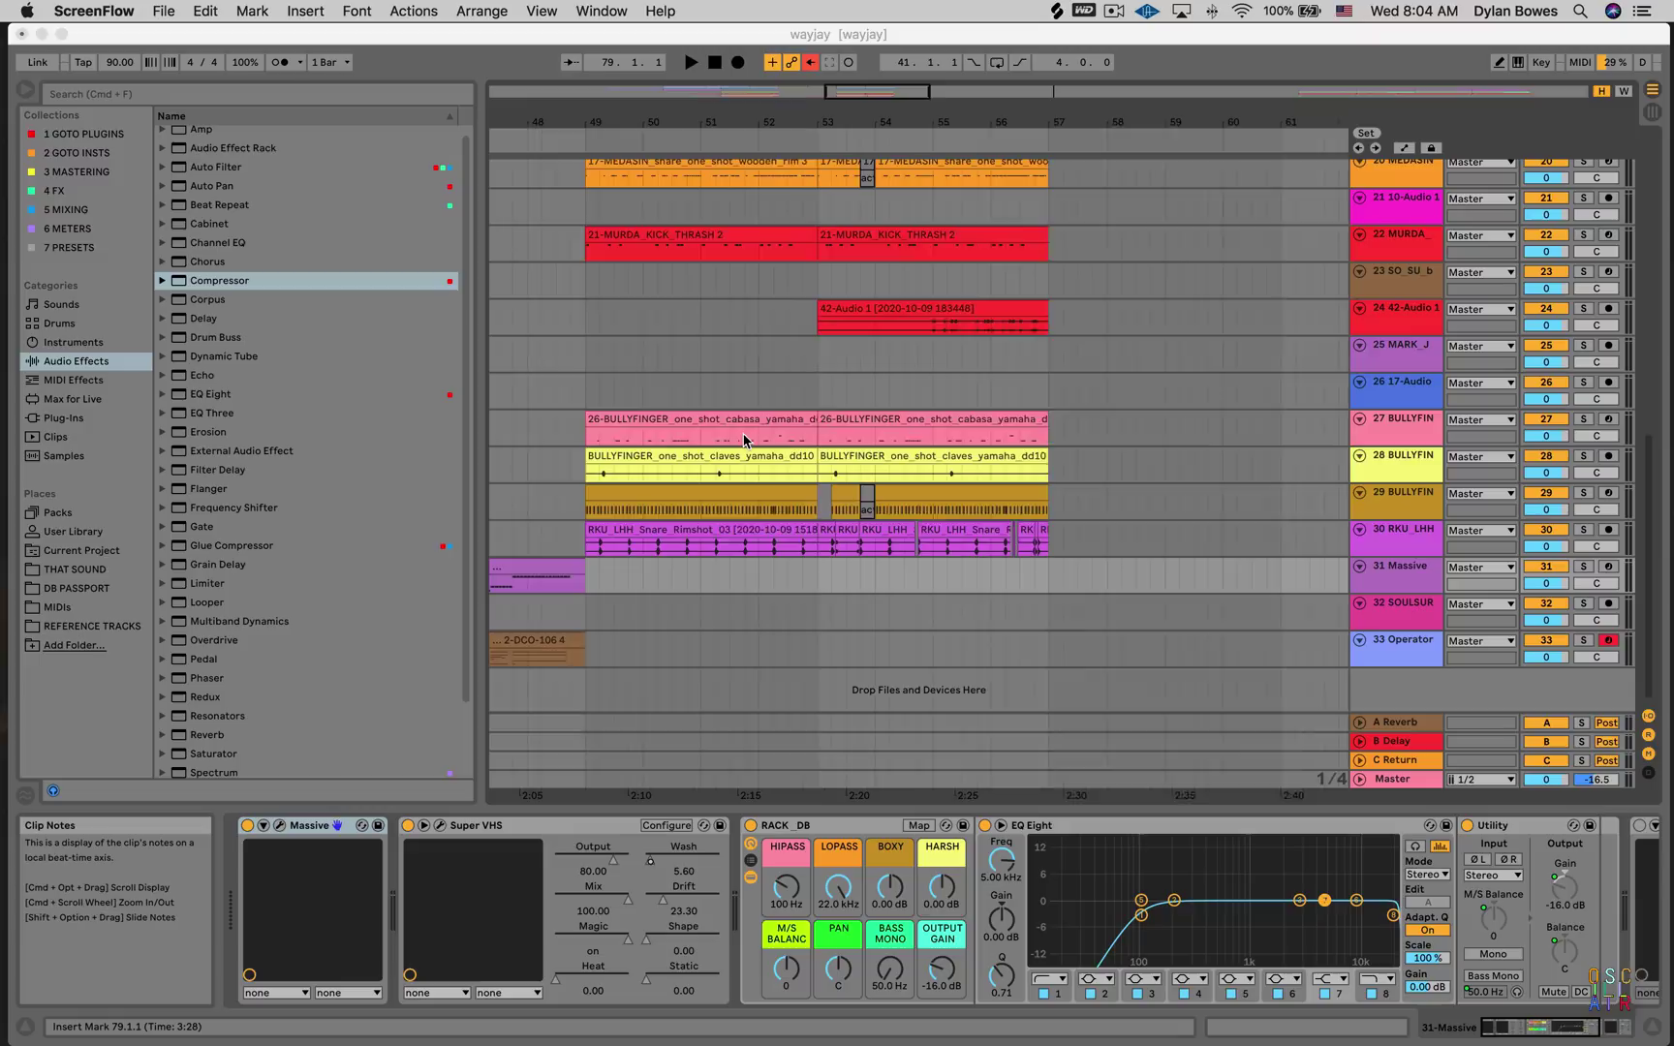
pyautogui.scroll(-1, 745, 438)
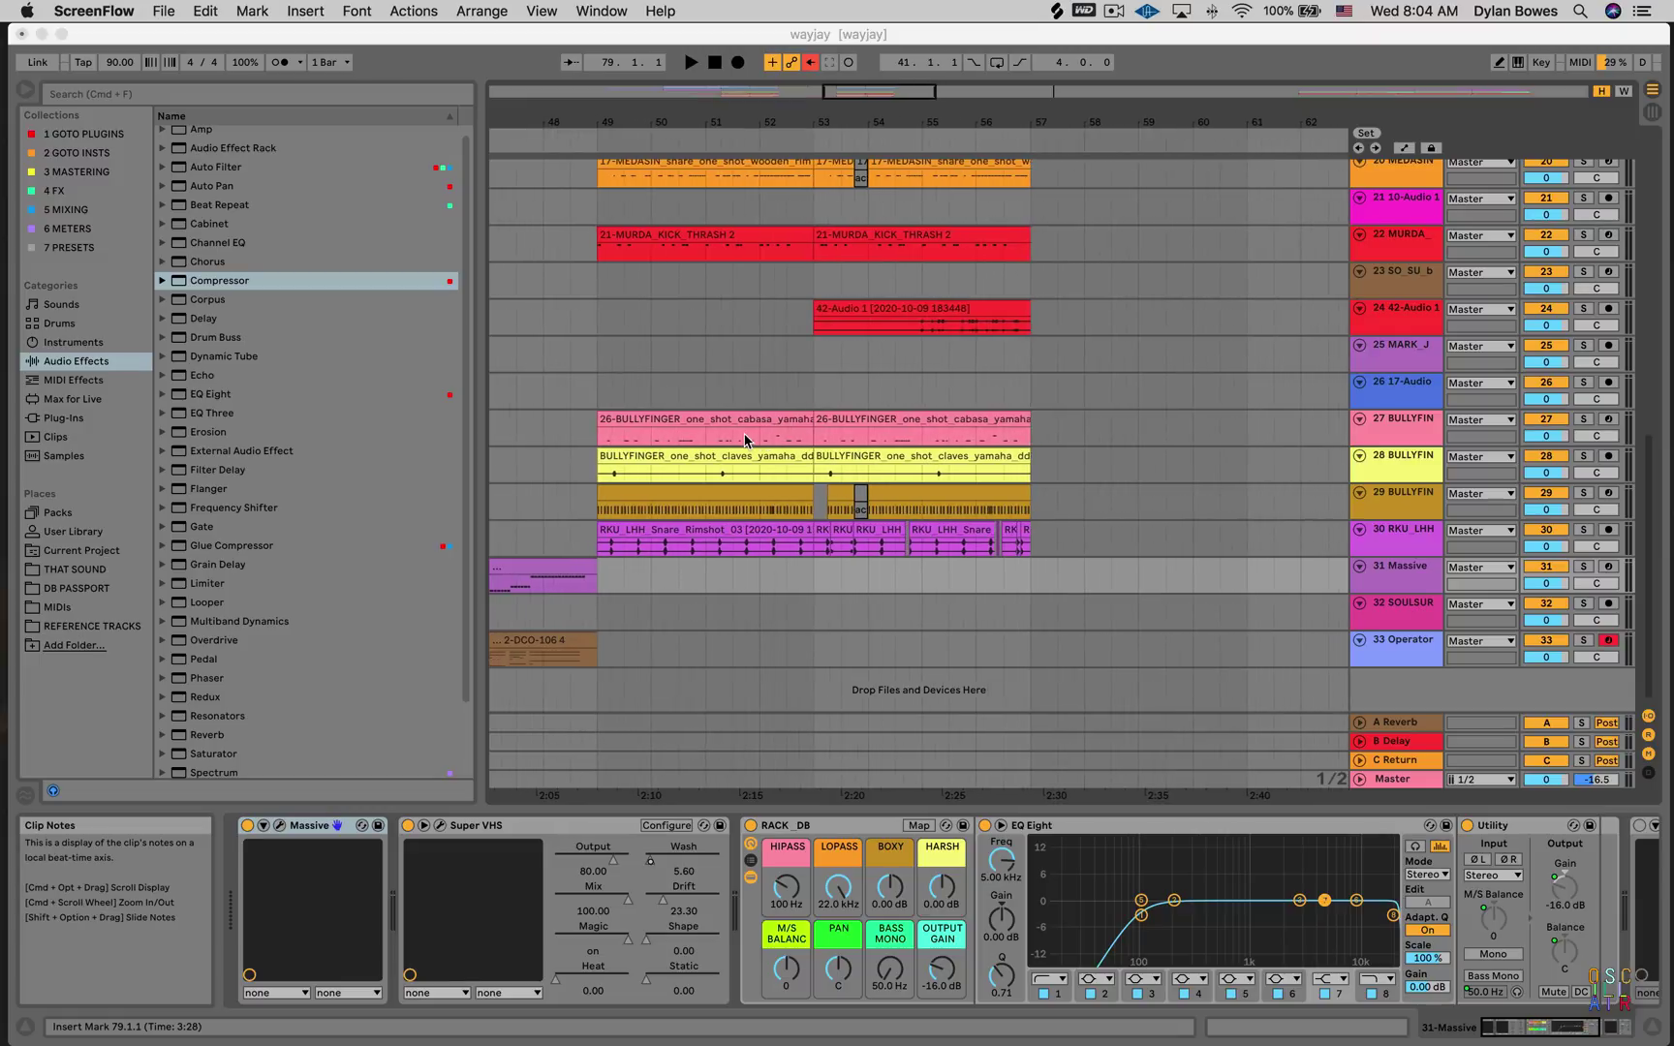
pyautogui.scroll(-8, 745, 439)
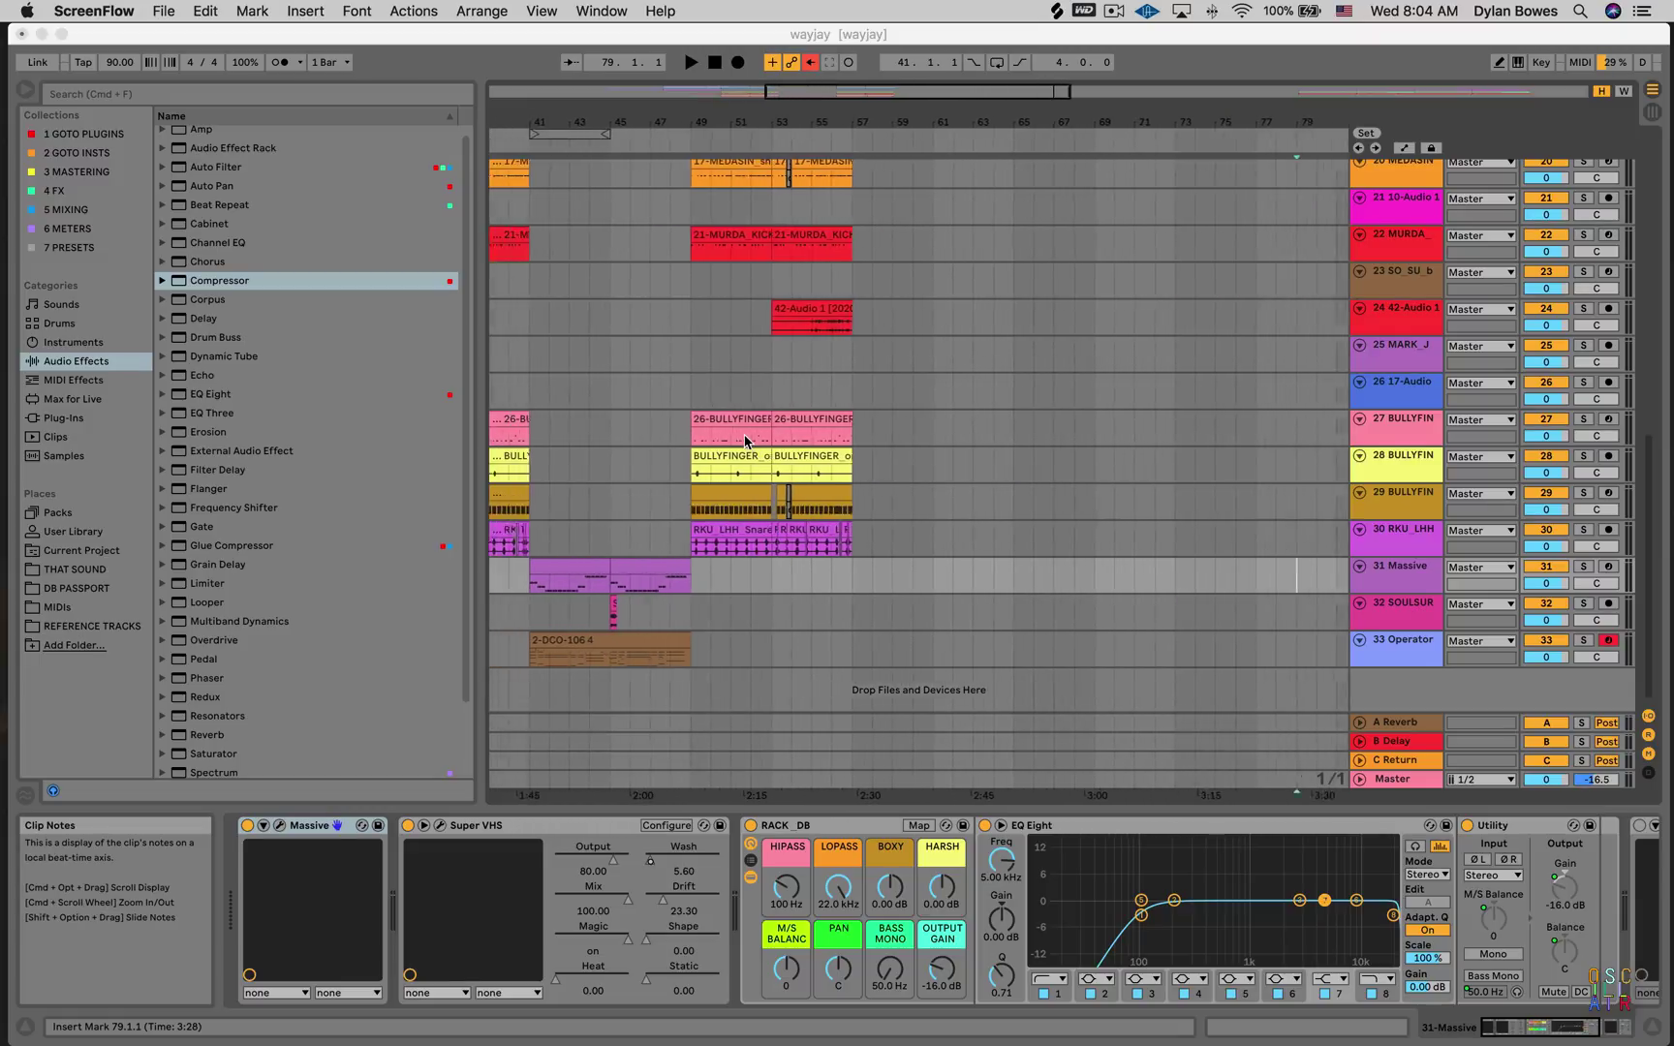
pyautogui.scroll(4, 745, 439)
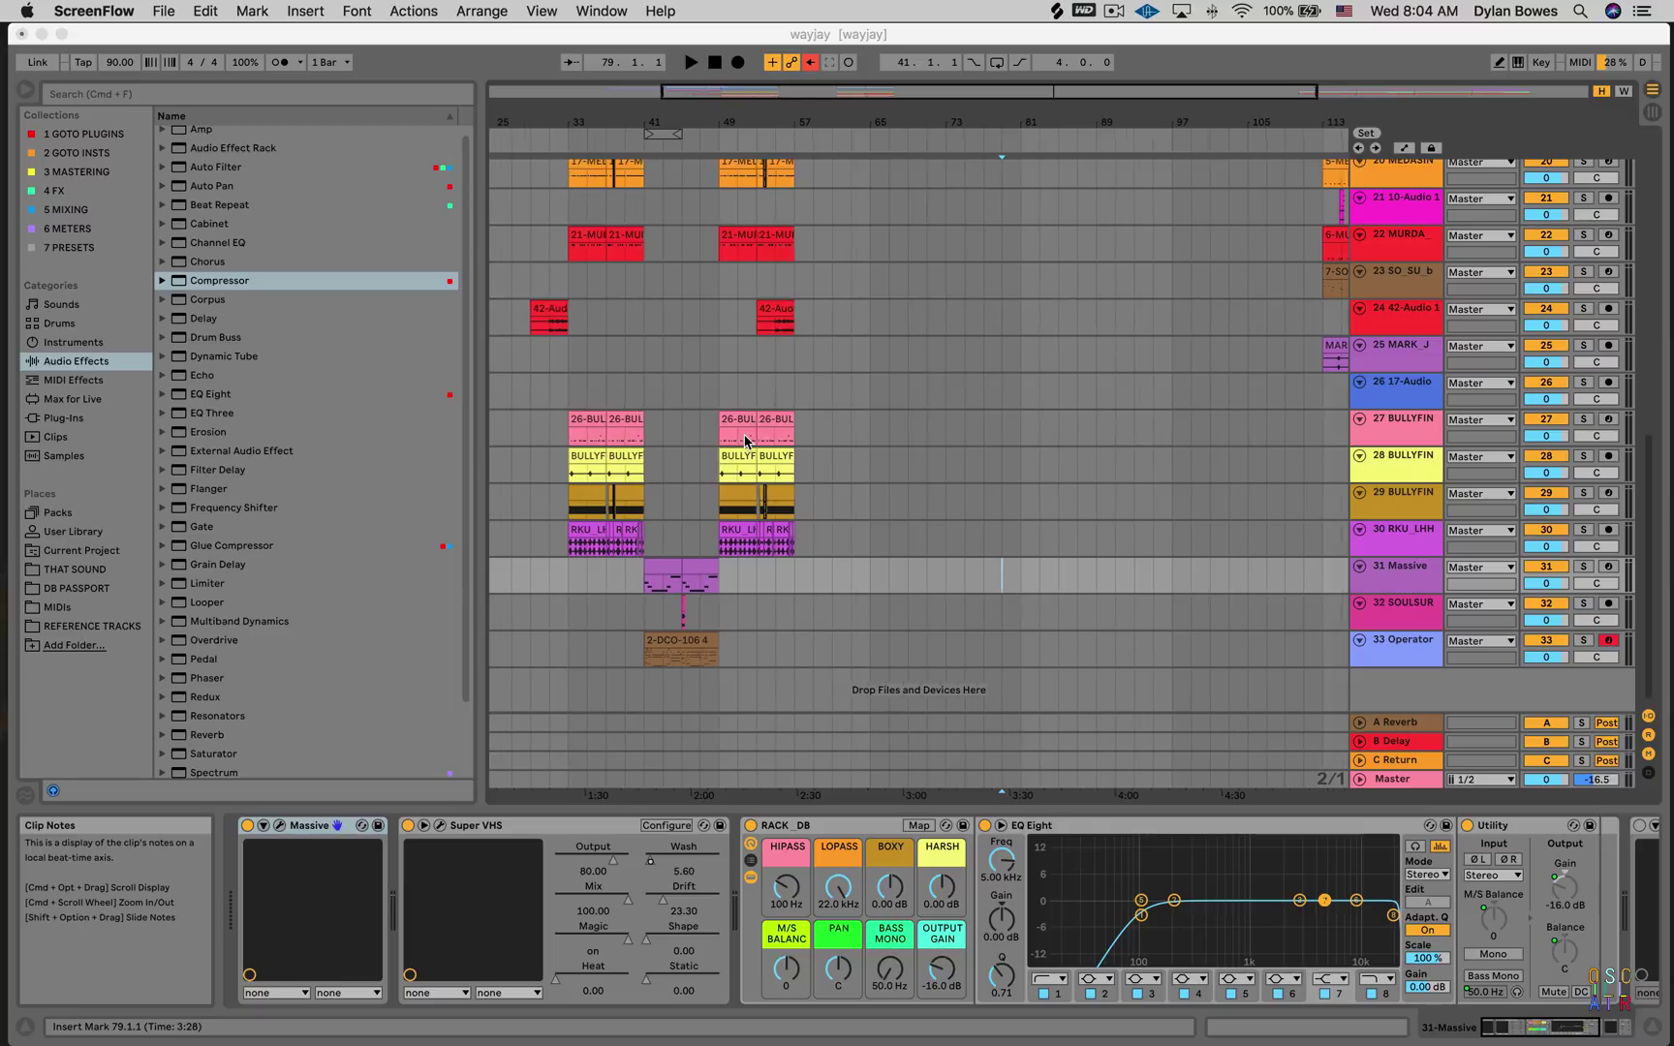
pyautogui.scroll(4, 745, 438)
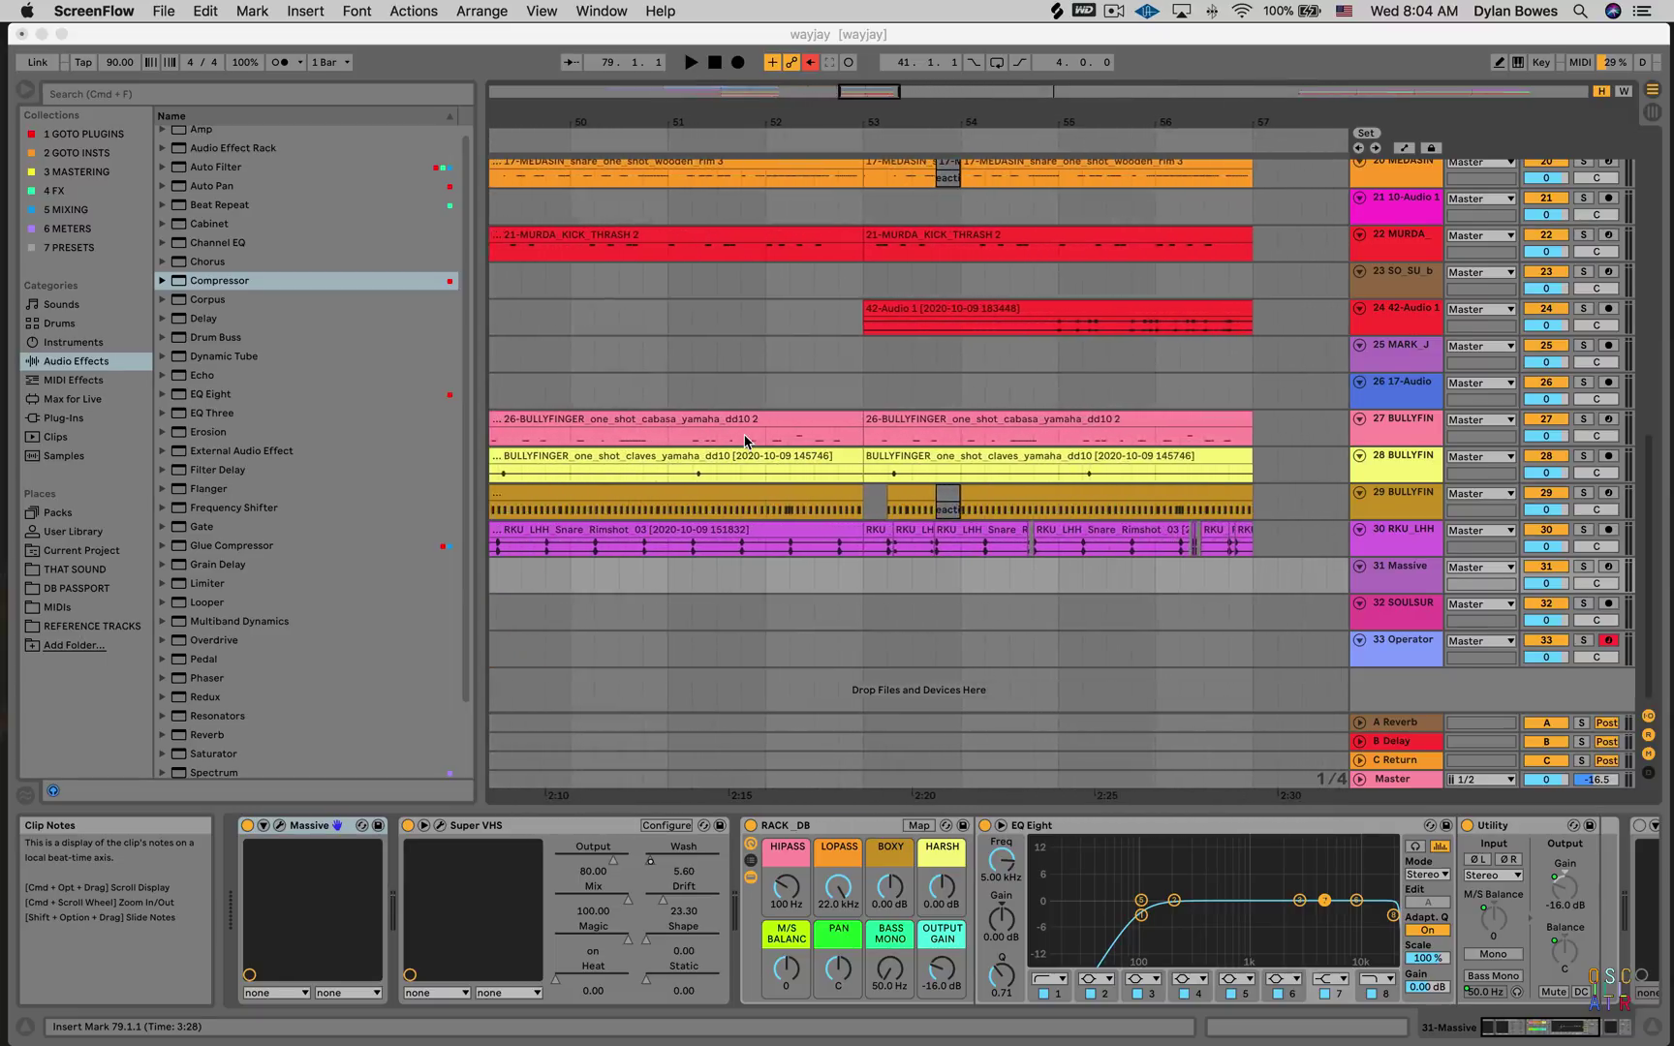
pyautogui.click(730, 459)
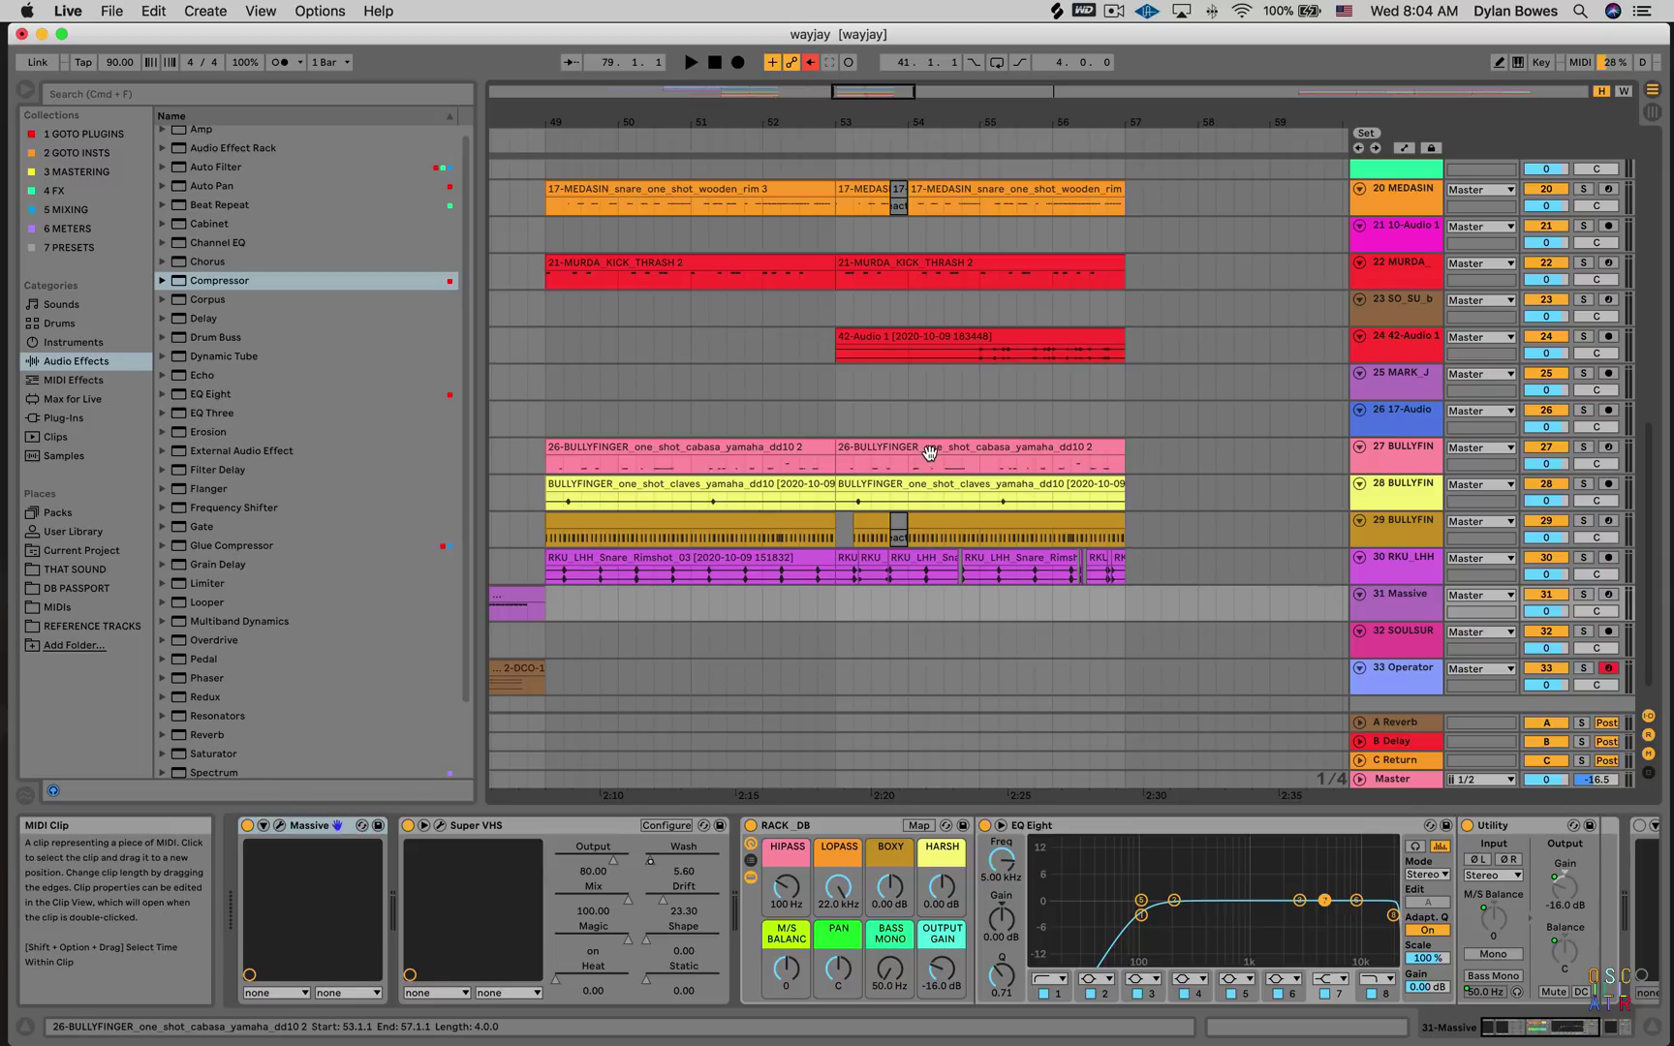
# Shrink the 22 MURDA and 28 BULLYFINGER lane heights until track 29 BULLYFINGER fits in view
pyautogui.scroll(-2, 922, 460)
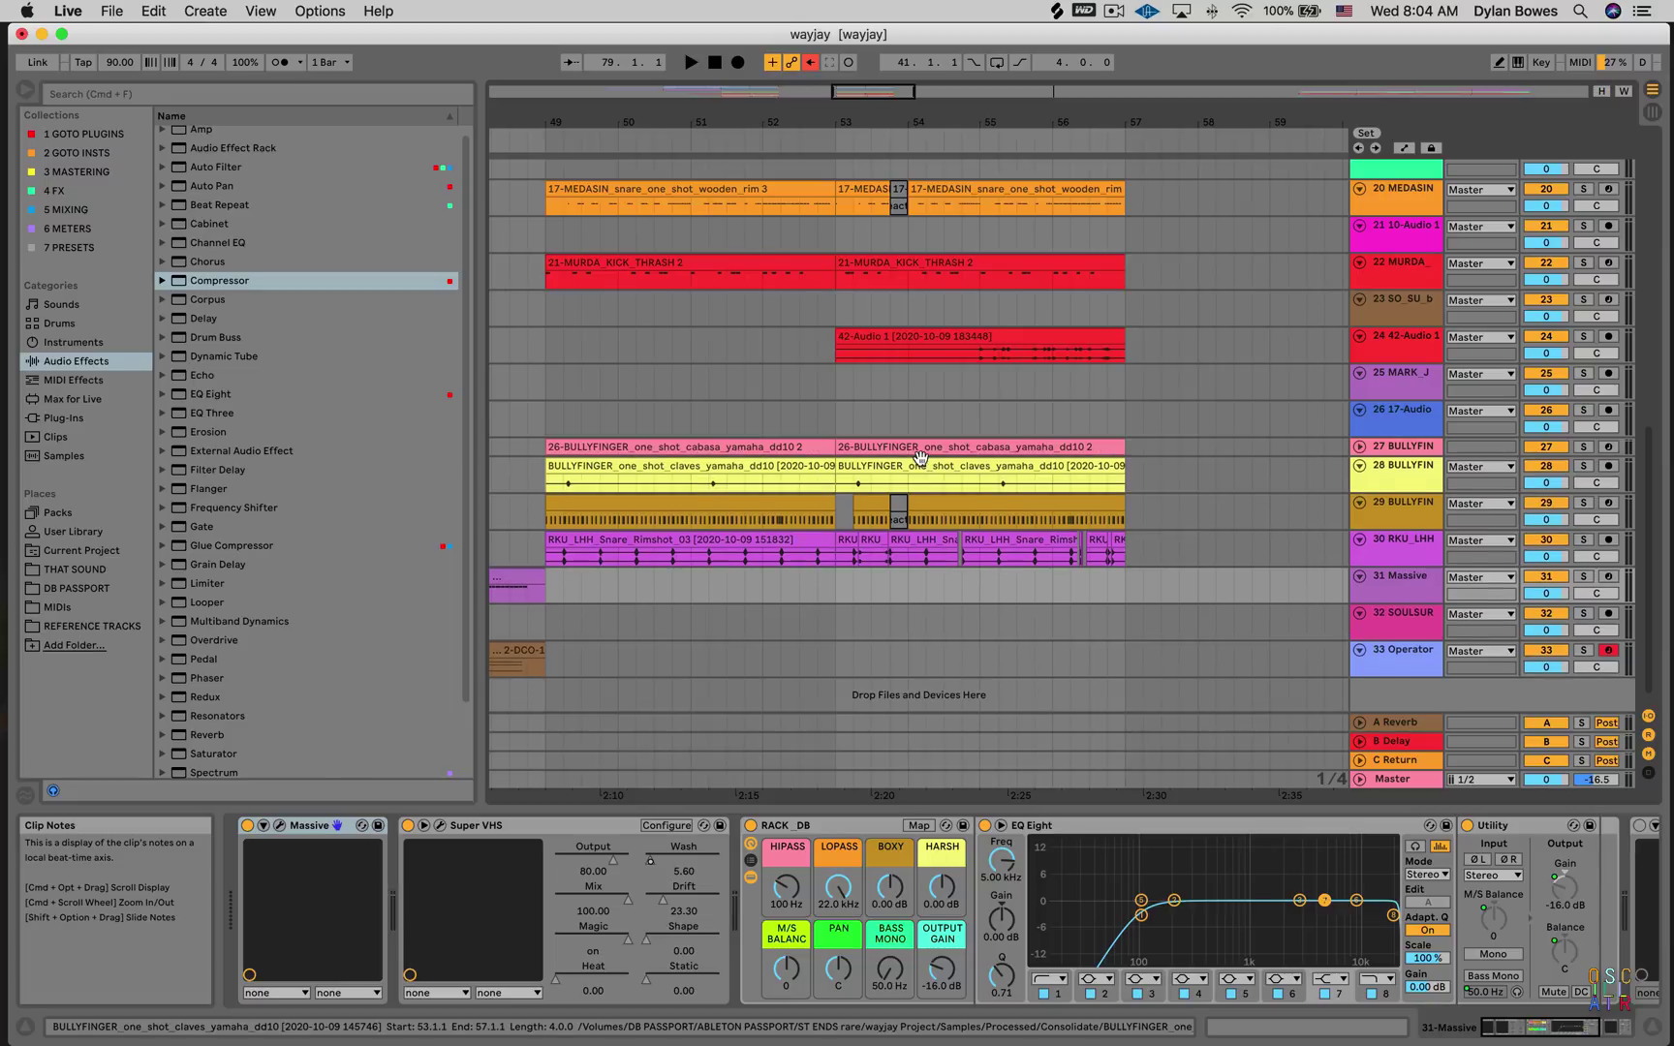
pyautogui.scroll(3, 921, 454)
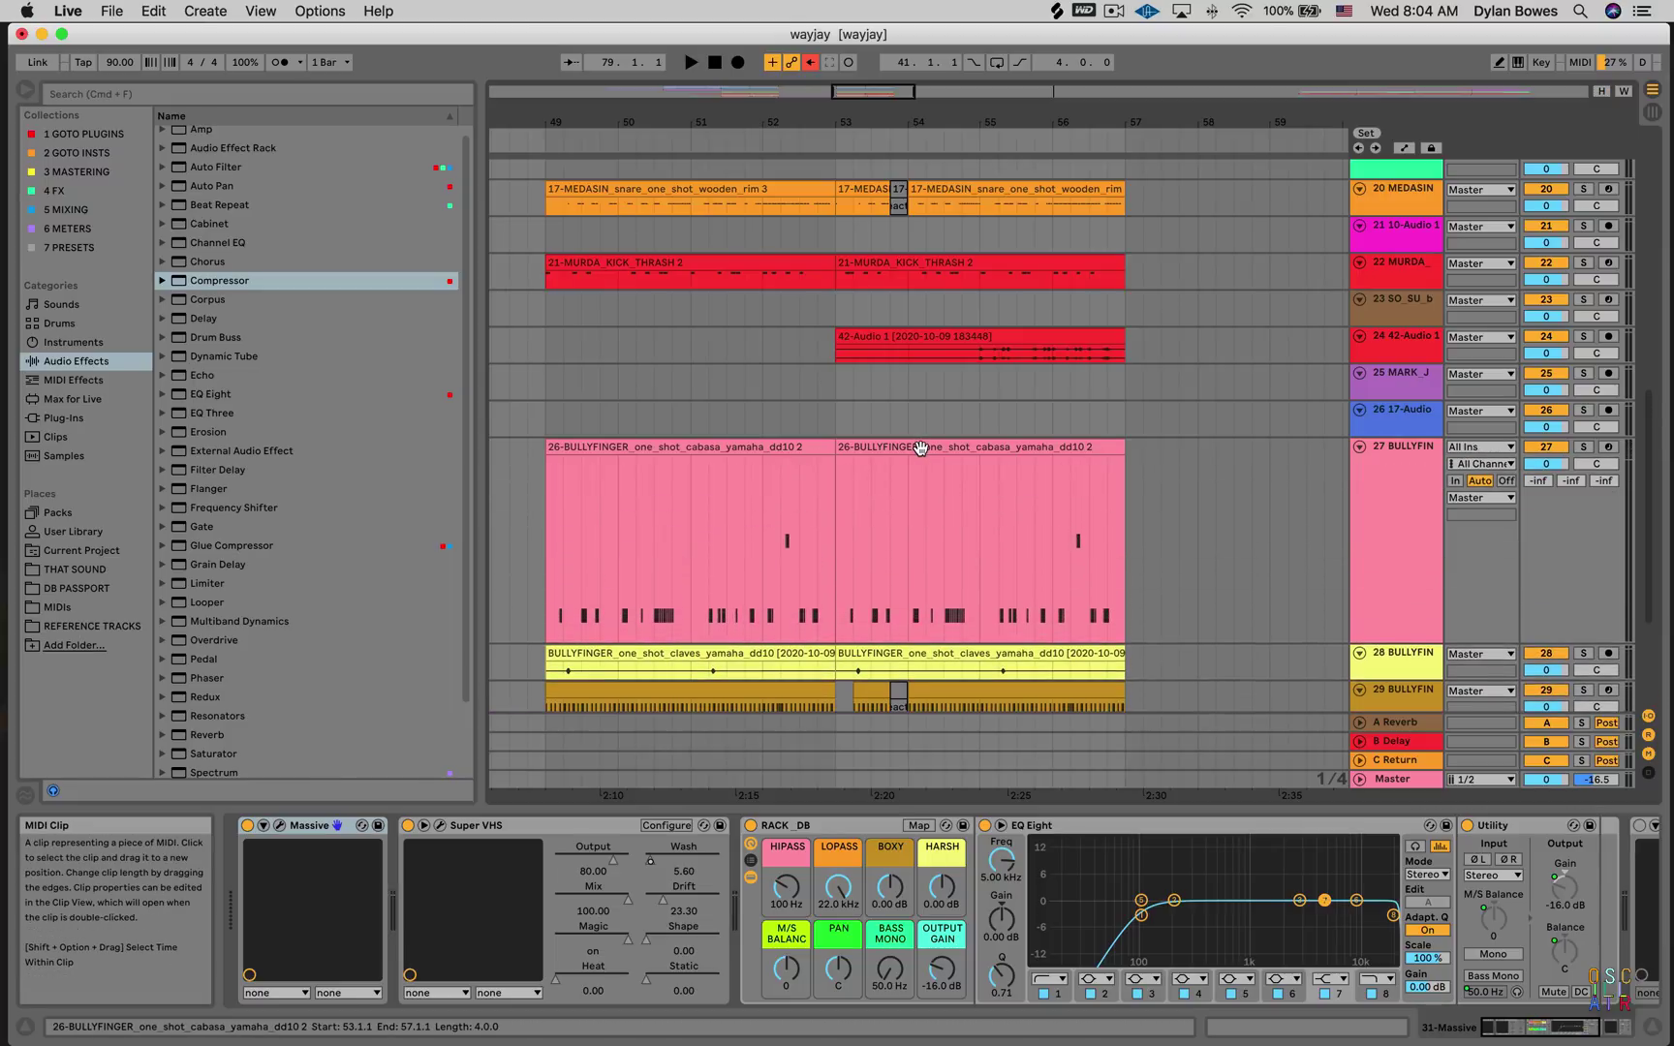
pyautogui.scroll(4, 906, 523)
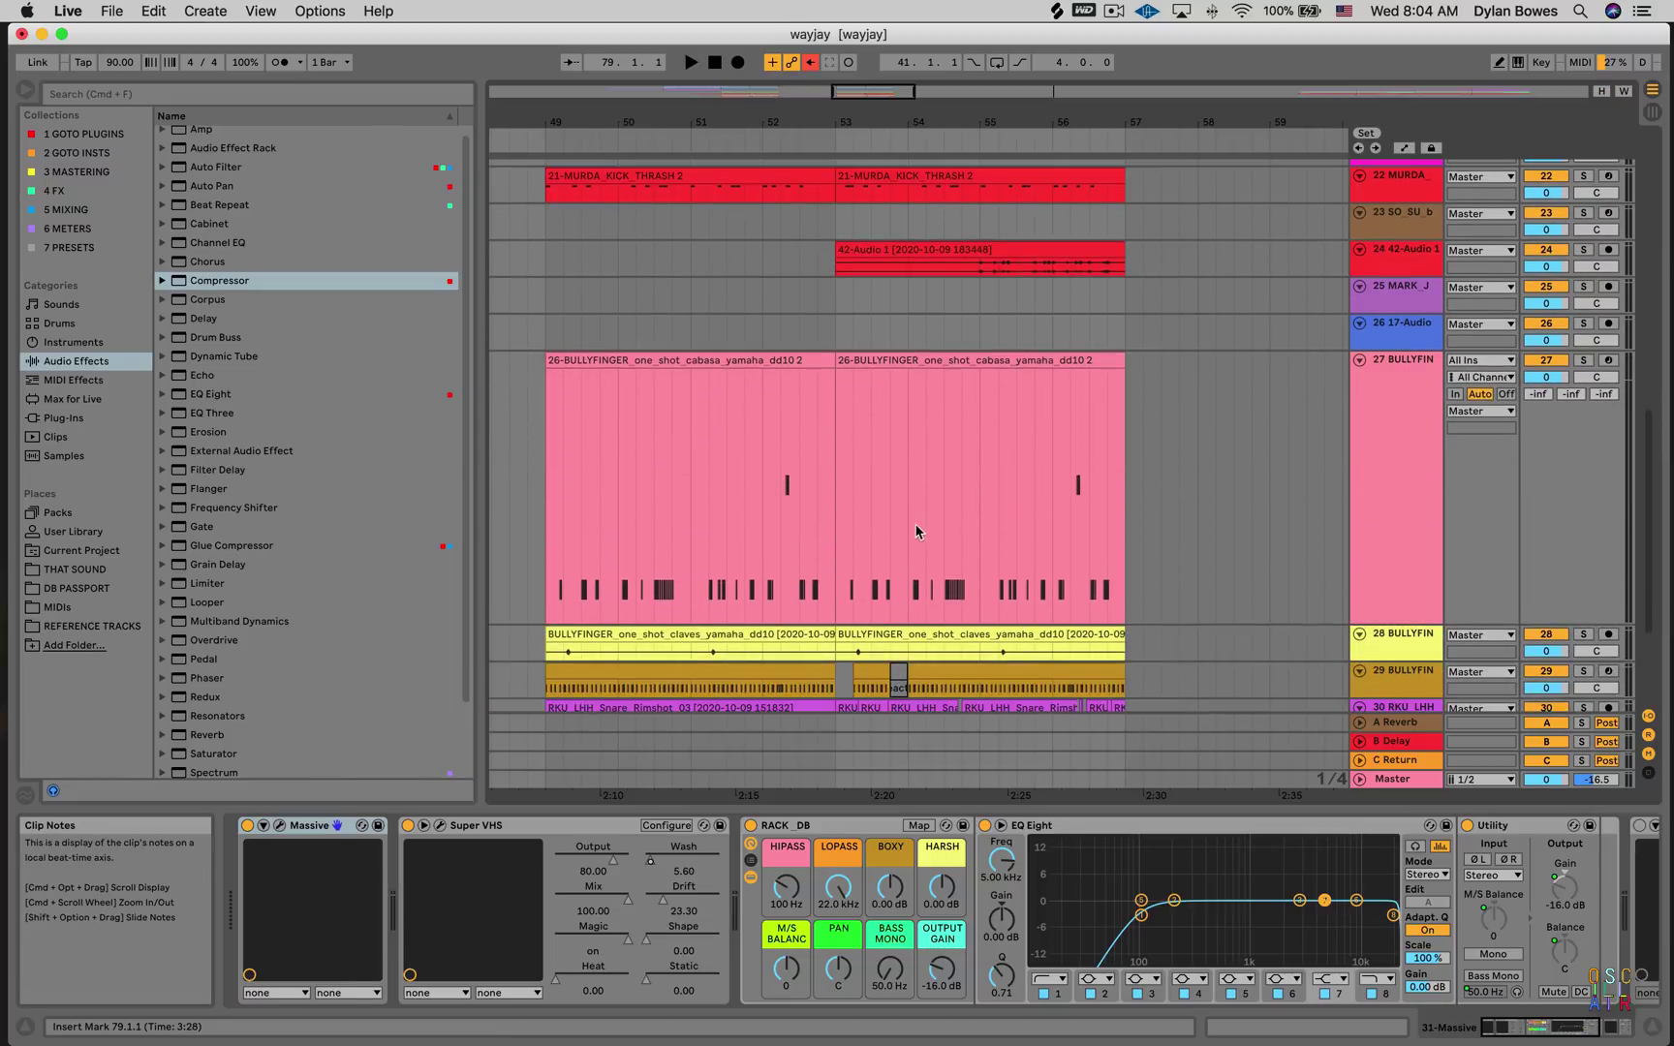
pyautogui.scroll(-3, 906, 452)
pyautogui.scroll(3, 907, 449)
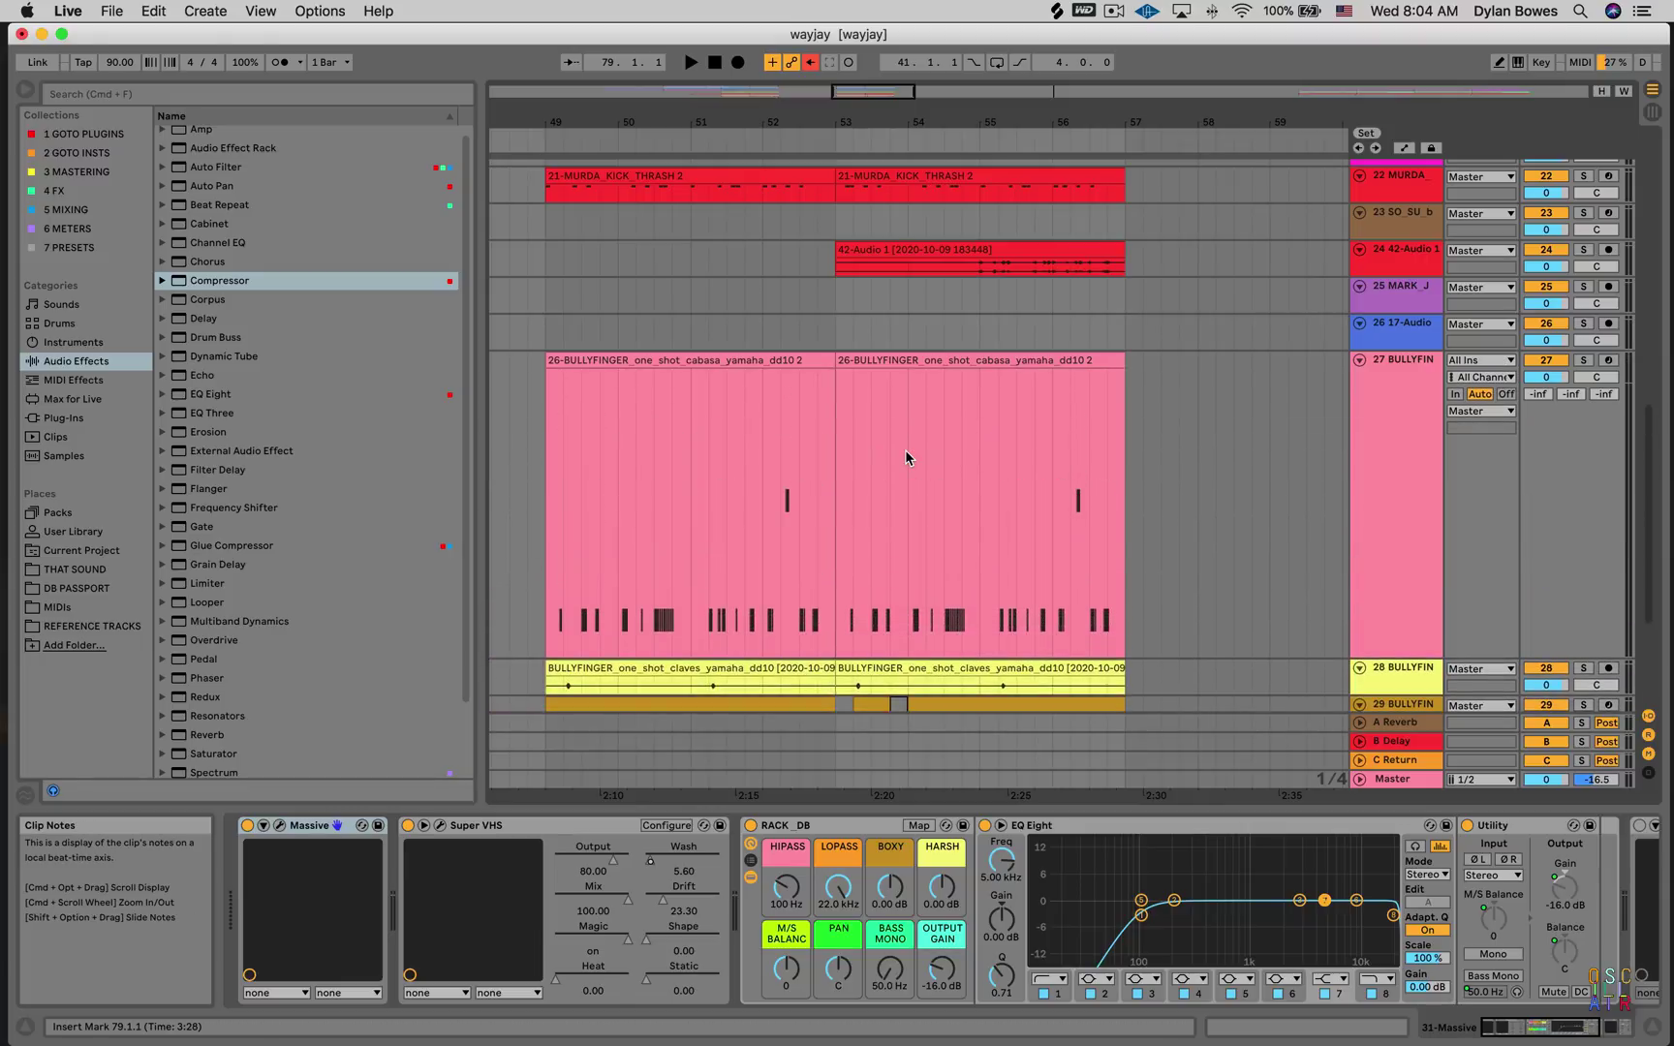
pyautogui.scroll(-3, 905, 449)
pyautogui.scroll(-3, 897, 389)
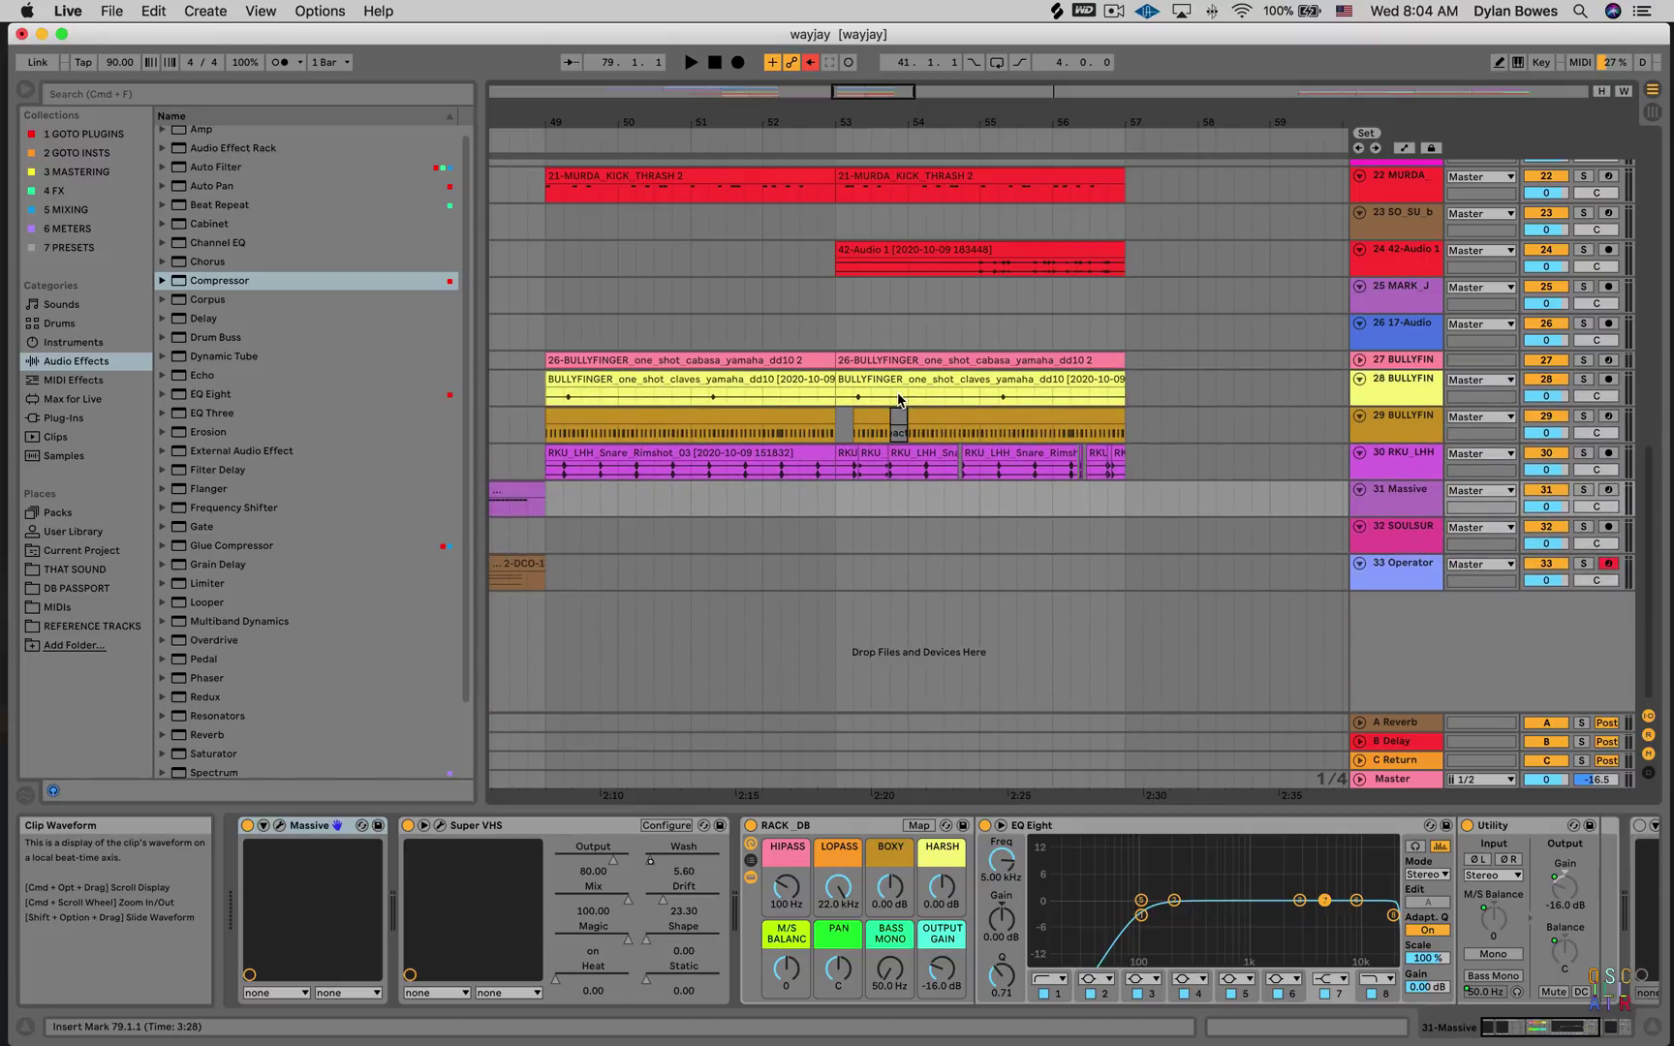
pyautogui.scroll(4, 901, 190)
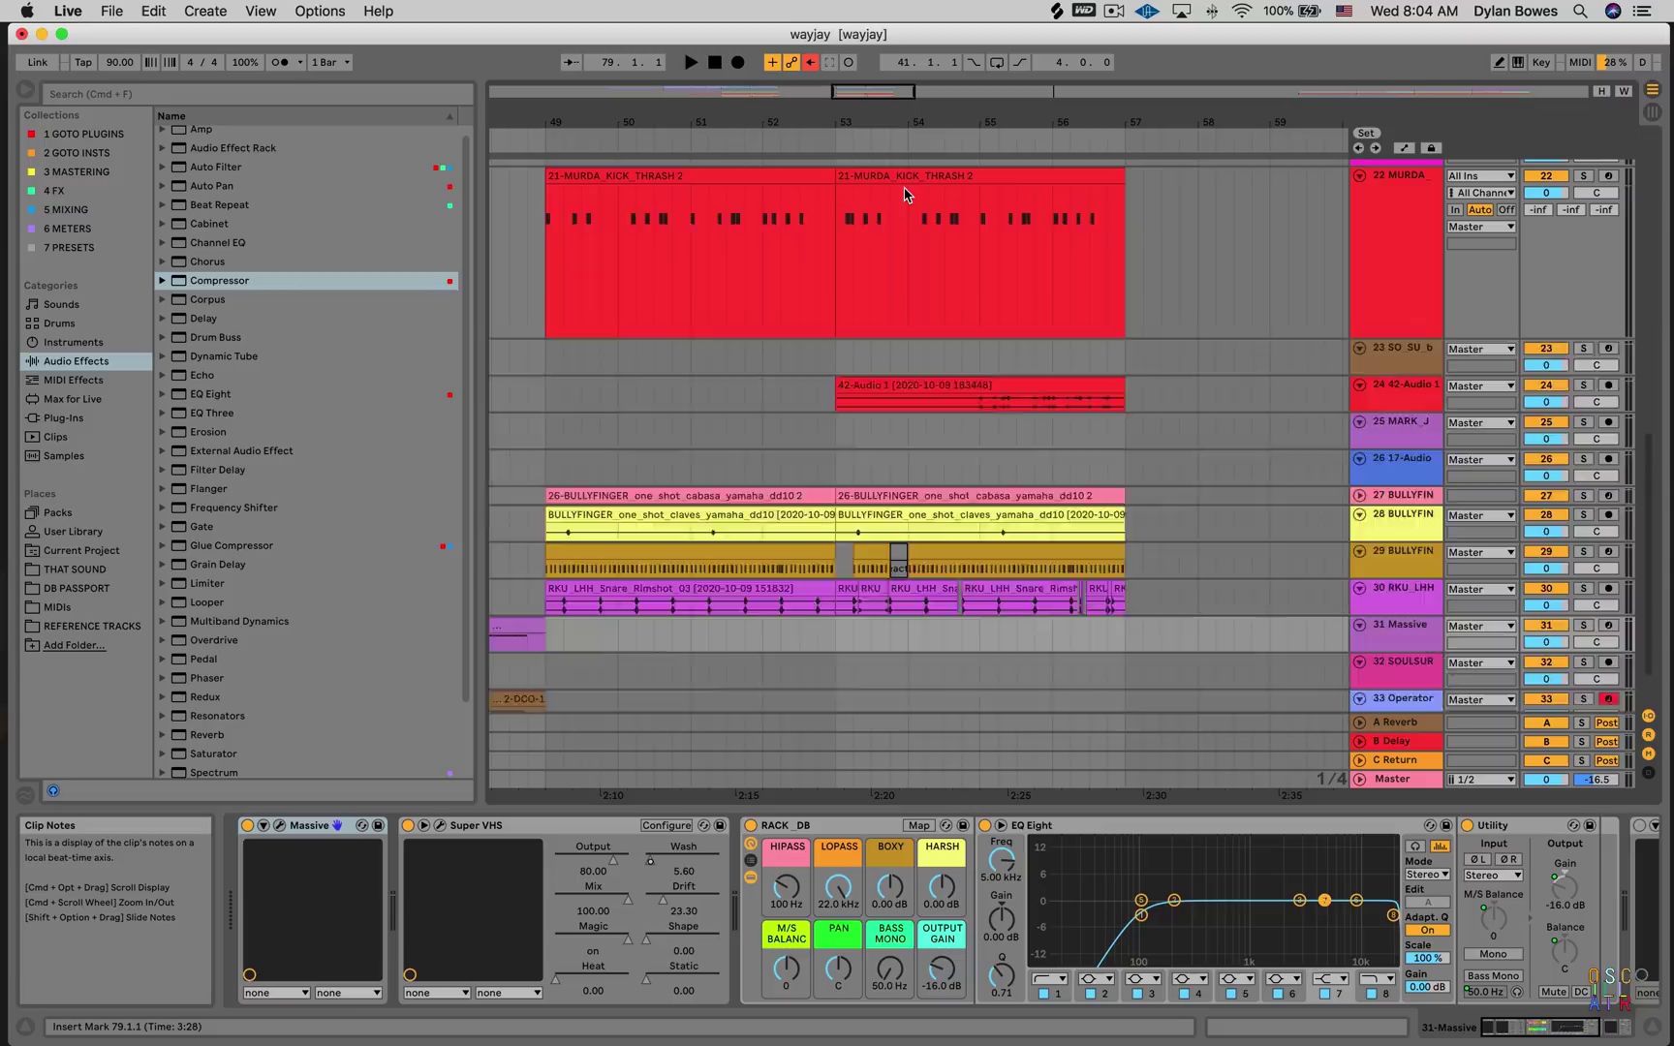
pyautogui.scroll(-5, 906, 193)
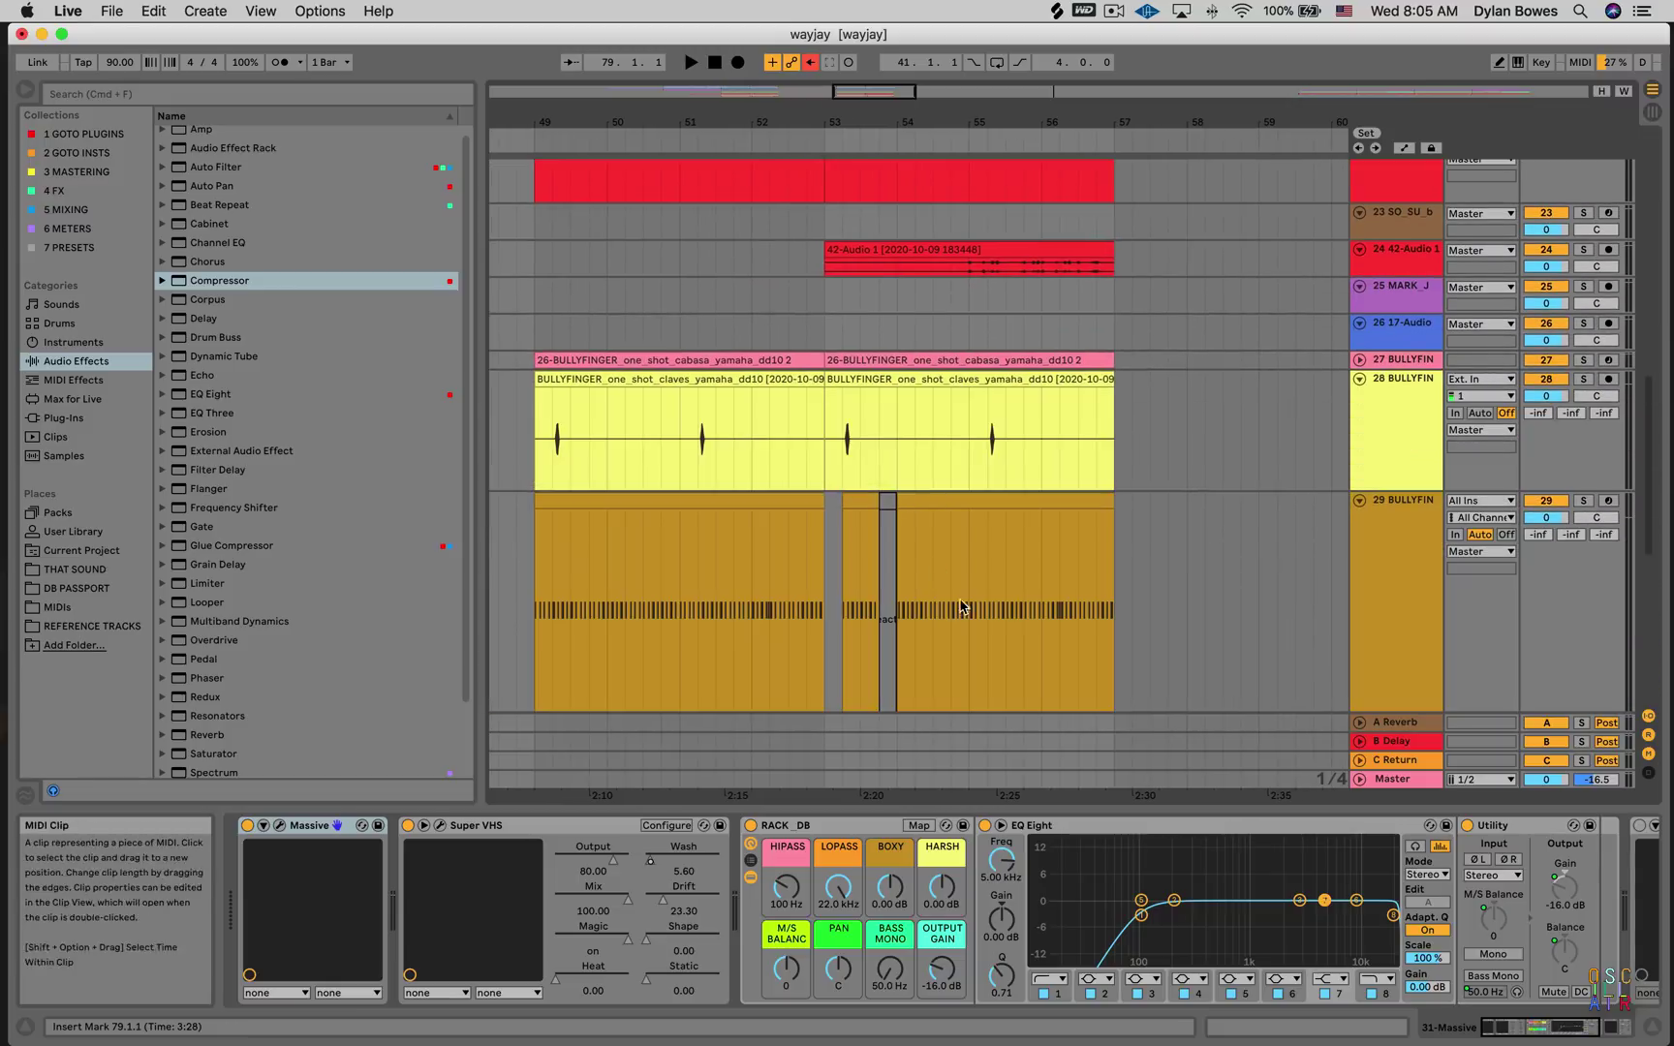
pyautogui.scroll(-3, 919, 562)
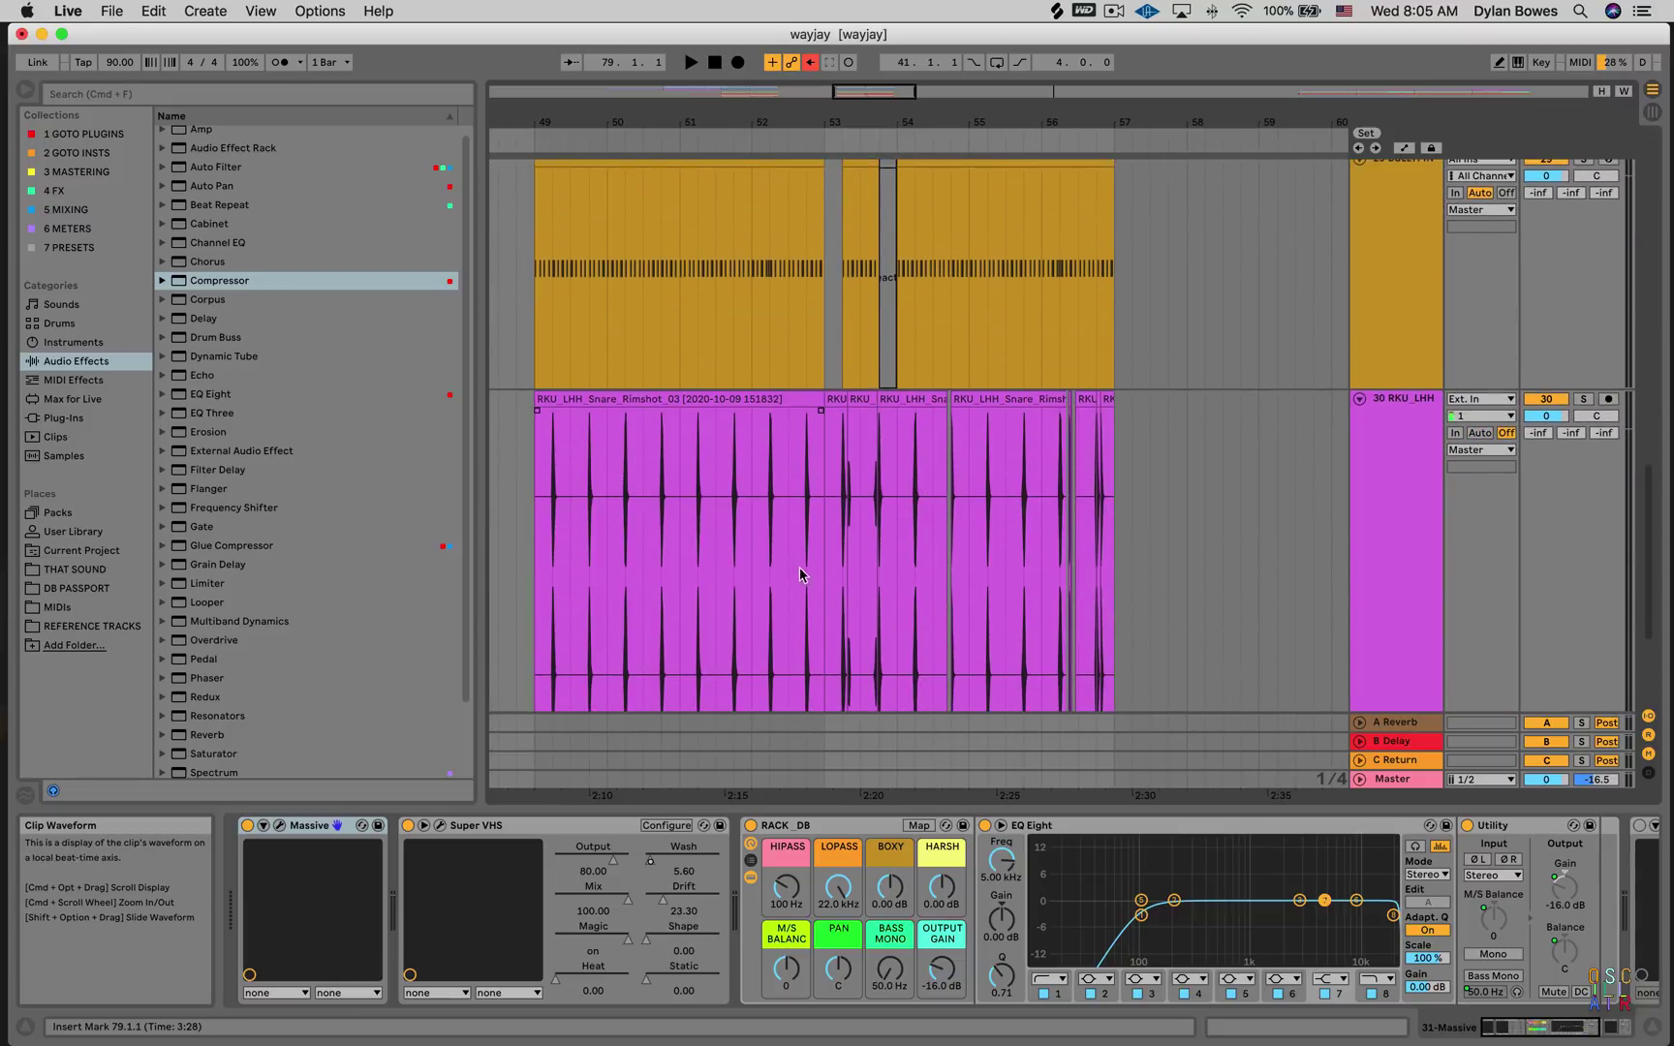
pyautogui.scroll(8, 803, 572)
pyautogui.scroll(-8, 859, 566)
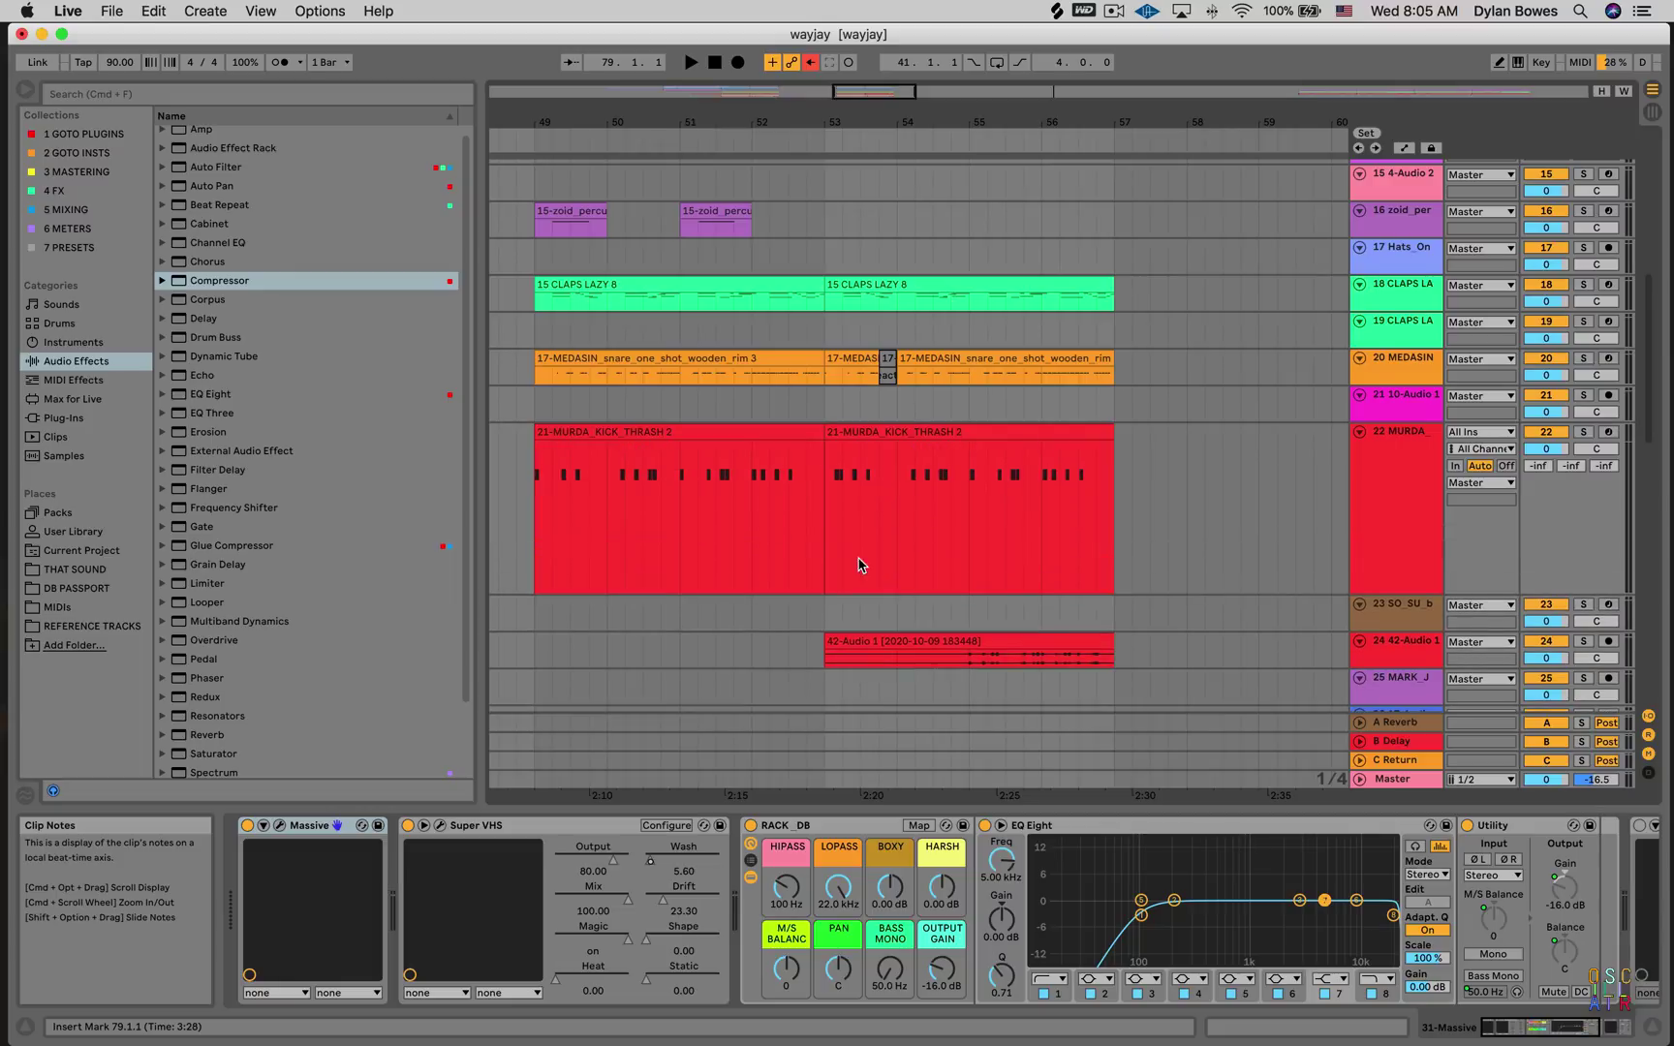
pyautogui.scroll(-3, 859, 560)
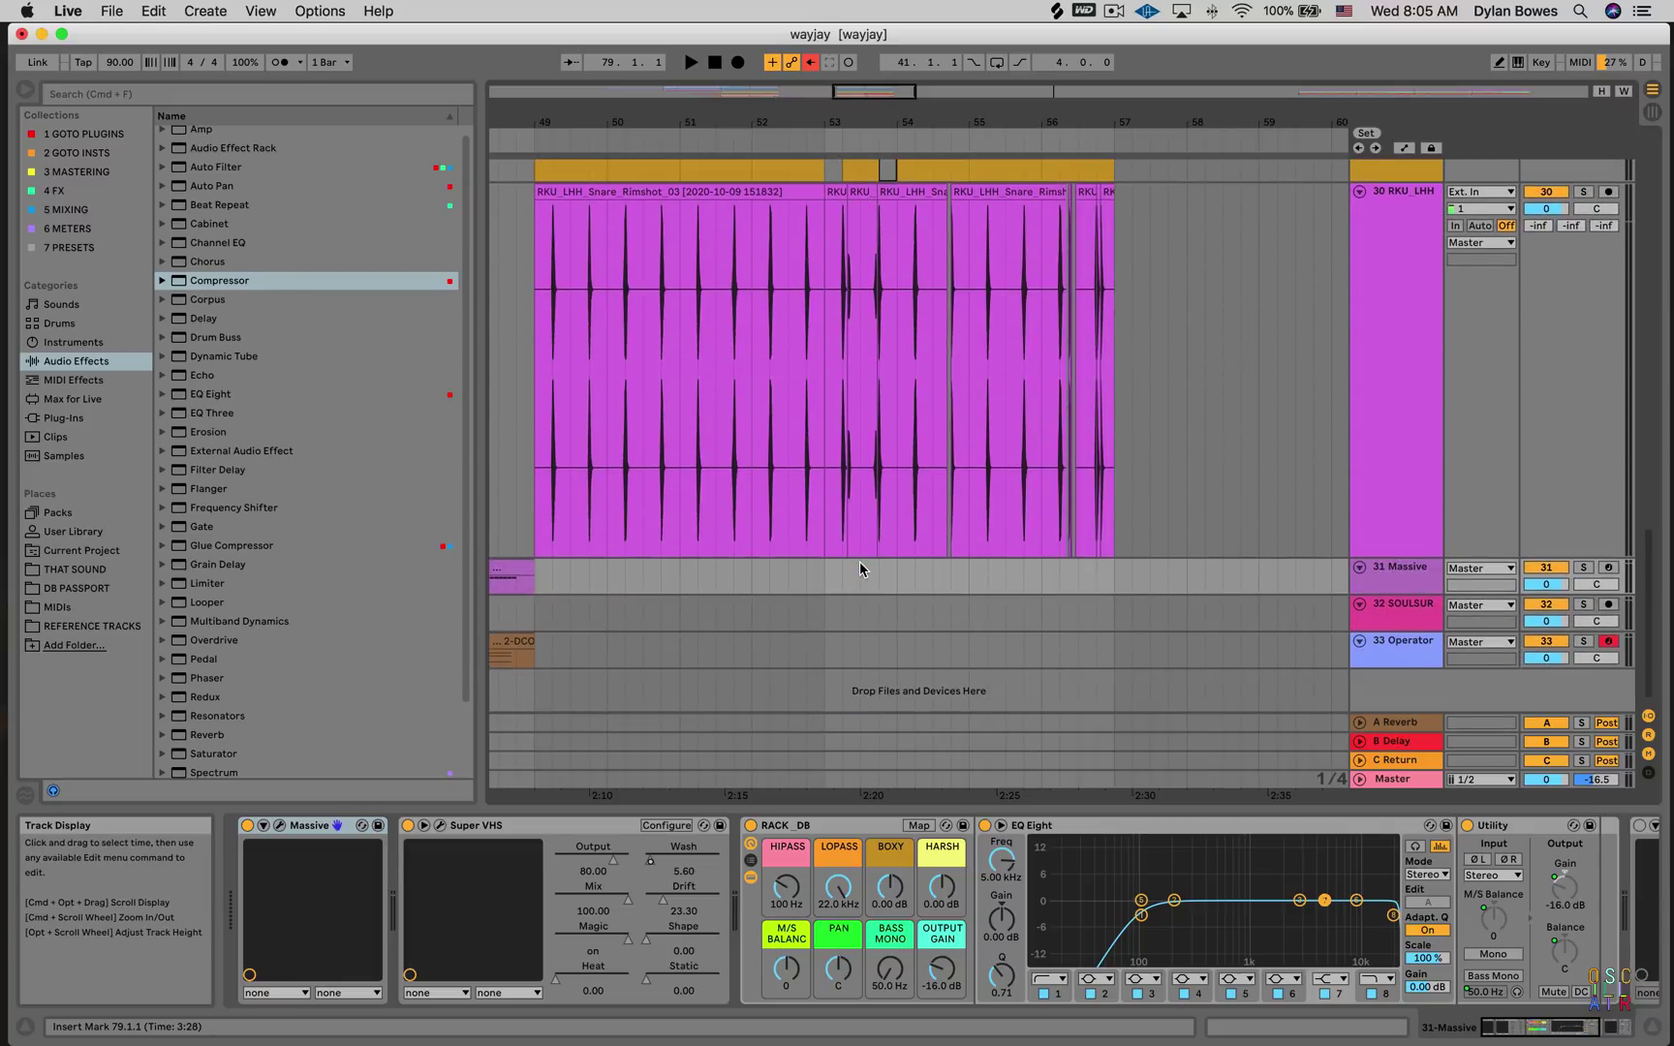
pyautogui.scroll(10, 860, 561)
pyautogui.scroll(-3, 861, 570)
pyautogui.scroll(-2, 862, 569)
pyautogui.scroll(-3, 893, 492)
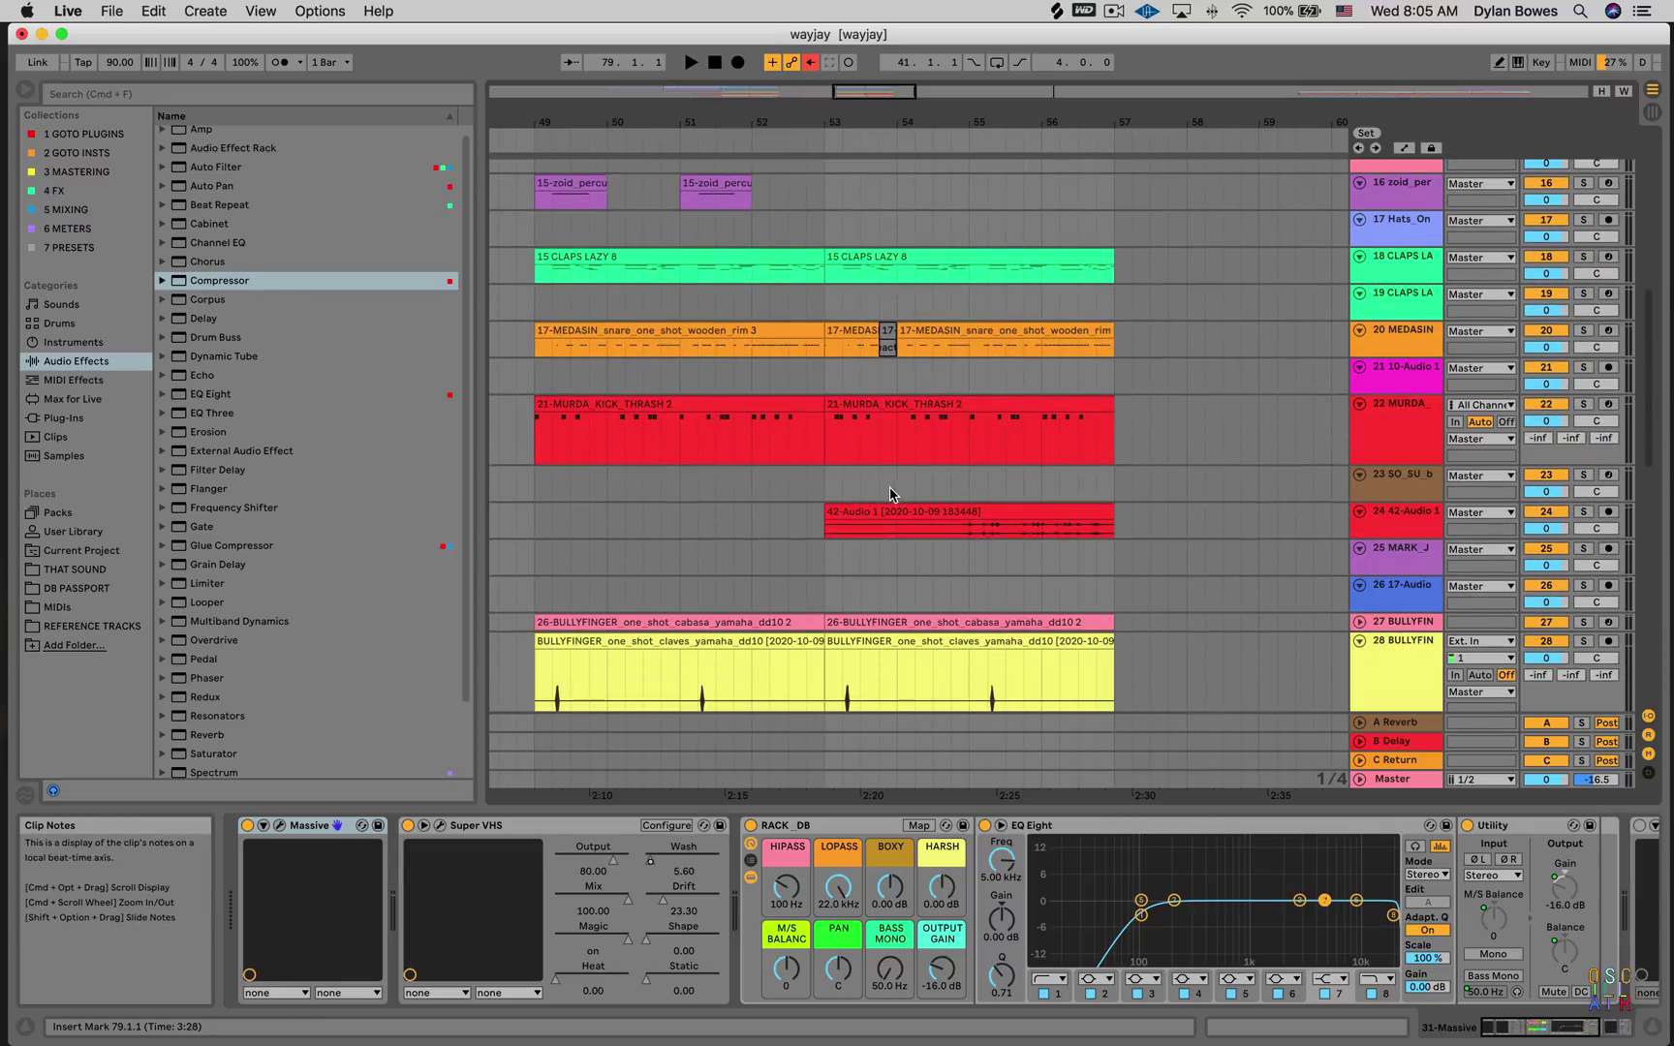
pyautogui.scroll(-2, 845, 422)
pyautogui.scroll(4, 856, 403)
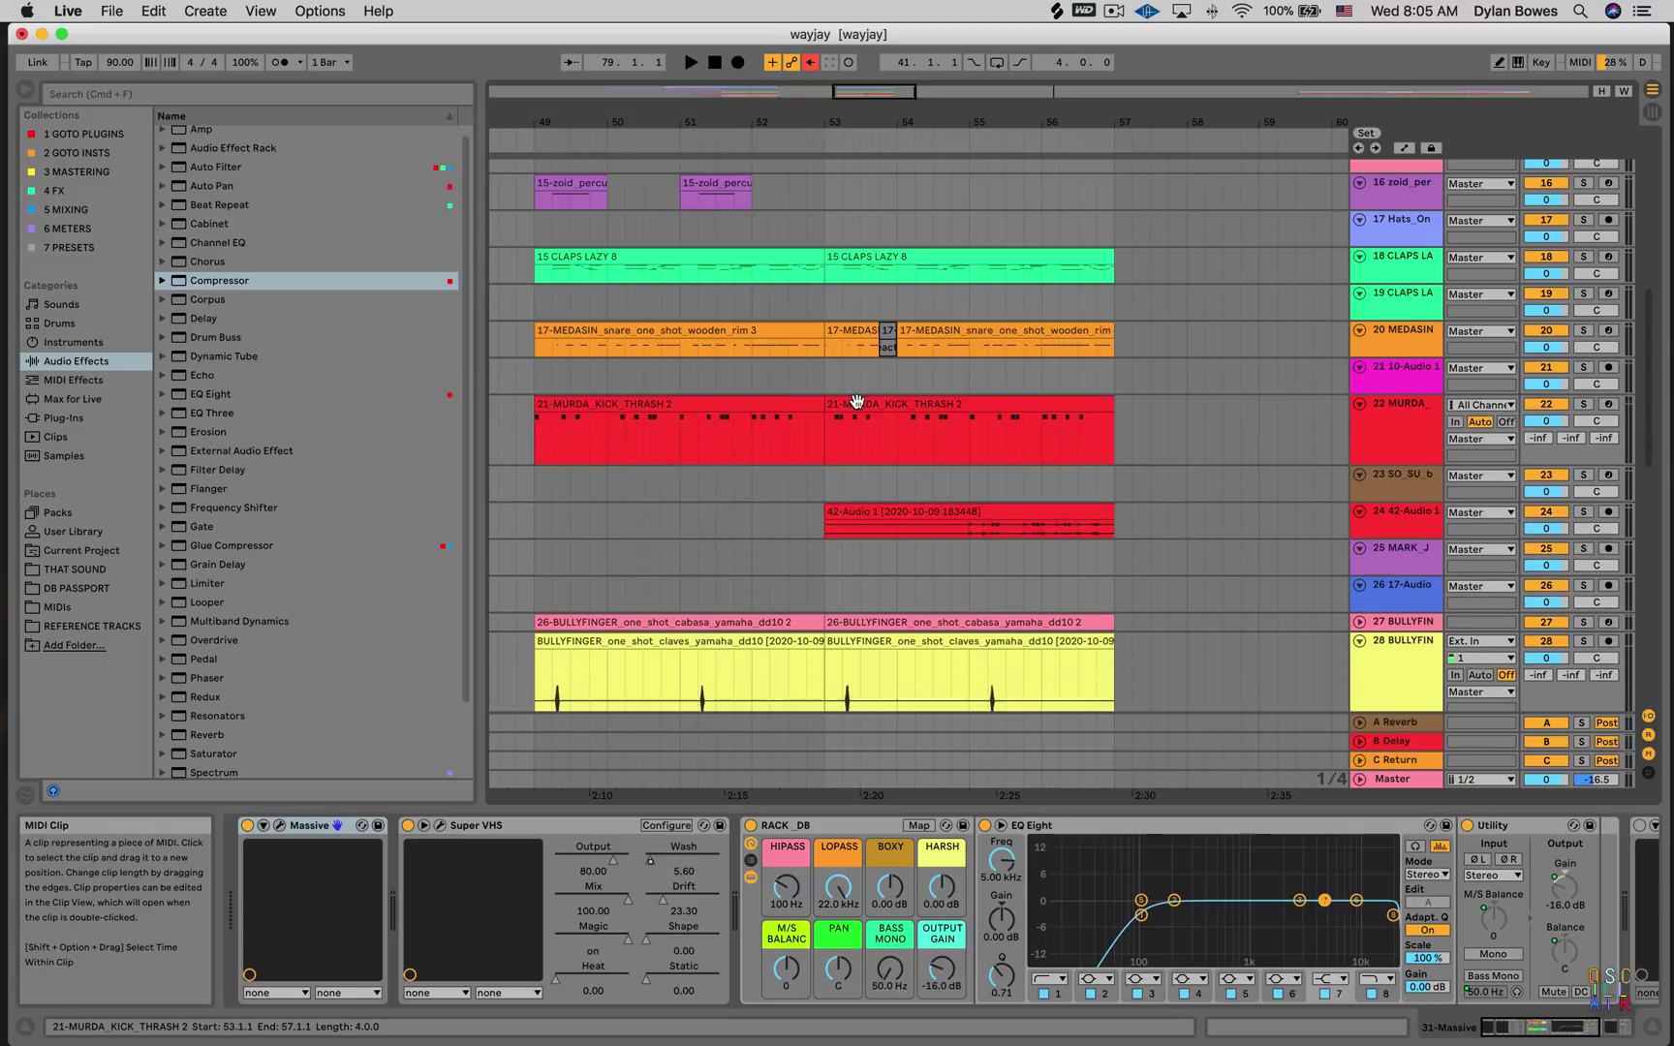
pyautogui.keyDown('alt'); pyautogui.scroll(-3, 862, 450); pyautogui.keyUp('alt')
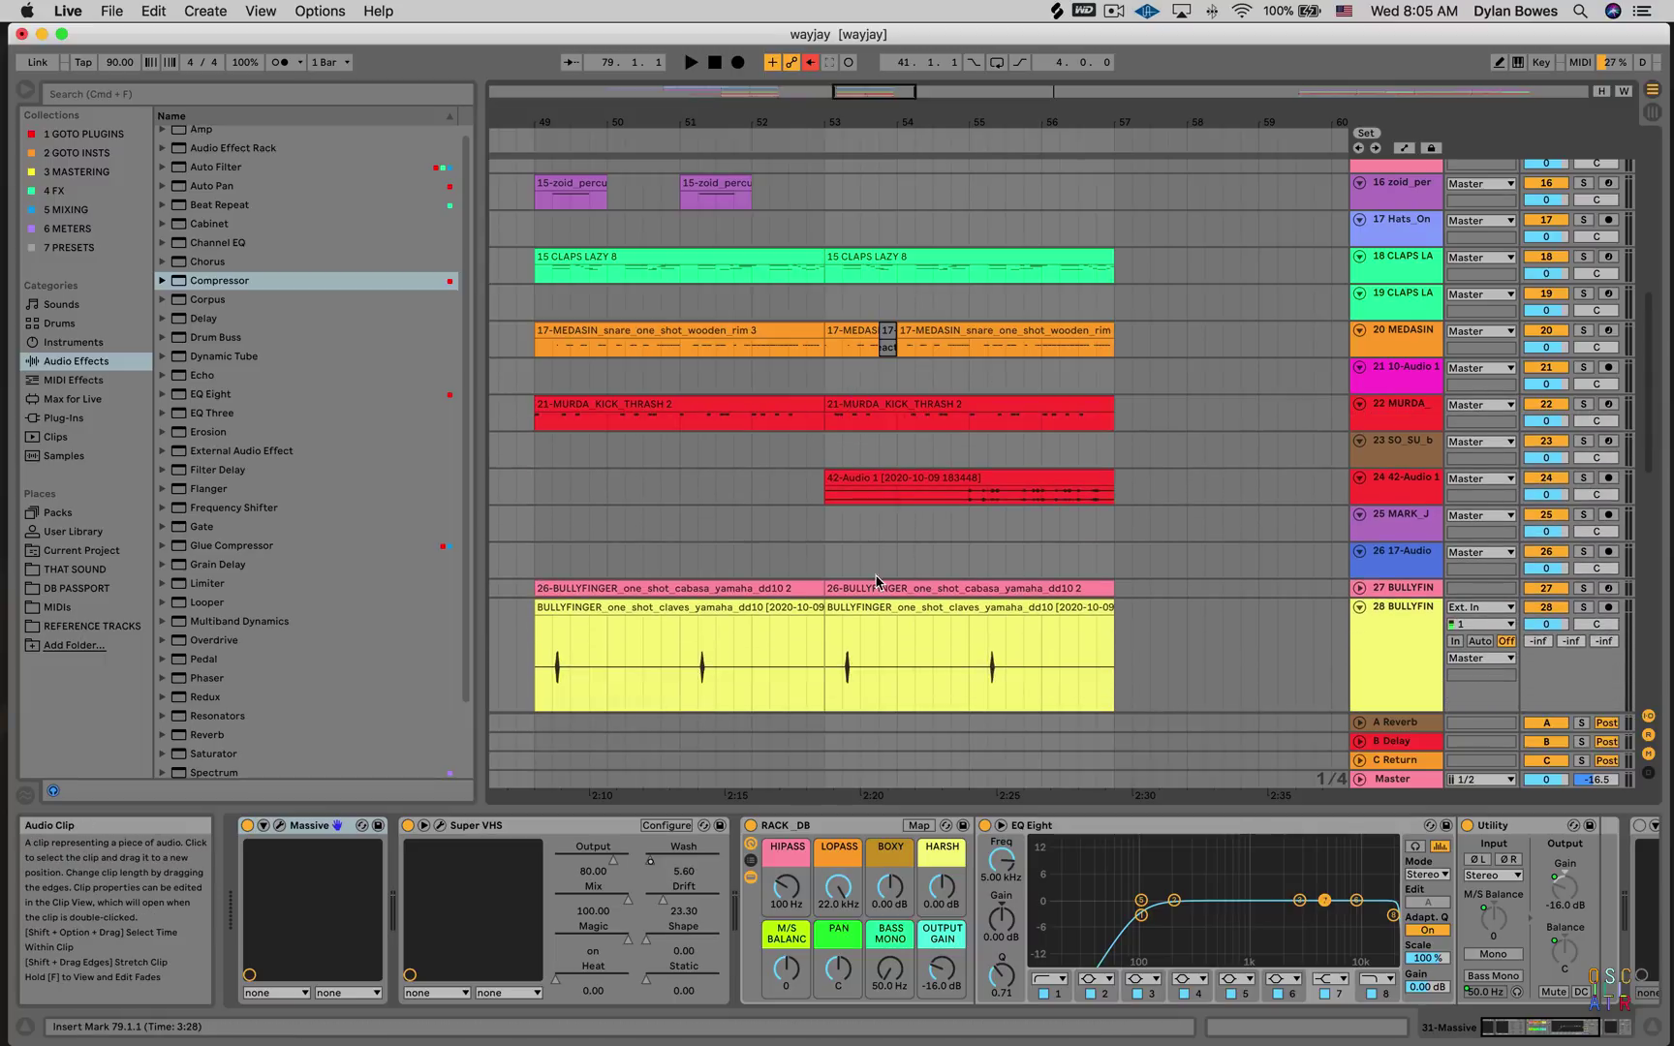
pyautogui.keyDown('alt'); pyautogui.scroll(-3, 873, 632); pyautogui.keyUp('alt')
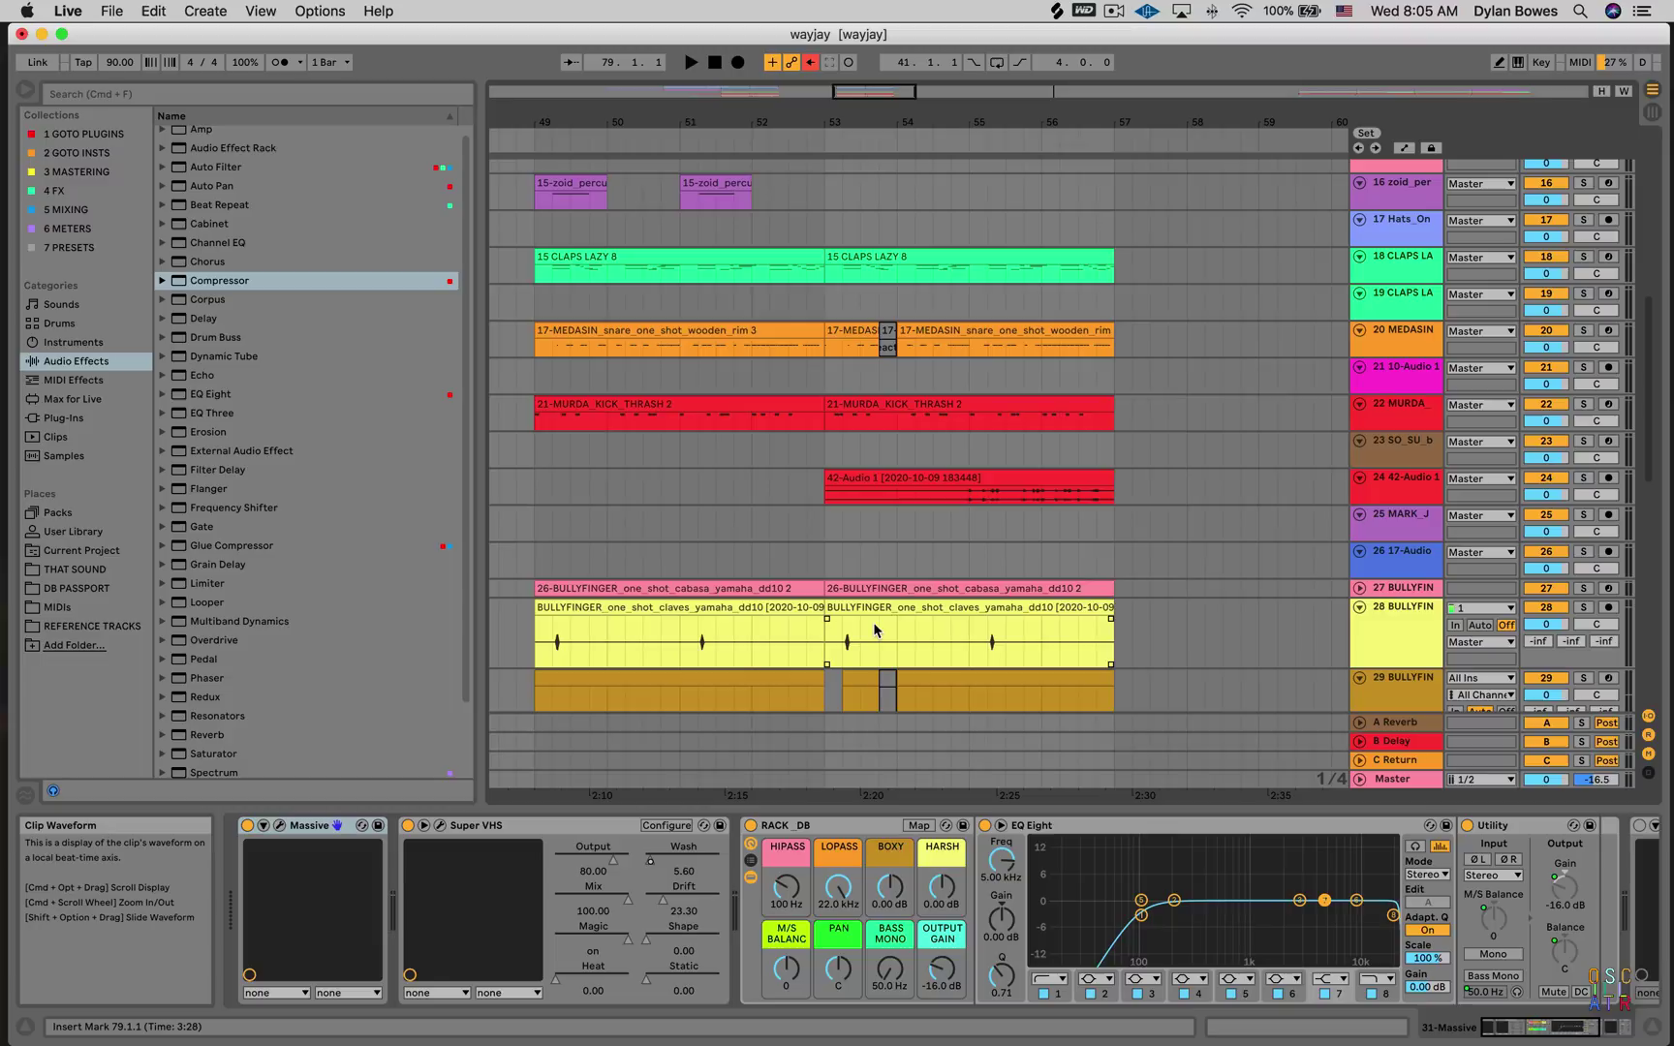
# Optimize all track heights with H, then scroll down to tracks 31 Massive through 33 Operator
pyautogui.press('h')
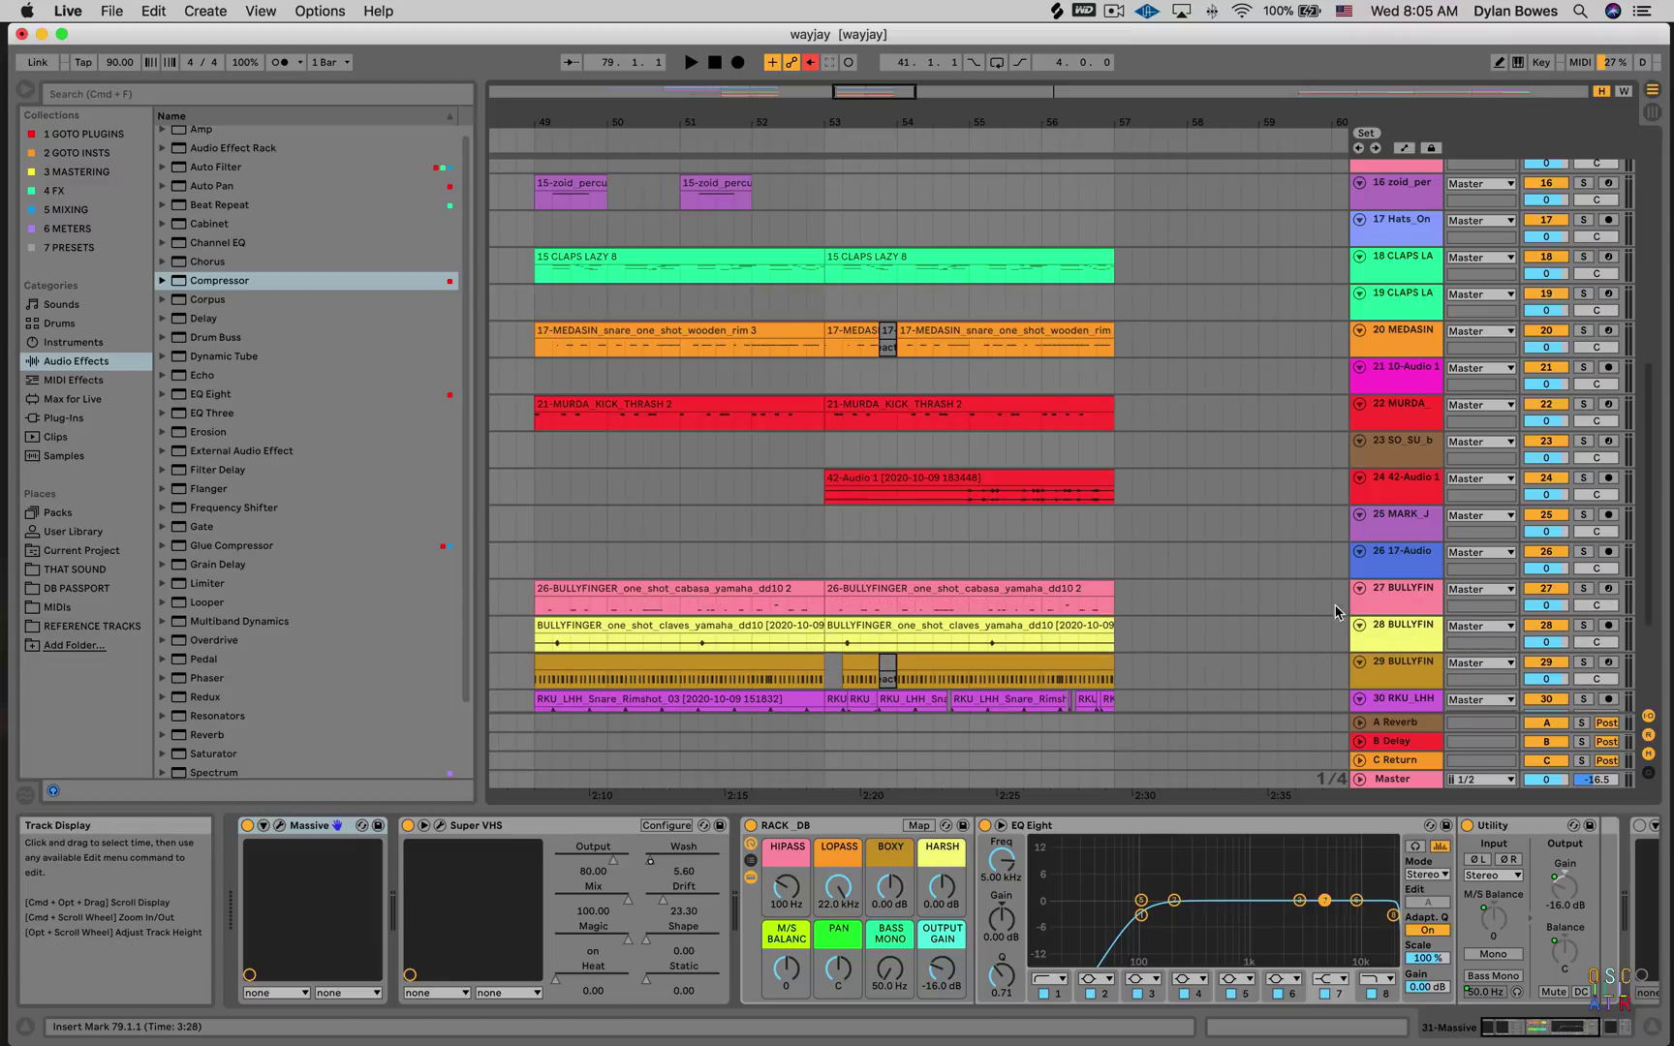
pyautogui.scroll(-4, 1386, 514)
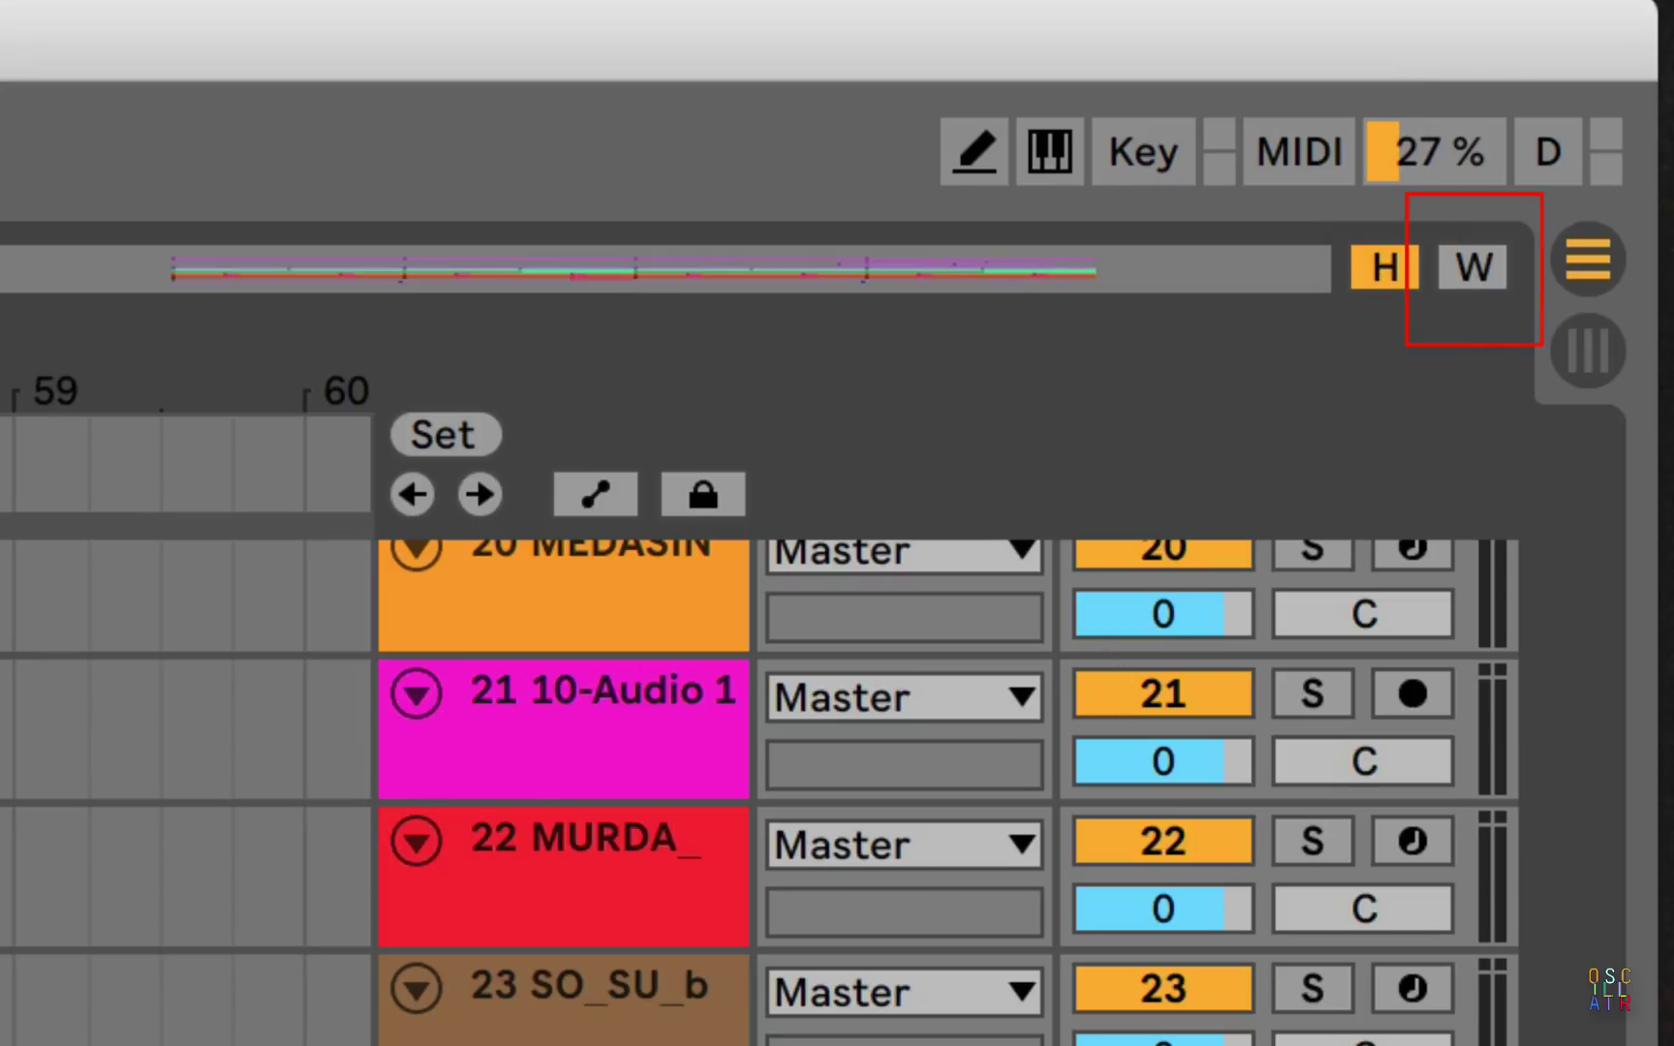
# Fit the song's width with W, then move to tracks 2–16 around bars 25–57
pyautogui.press('w')
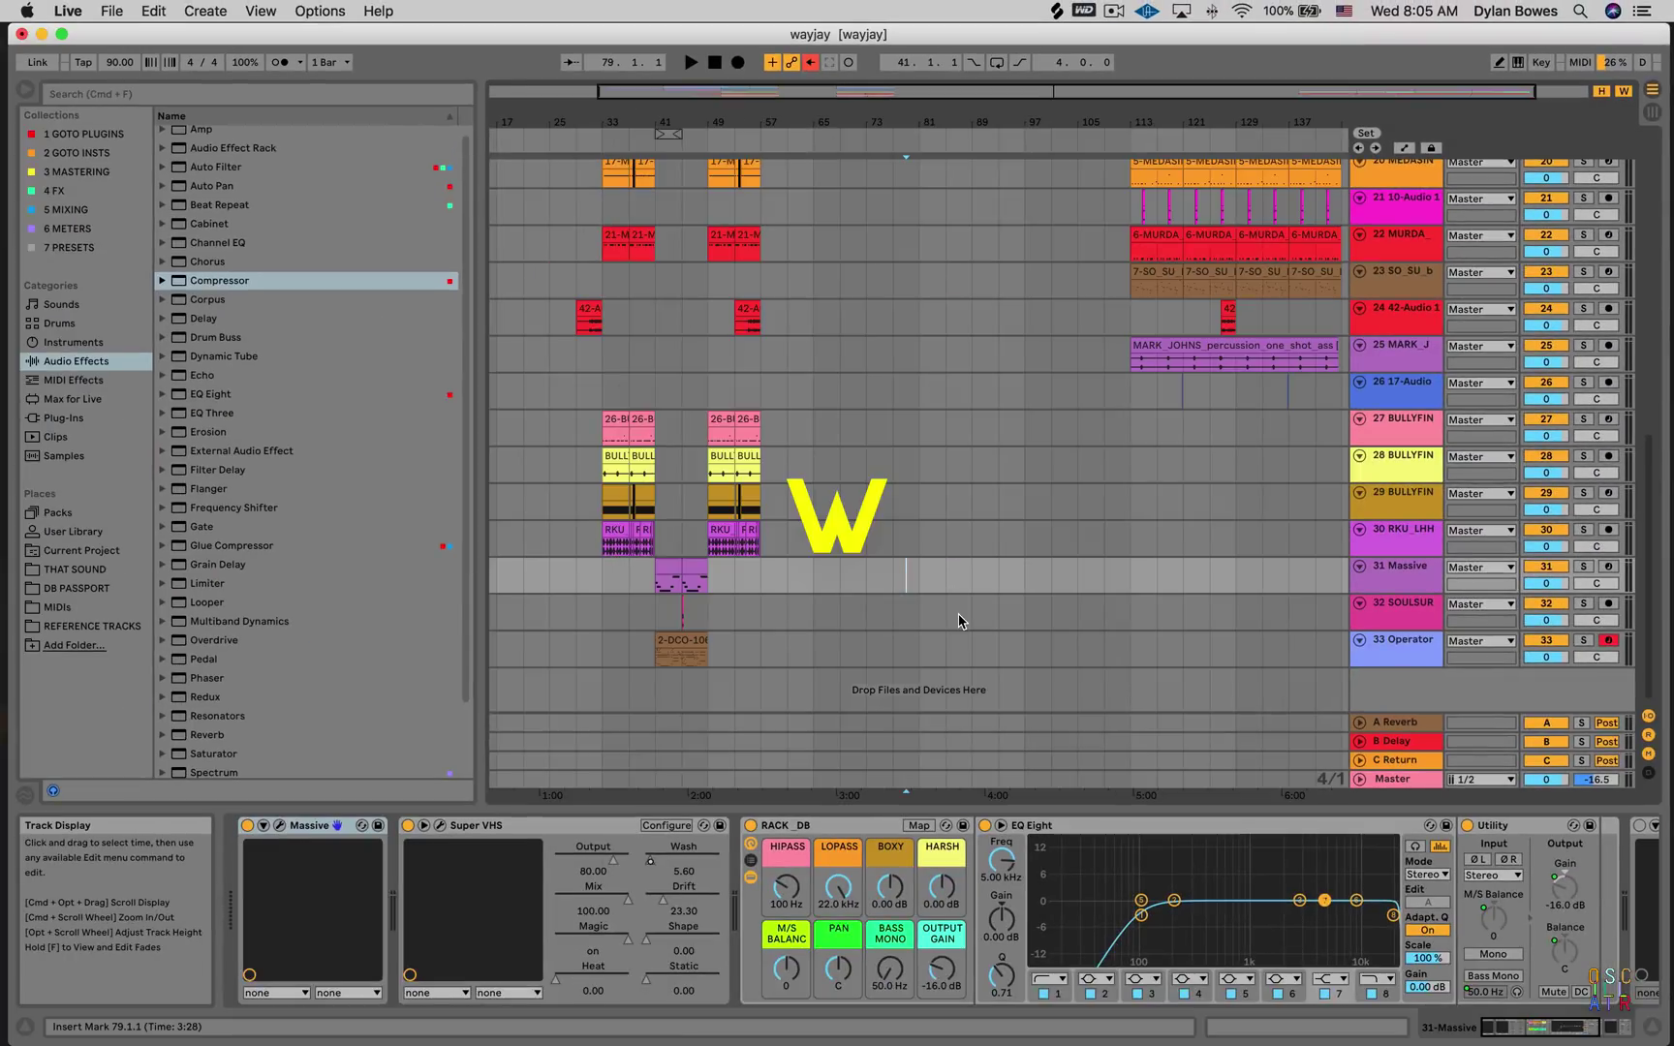
pyautogui.scroll(12, 953, 616)
pyautogui.hscroll(-3, 953, 616)
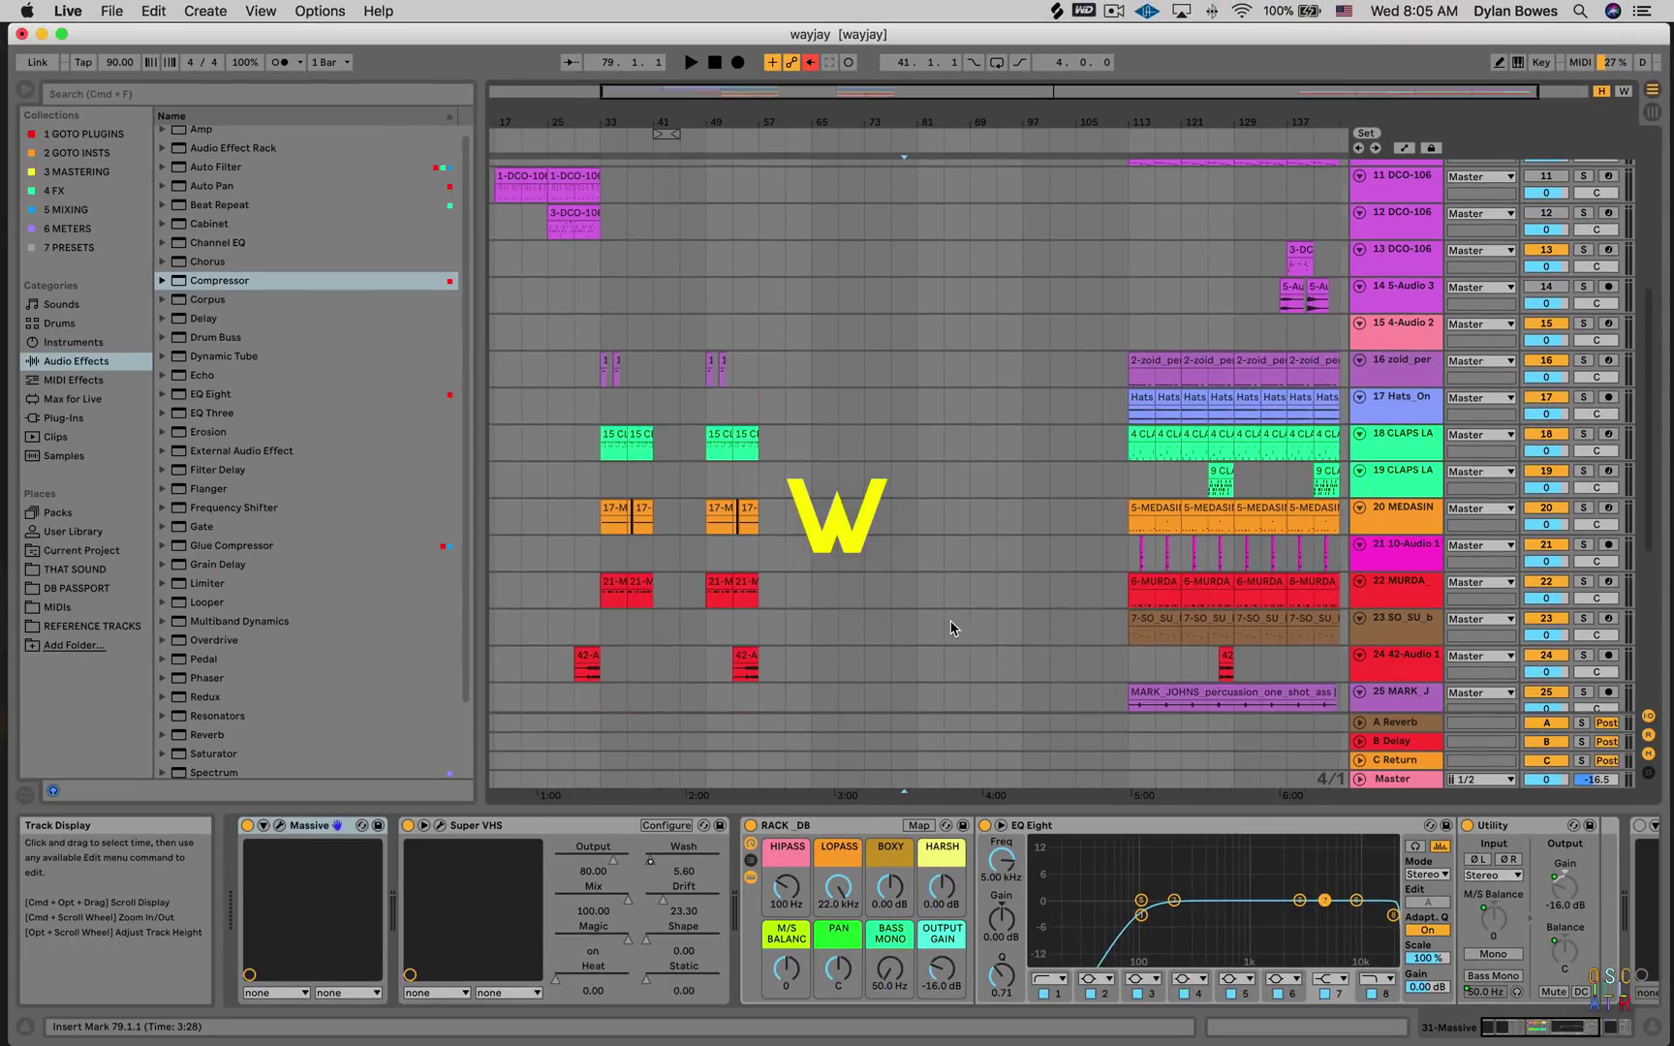
pyautogui.scroll(4, 946, 628)
pyautogui.hscroll(4, 946, 625)
pyautogui.scroll(-5, 953, 623)
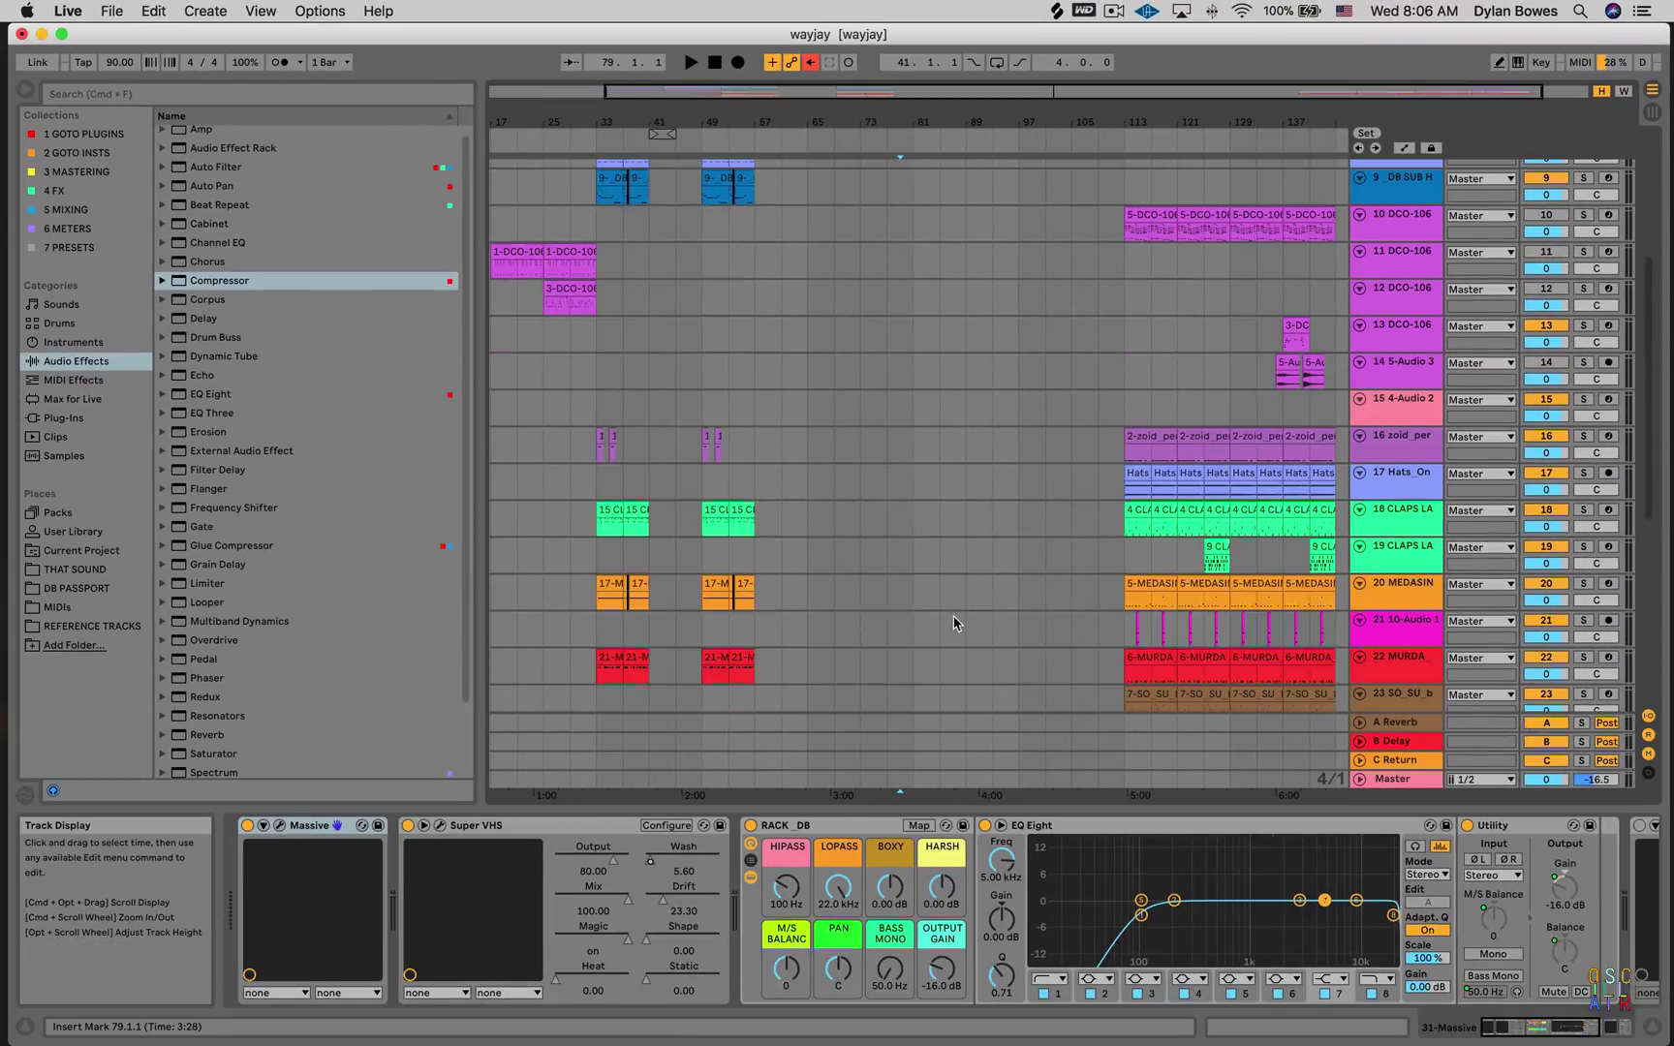
pyautogui.hscroll(-3, 953, 623)
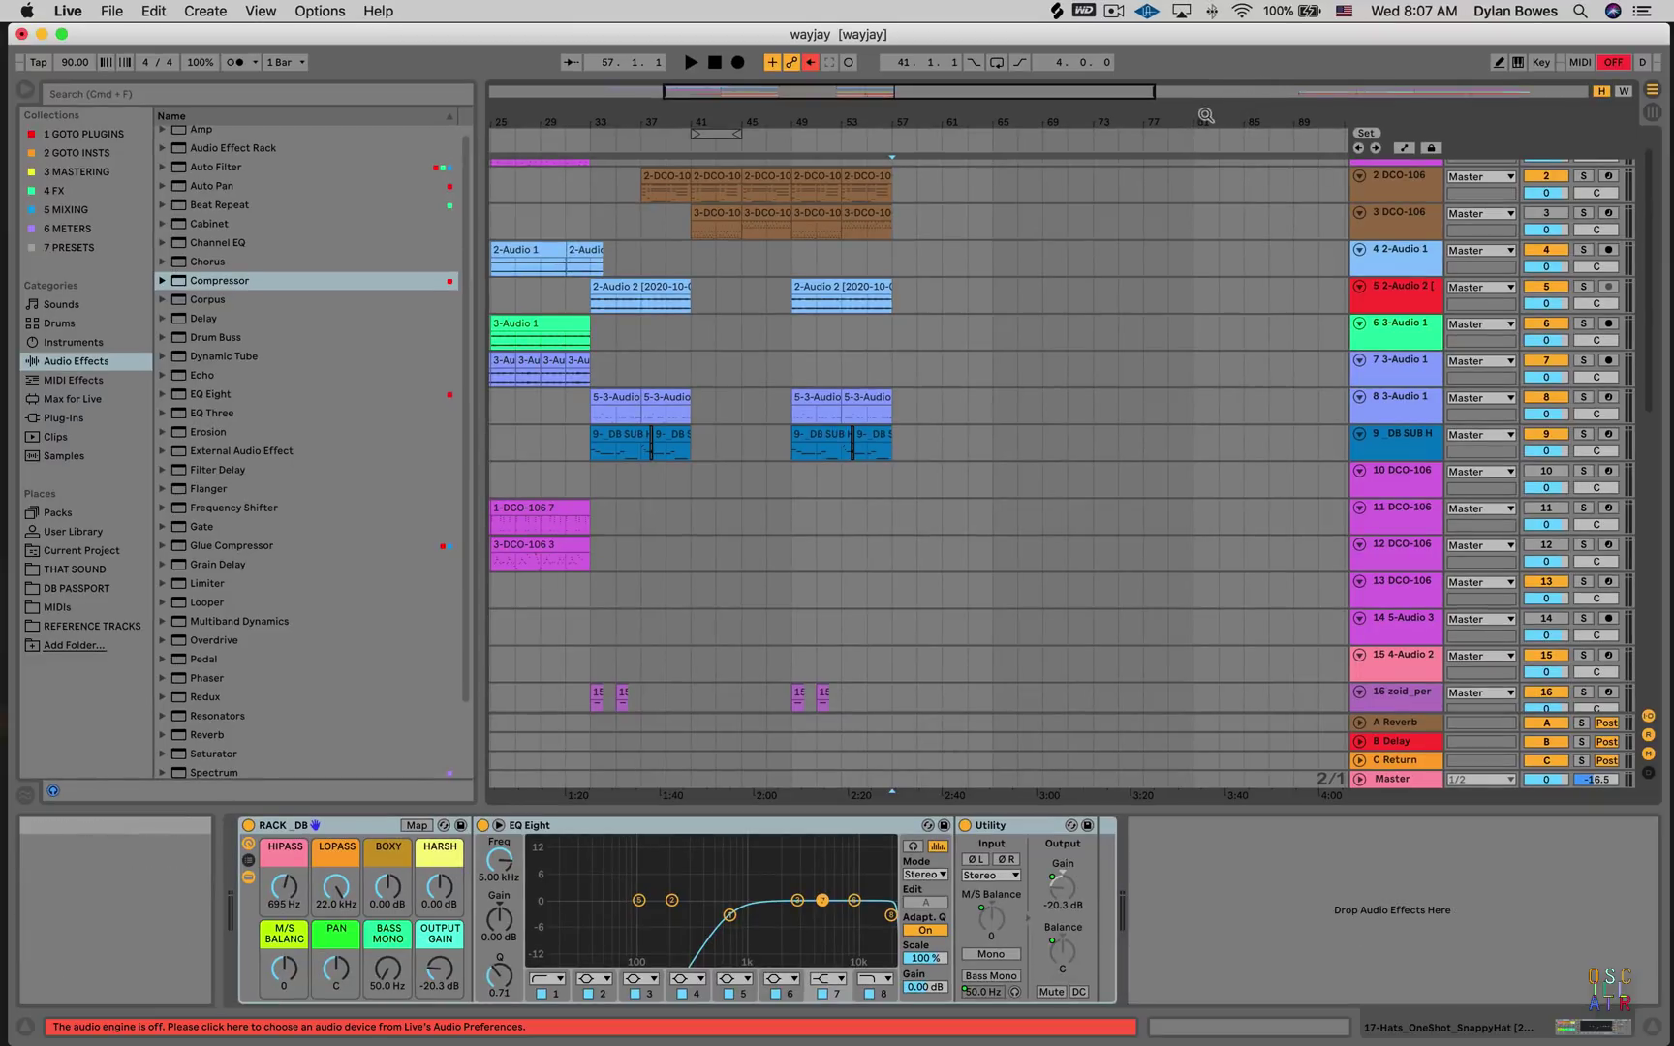
# Make the Overview strip taller, then drag in it to view bars 61–121
pyautogui.moveTo(1327, 101); pyautogui.dragTo(1300, 204)
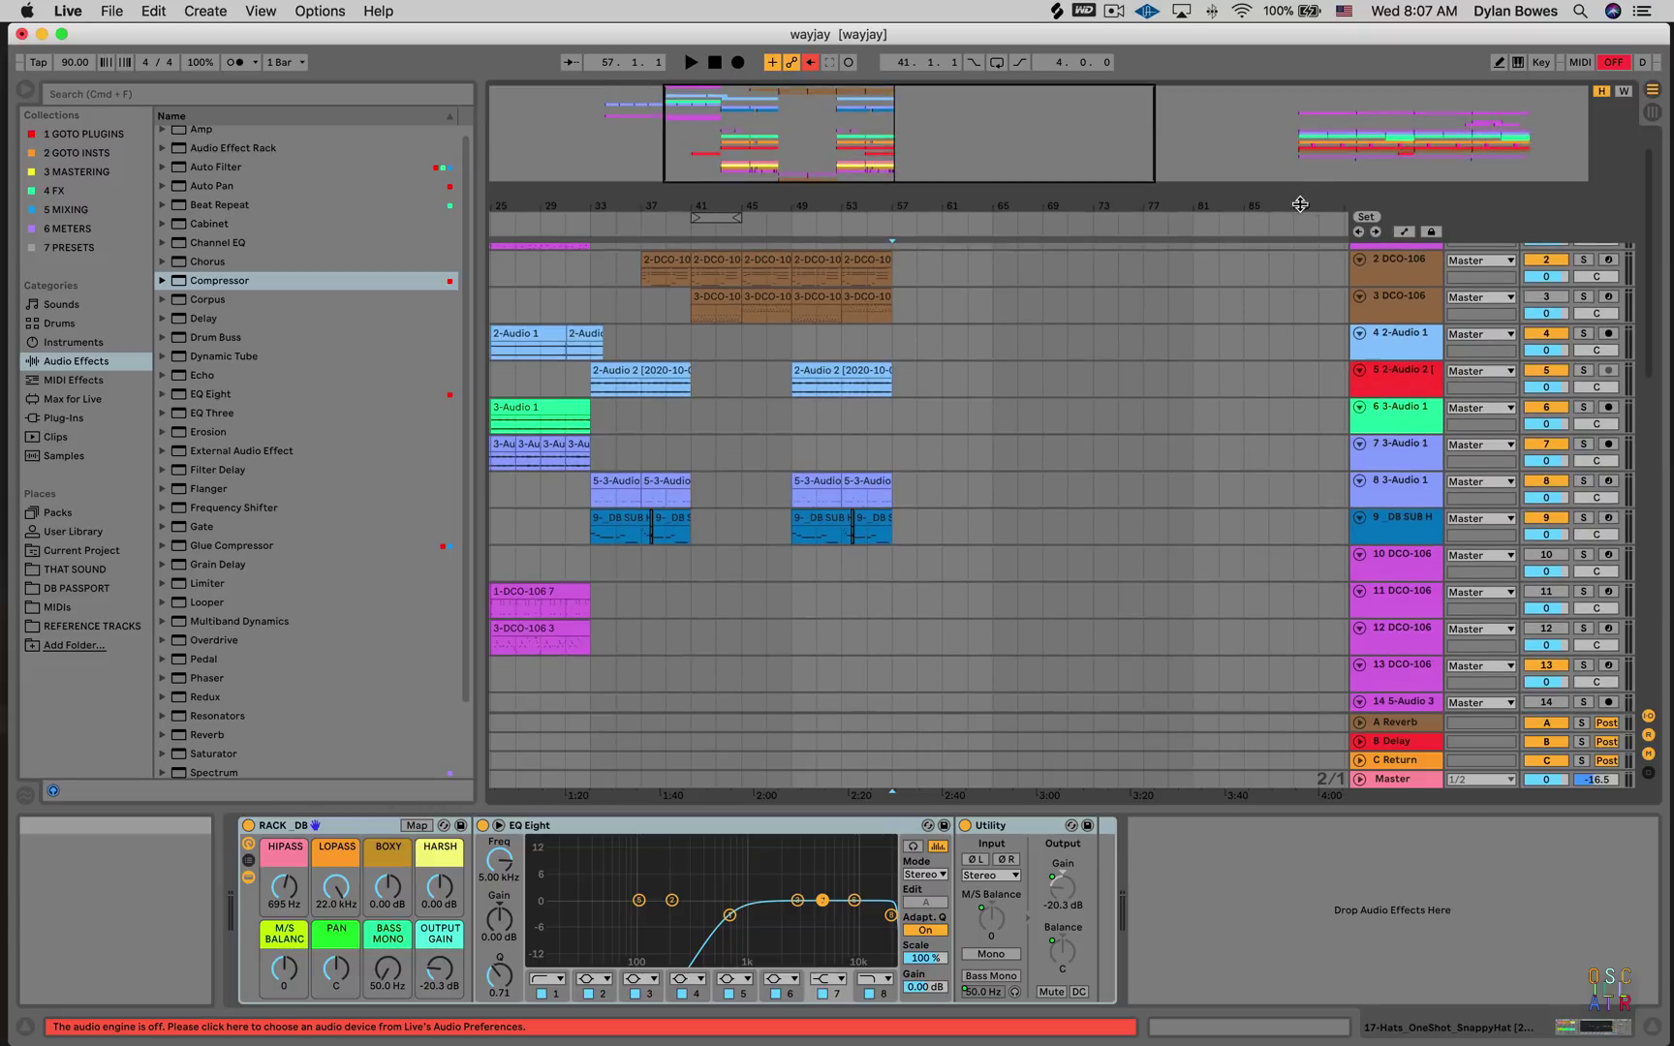
pyautogui.hscroll(-2, 775, 299)
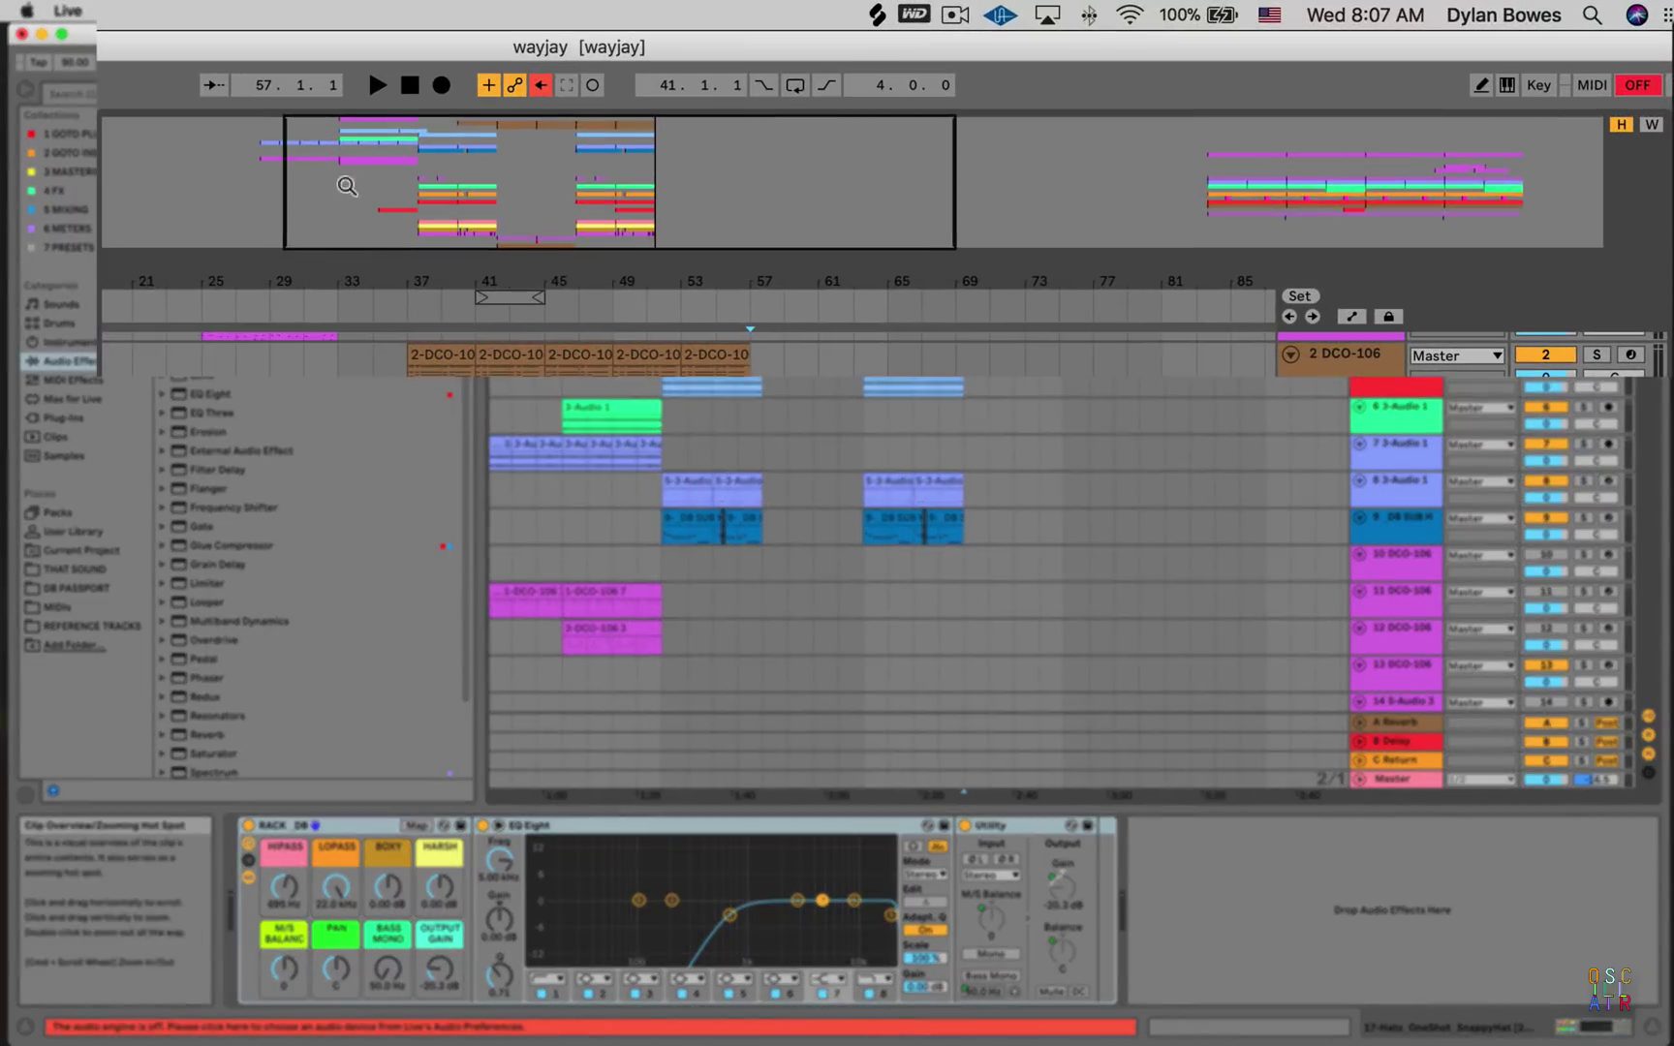
pyautogui.moveTo(644, 182); pyautogui.dragTo(1275, 181)
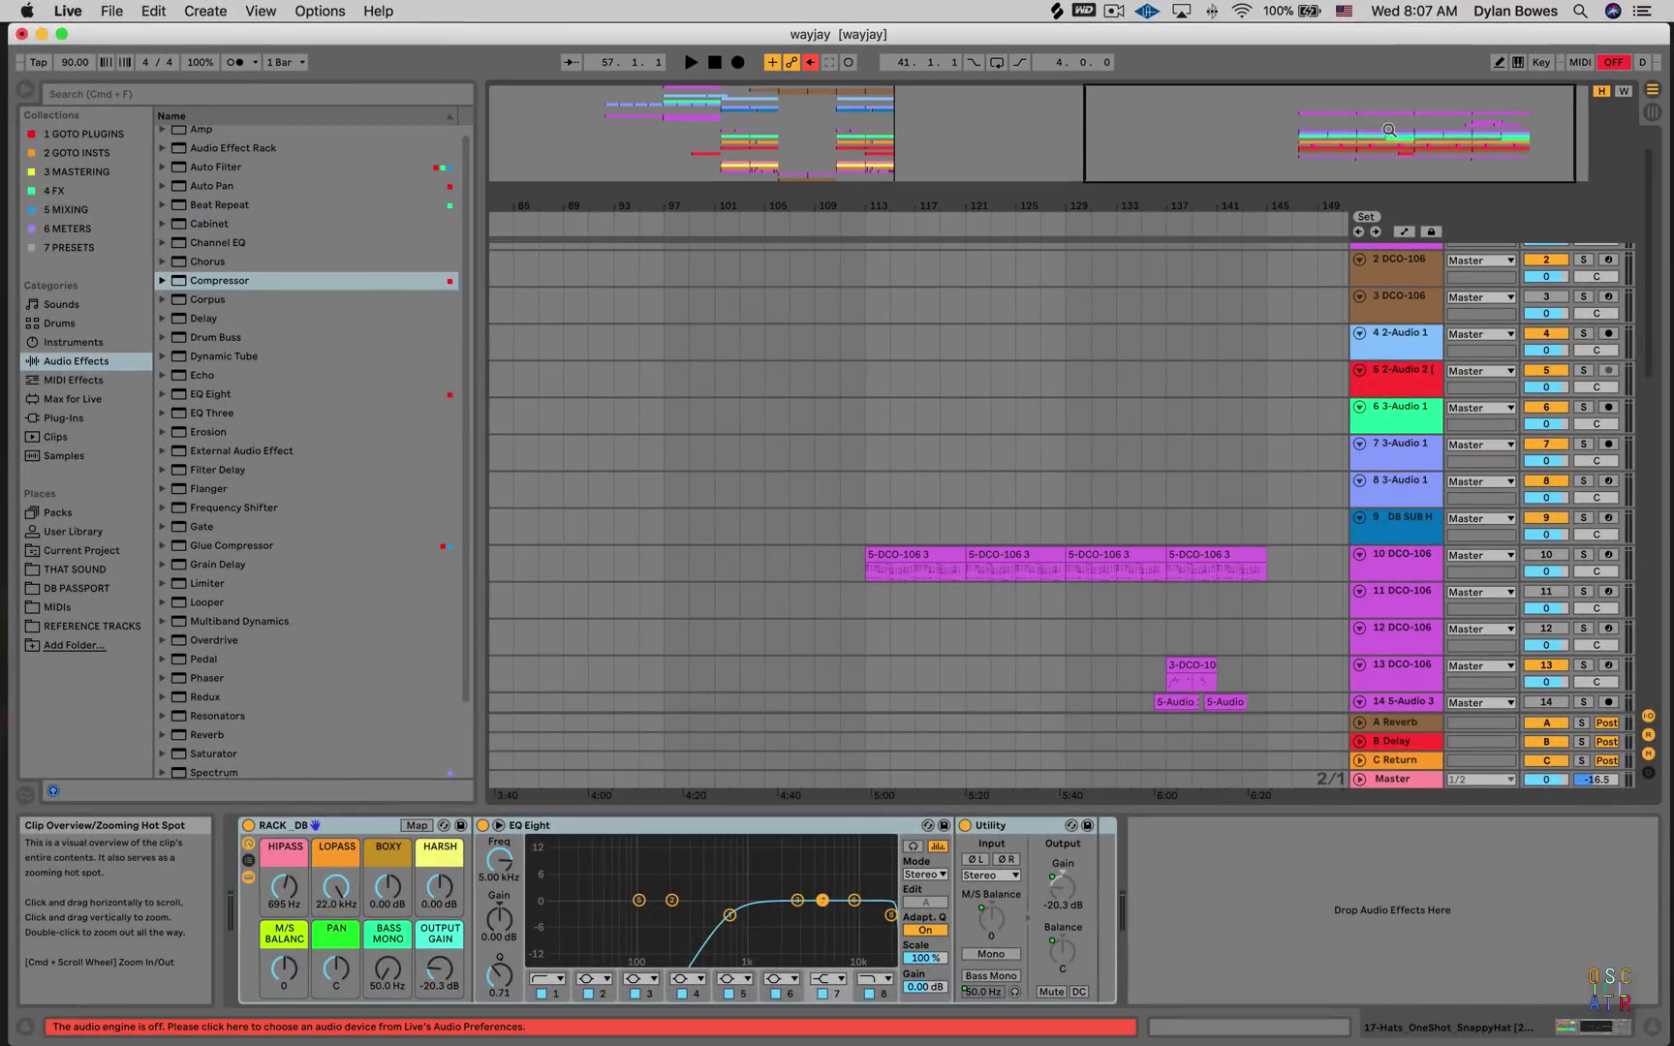
# Navigate back and forth via the Overview to reach the early CLAPS, MEDASIN and MURDA clips
pyautogui.moveTo(1390, 130); pyautogui.dragTo(1182, 128)
pyautogui.moveTo(780, 131); pyautogui.dragTo(794, 131)
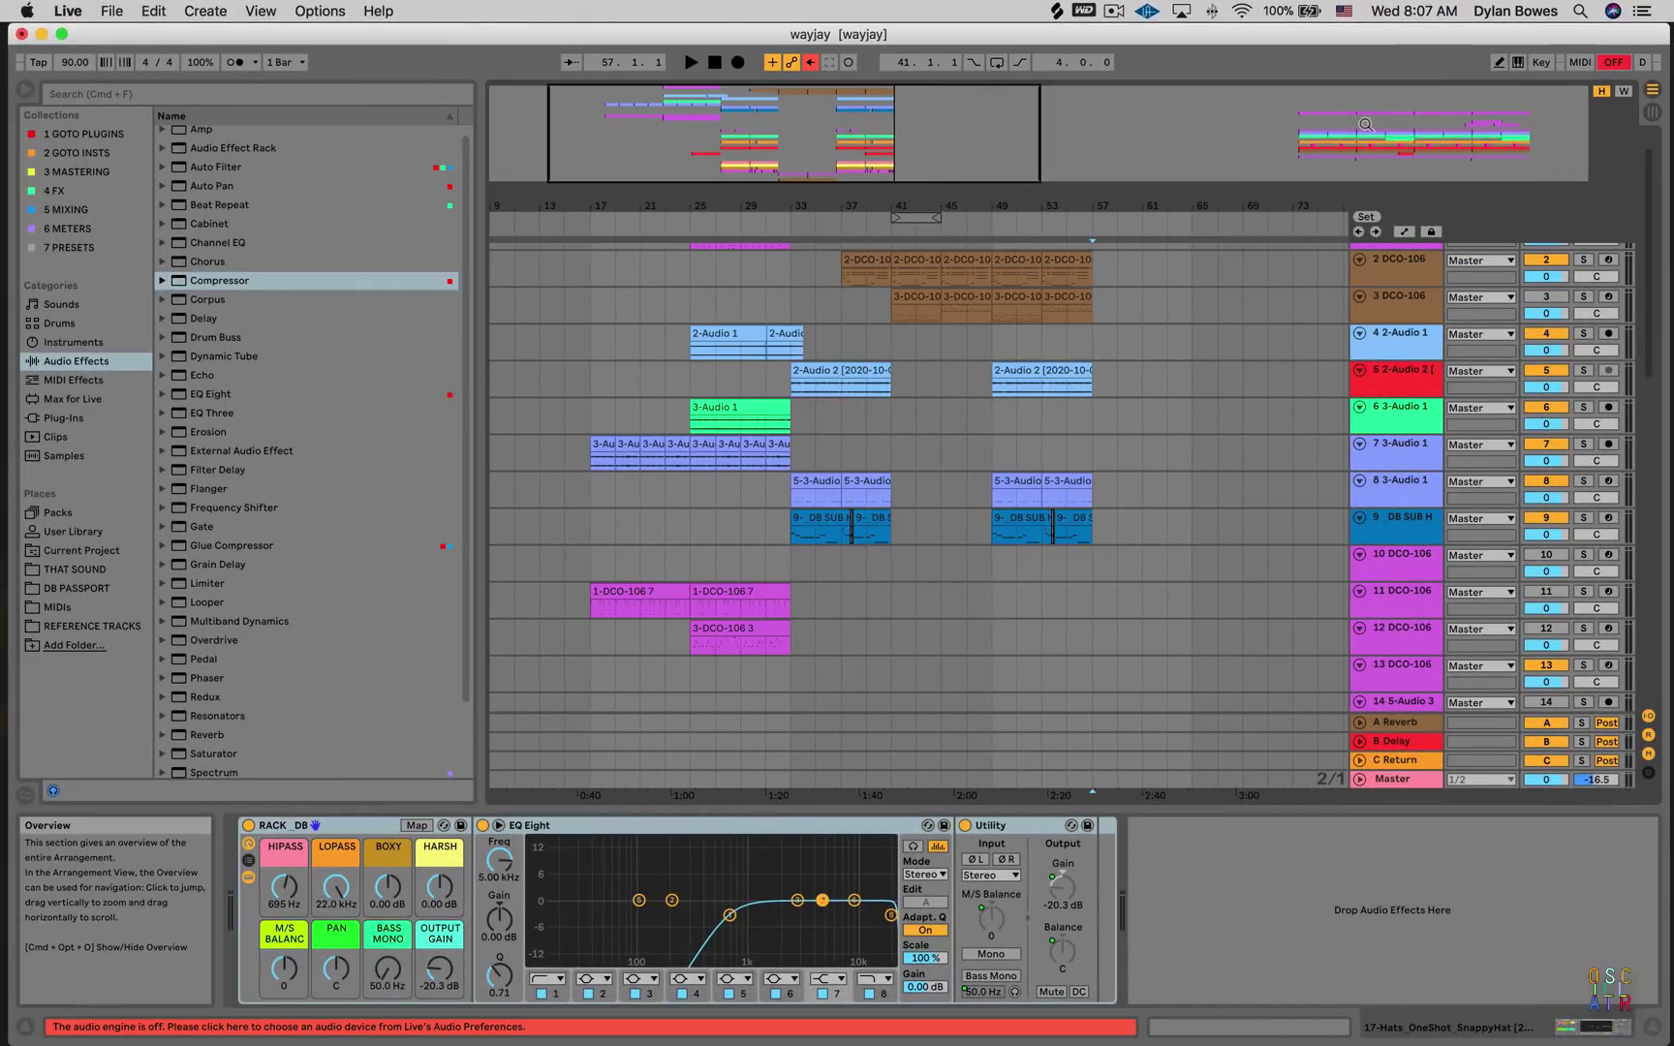
pyautogui.click(1366, 125)
pyautogui.click(794, 127)
pyautogui.click(755, 124)
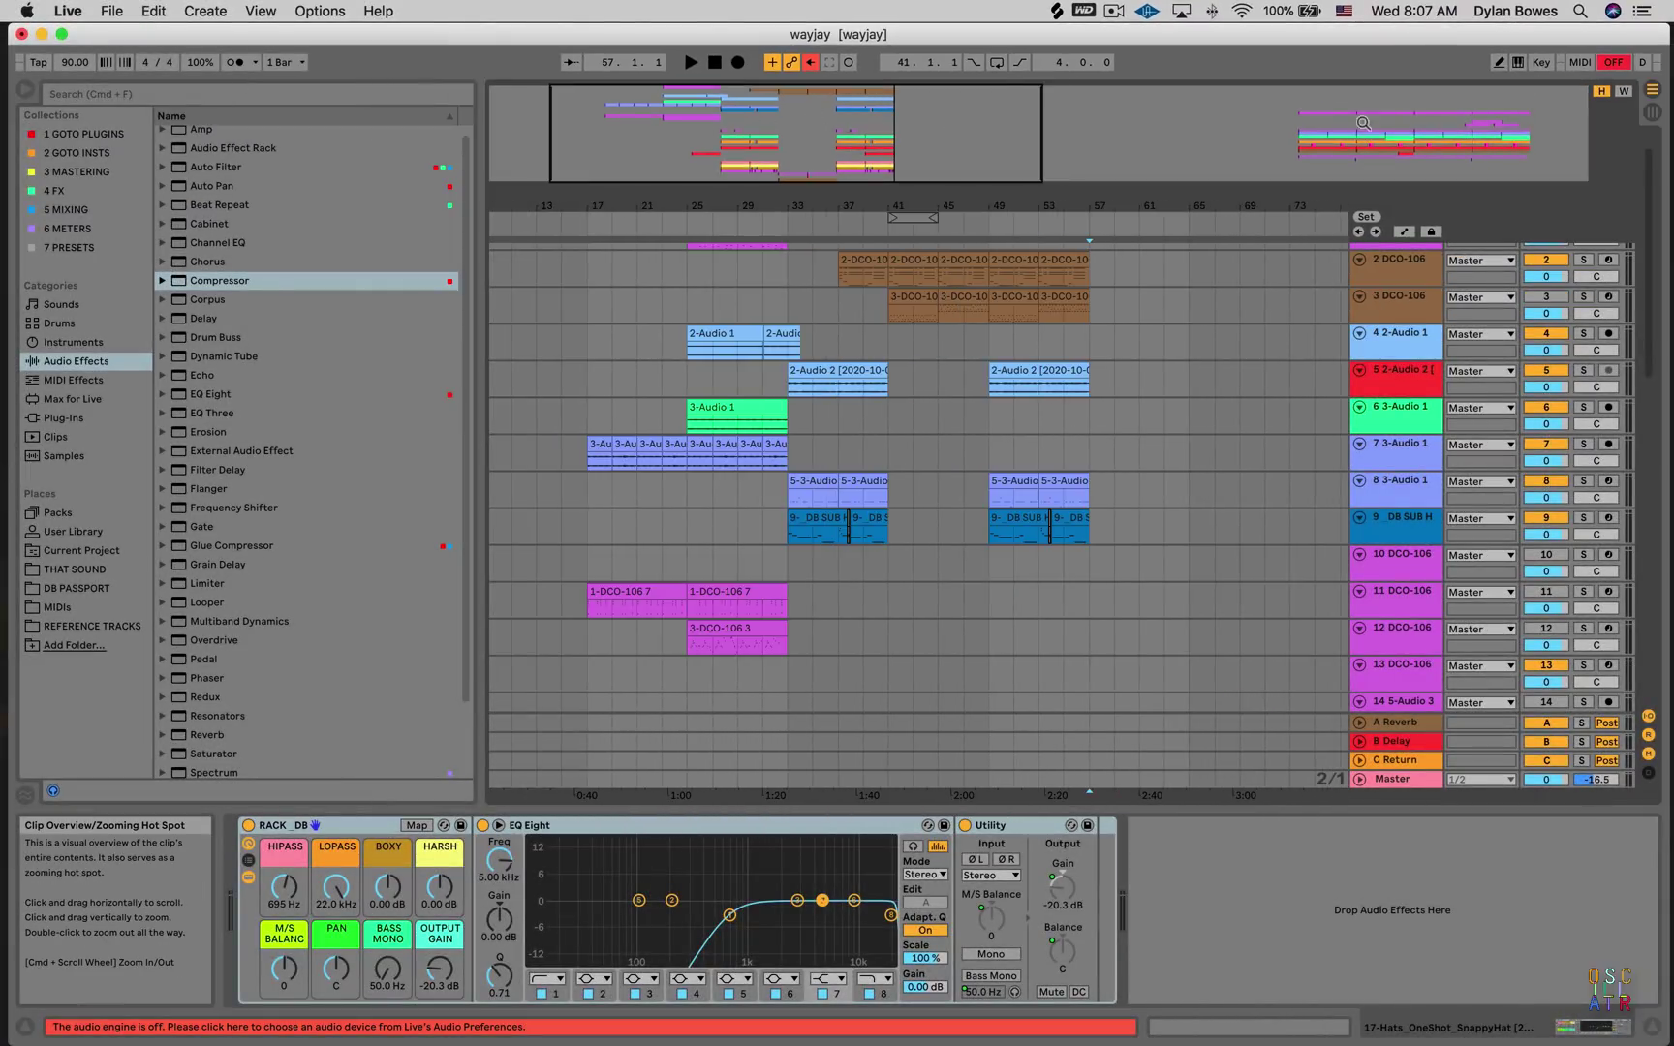
pyautogui.click(1363, 123)
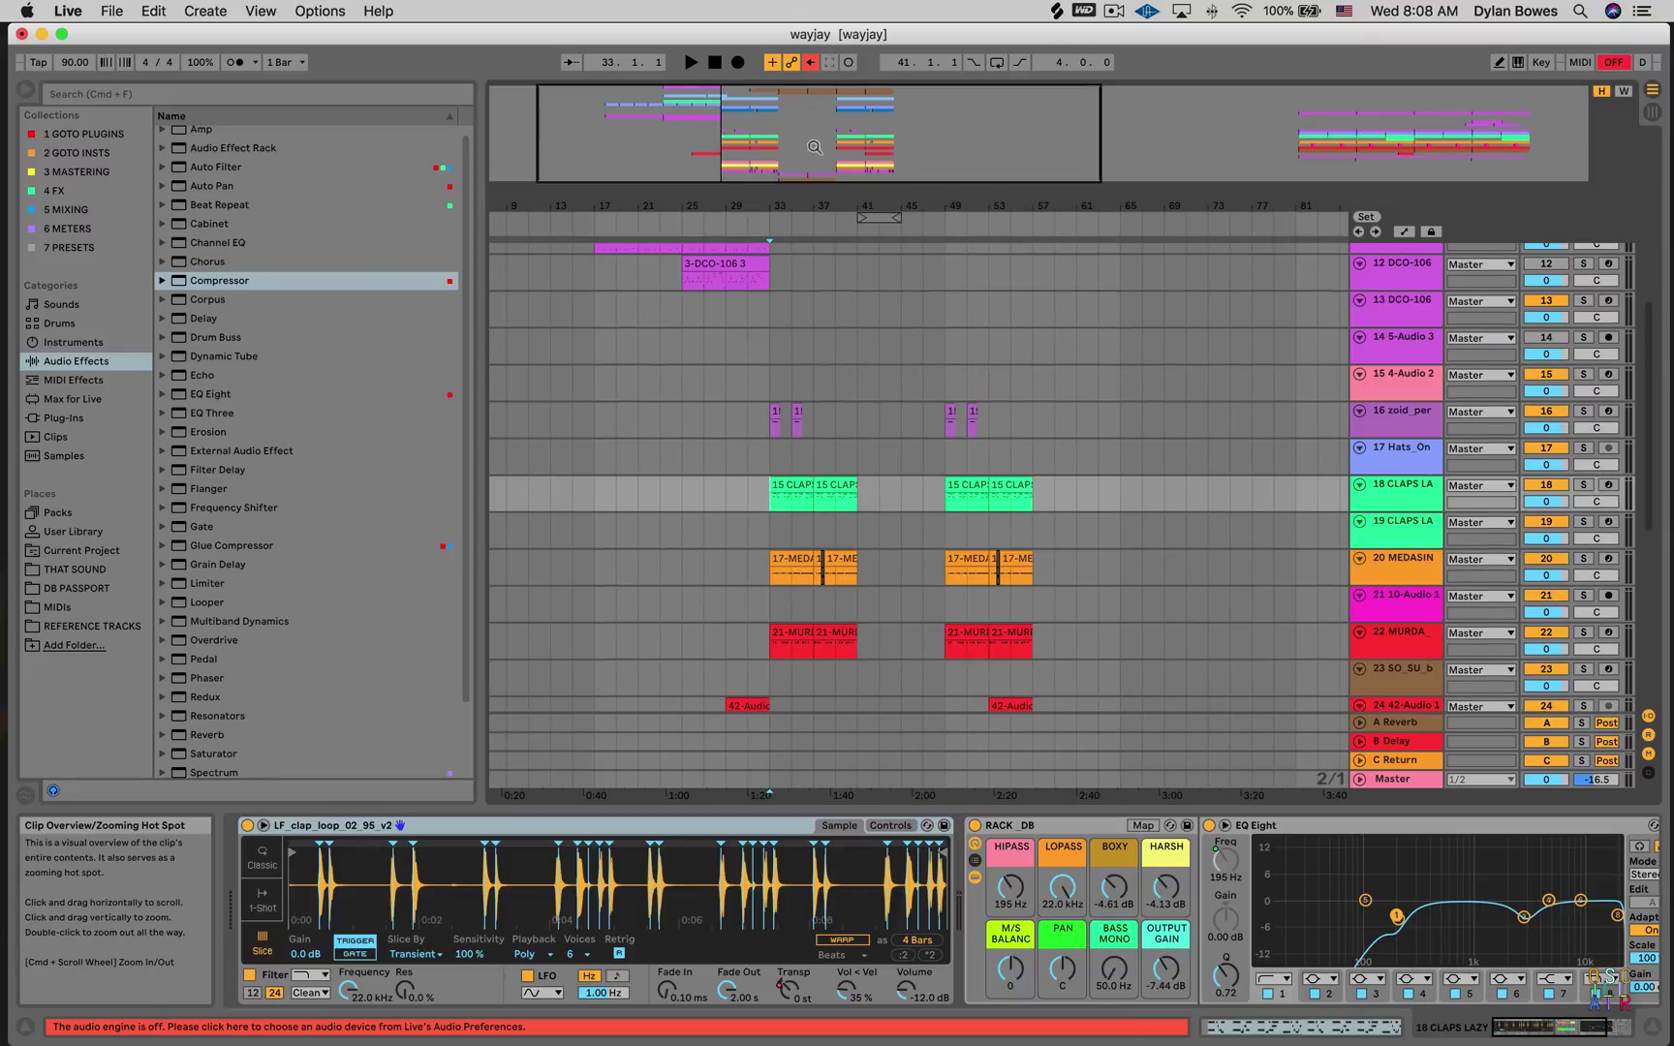
pyautogui.scroll(-5, 798, 463)
pyautogui.scroll(8, 798, 463)
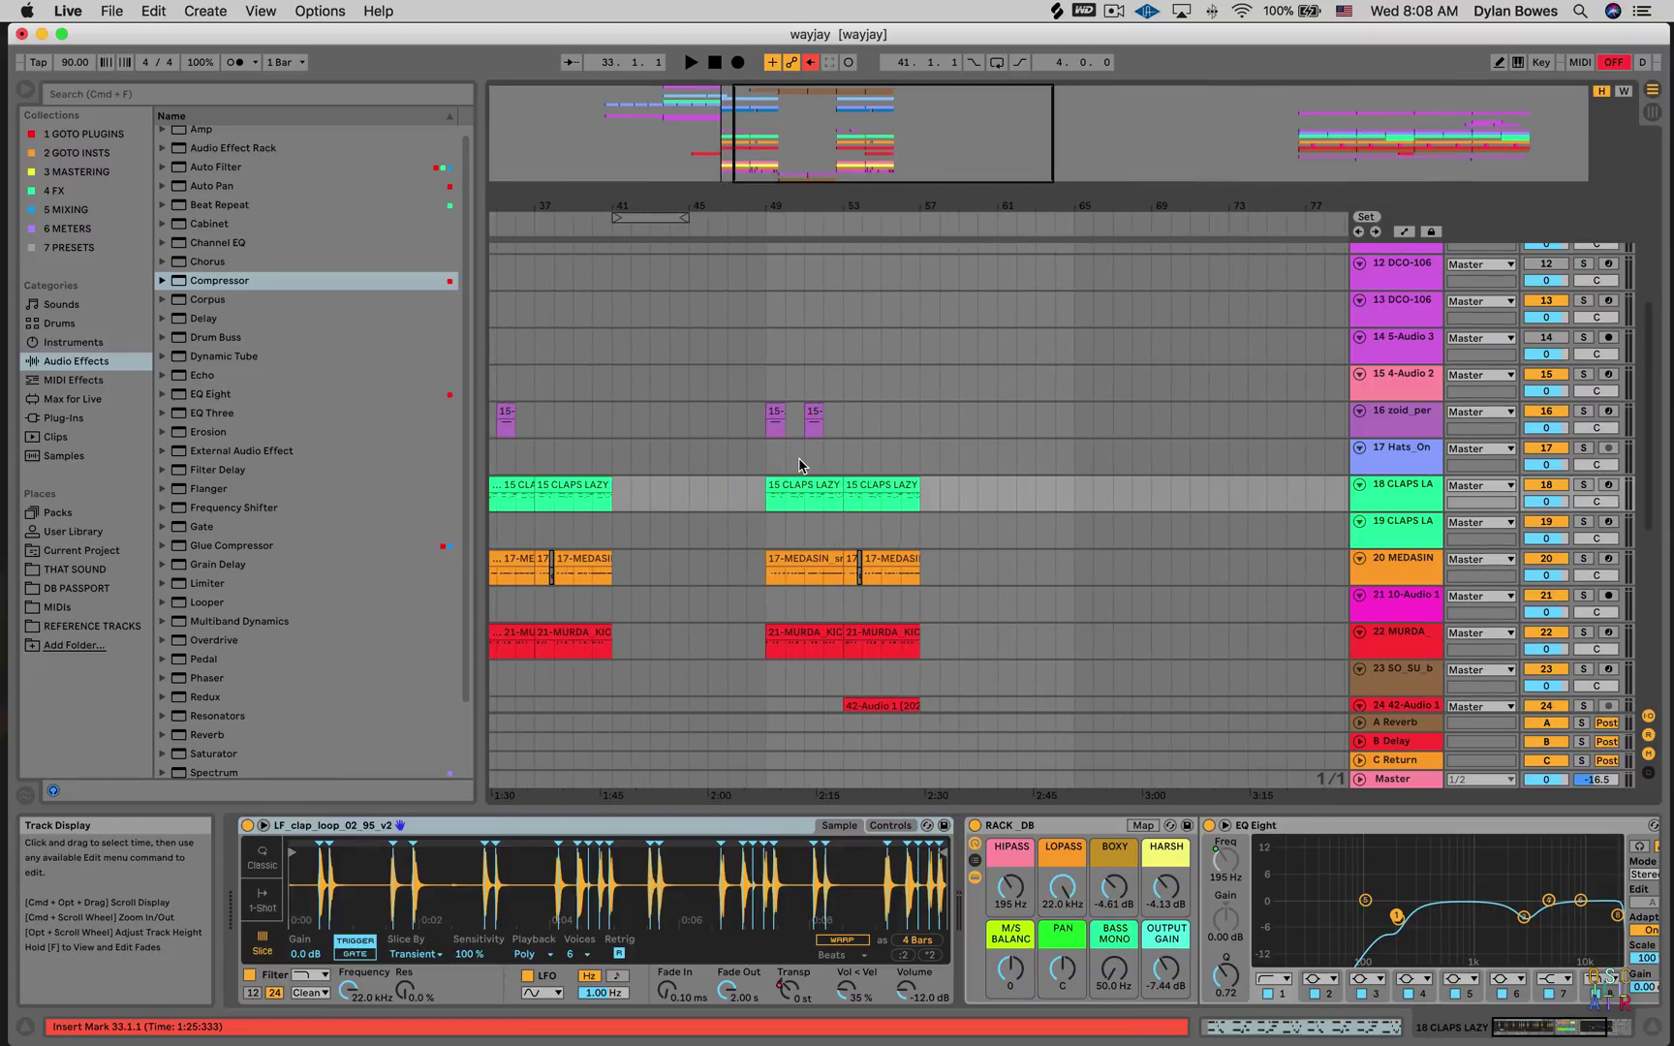
pyautogui.scroll(6, 726, 484)
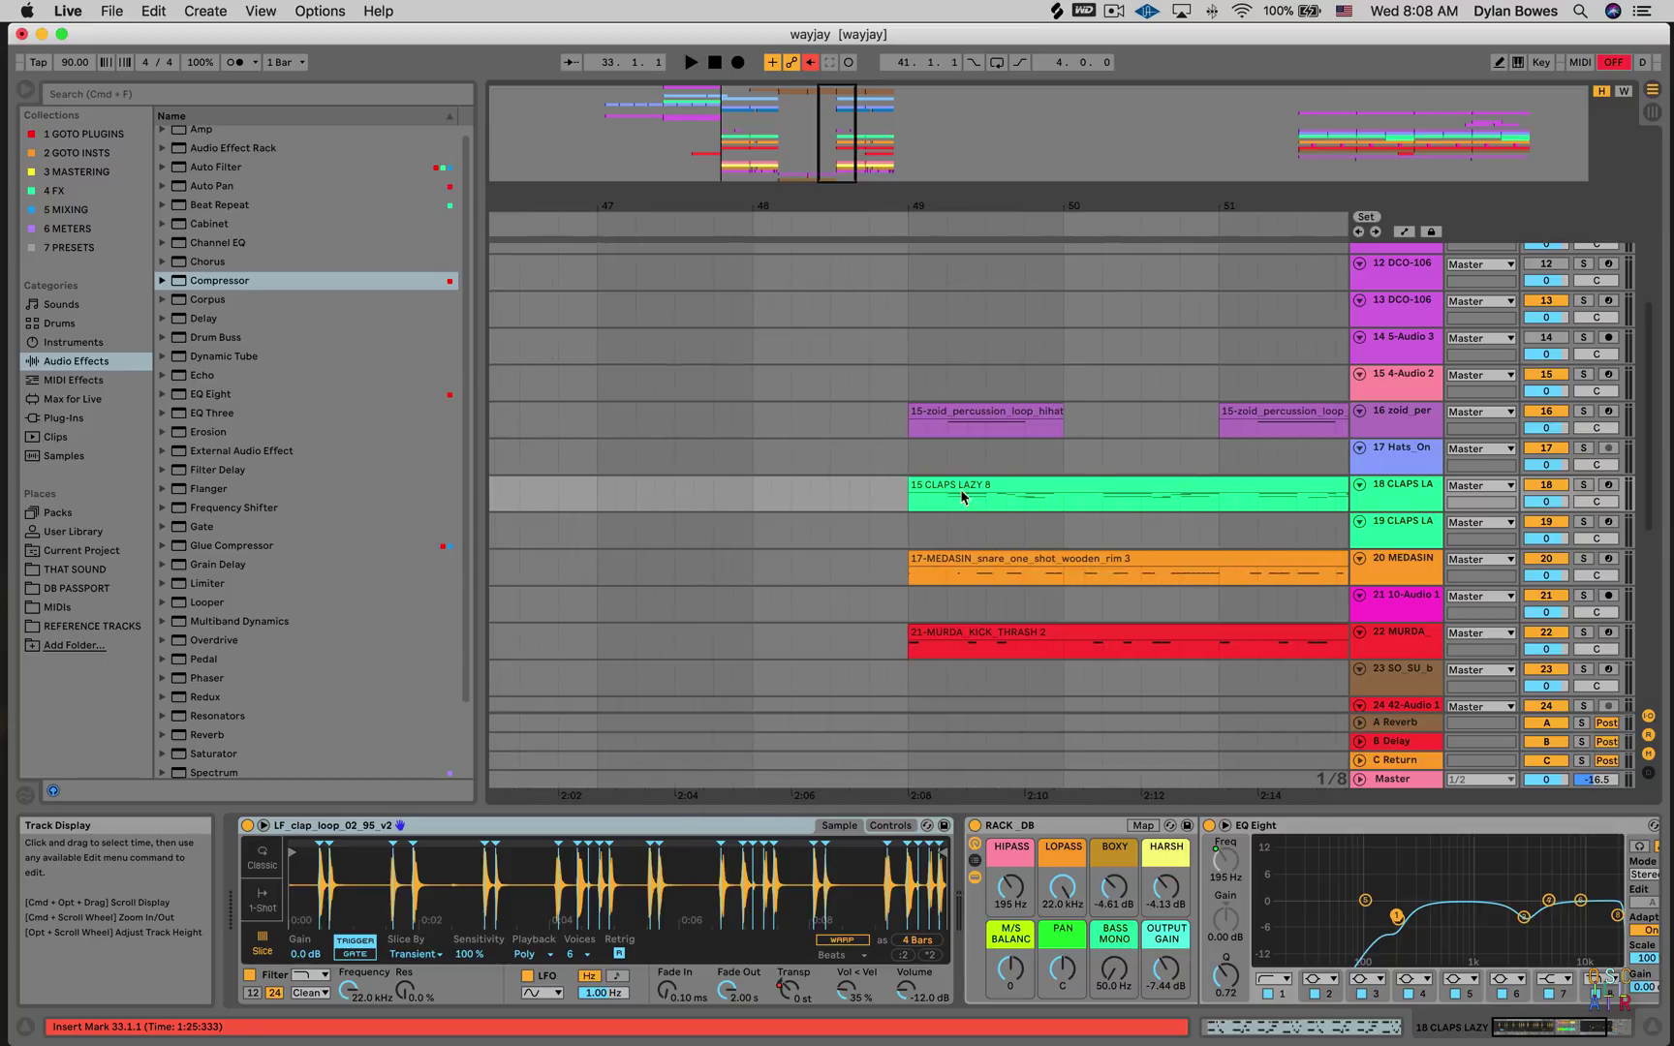
pyautogui.moveTo(836, 114); pyautogui.dragTo(853, 113)
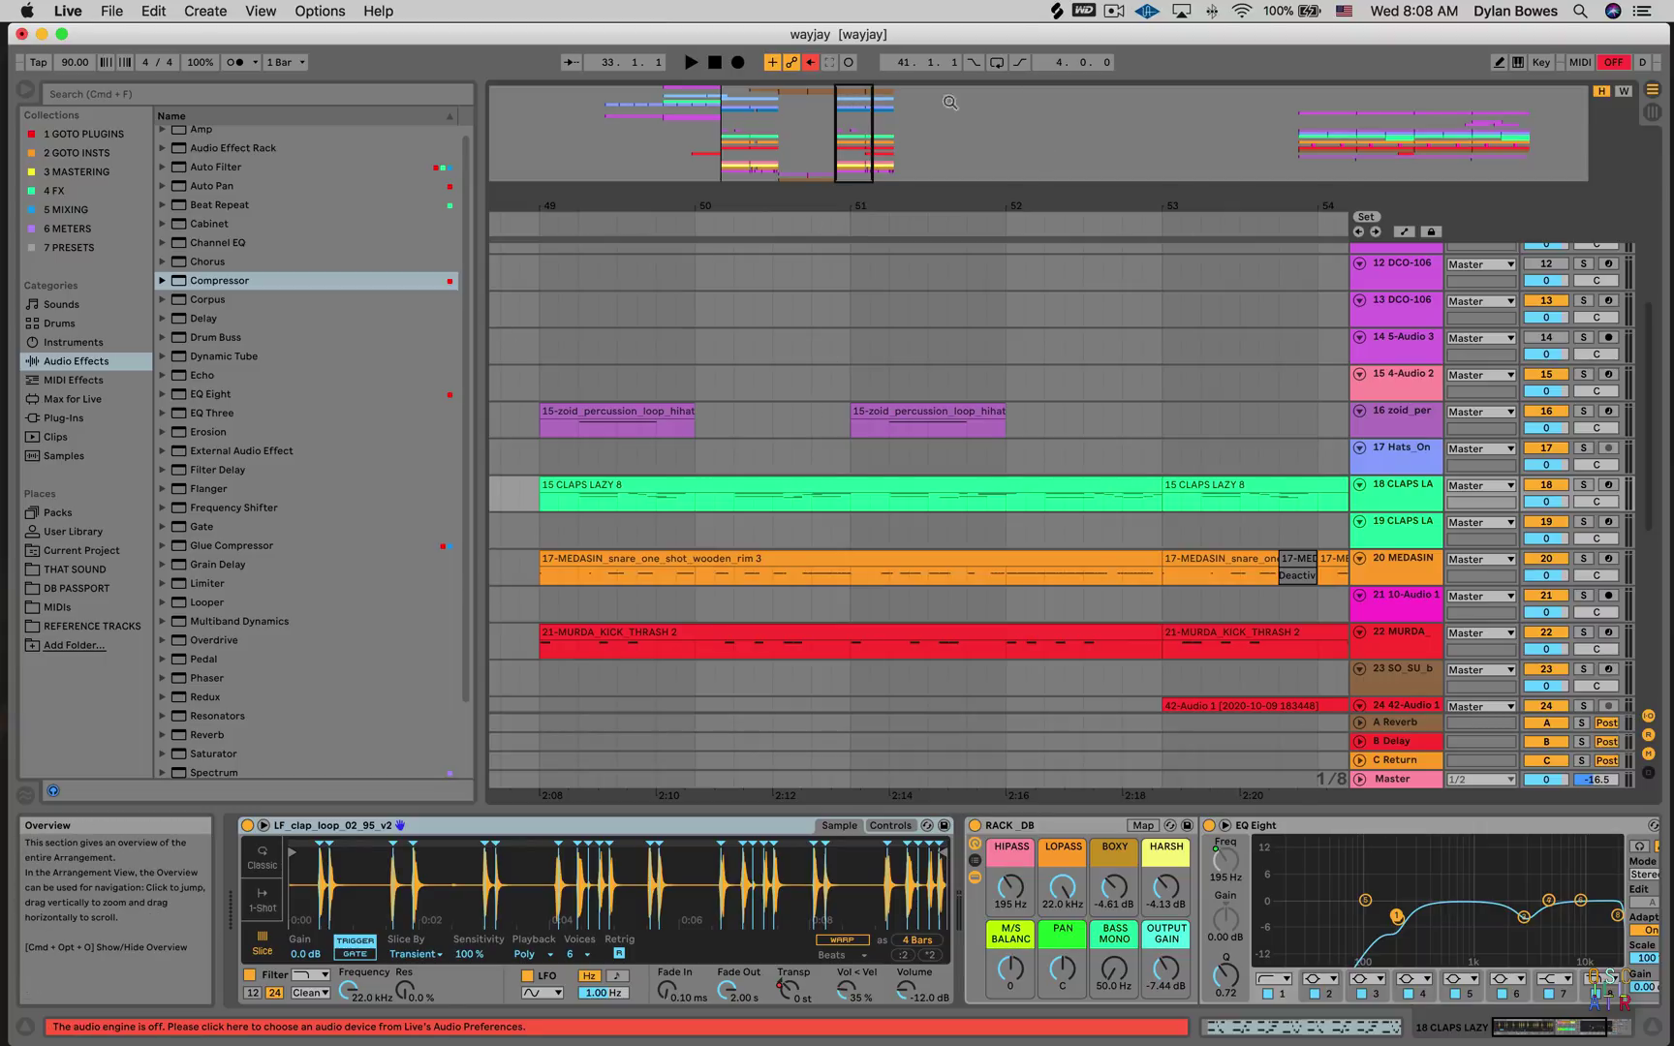
pyautogui.click(1318, 135)
pyautogui.click(1445, 135)
pyautogui.moveTo(762, 121); pyautogui.dragTo(1007, 700)
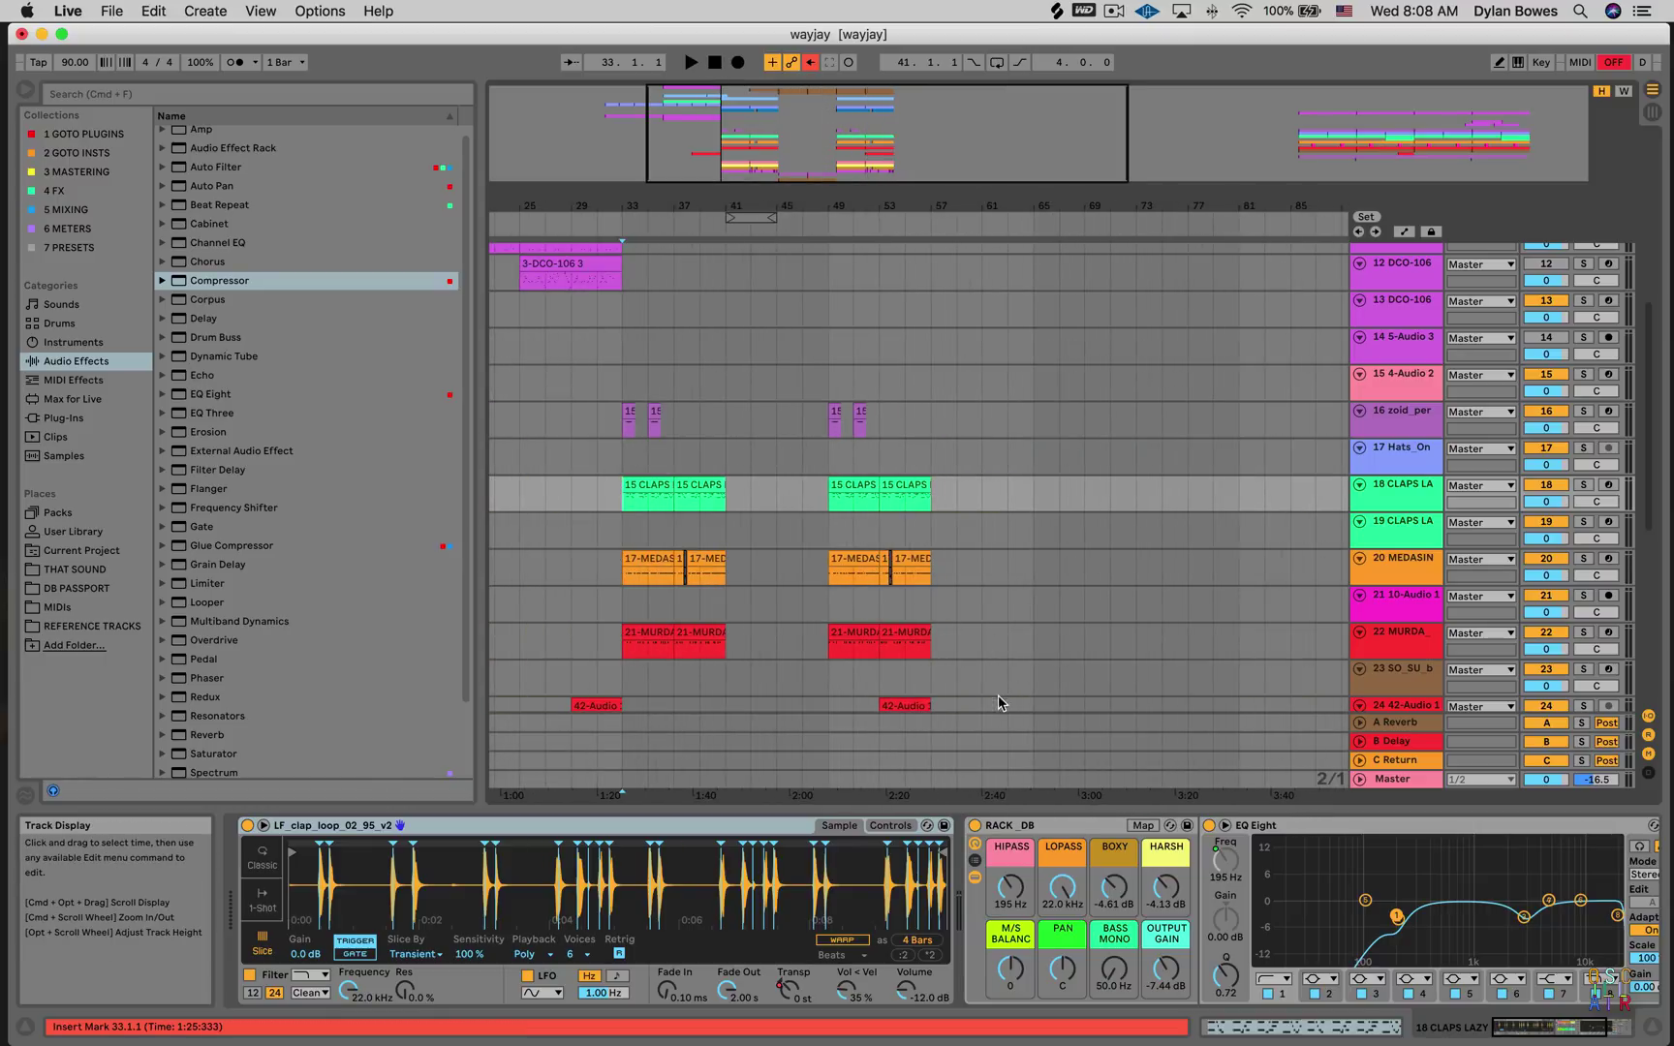
# Set the insert point at bar 67 on track 21 and zoom out to the whole song
pyautogui.scroll(1, 1045, 685)
pyautogui.click(1059, 622)
pyautogui.scroll(10, 1024, 560)
pyautogui.scroll(-15, 1020, 564)
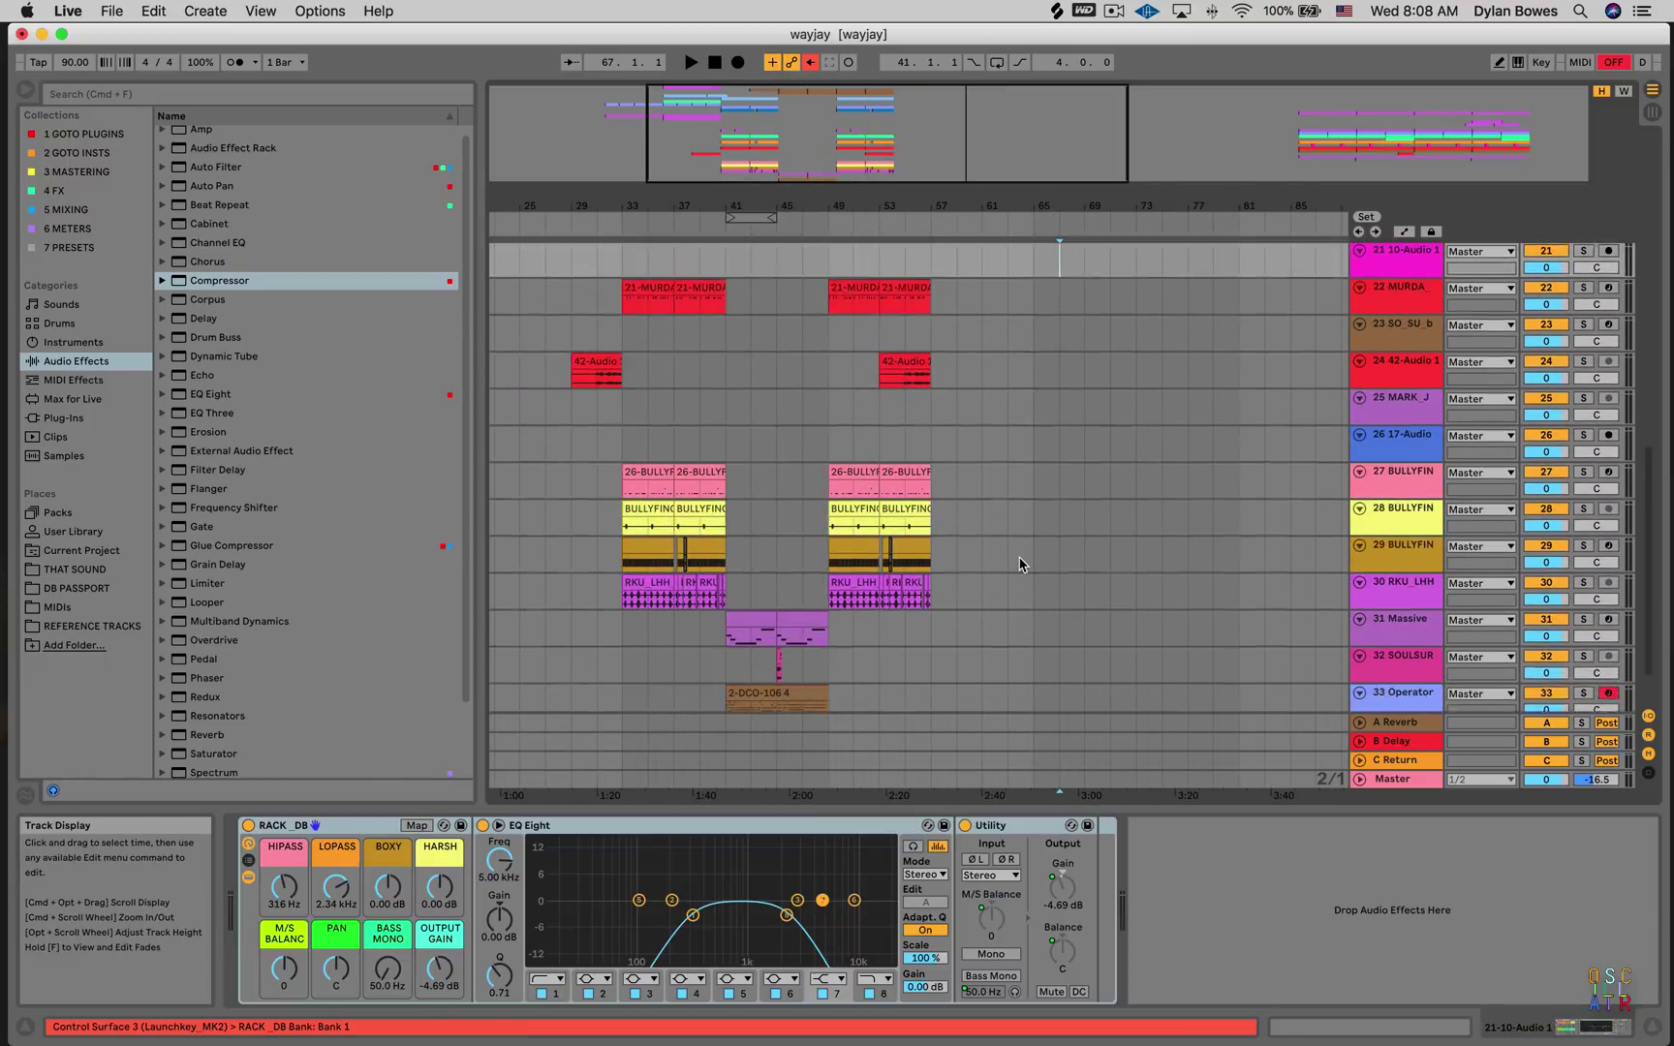
pyautogui.scroll(7, 1019, 564)
pyautogui.hscroll(3, 1025, 563)
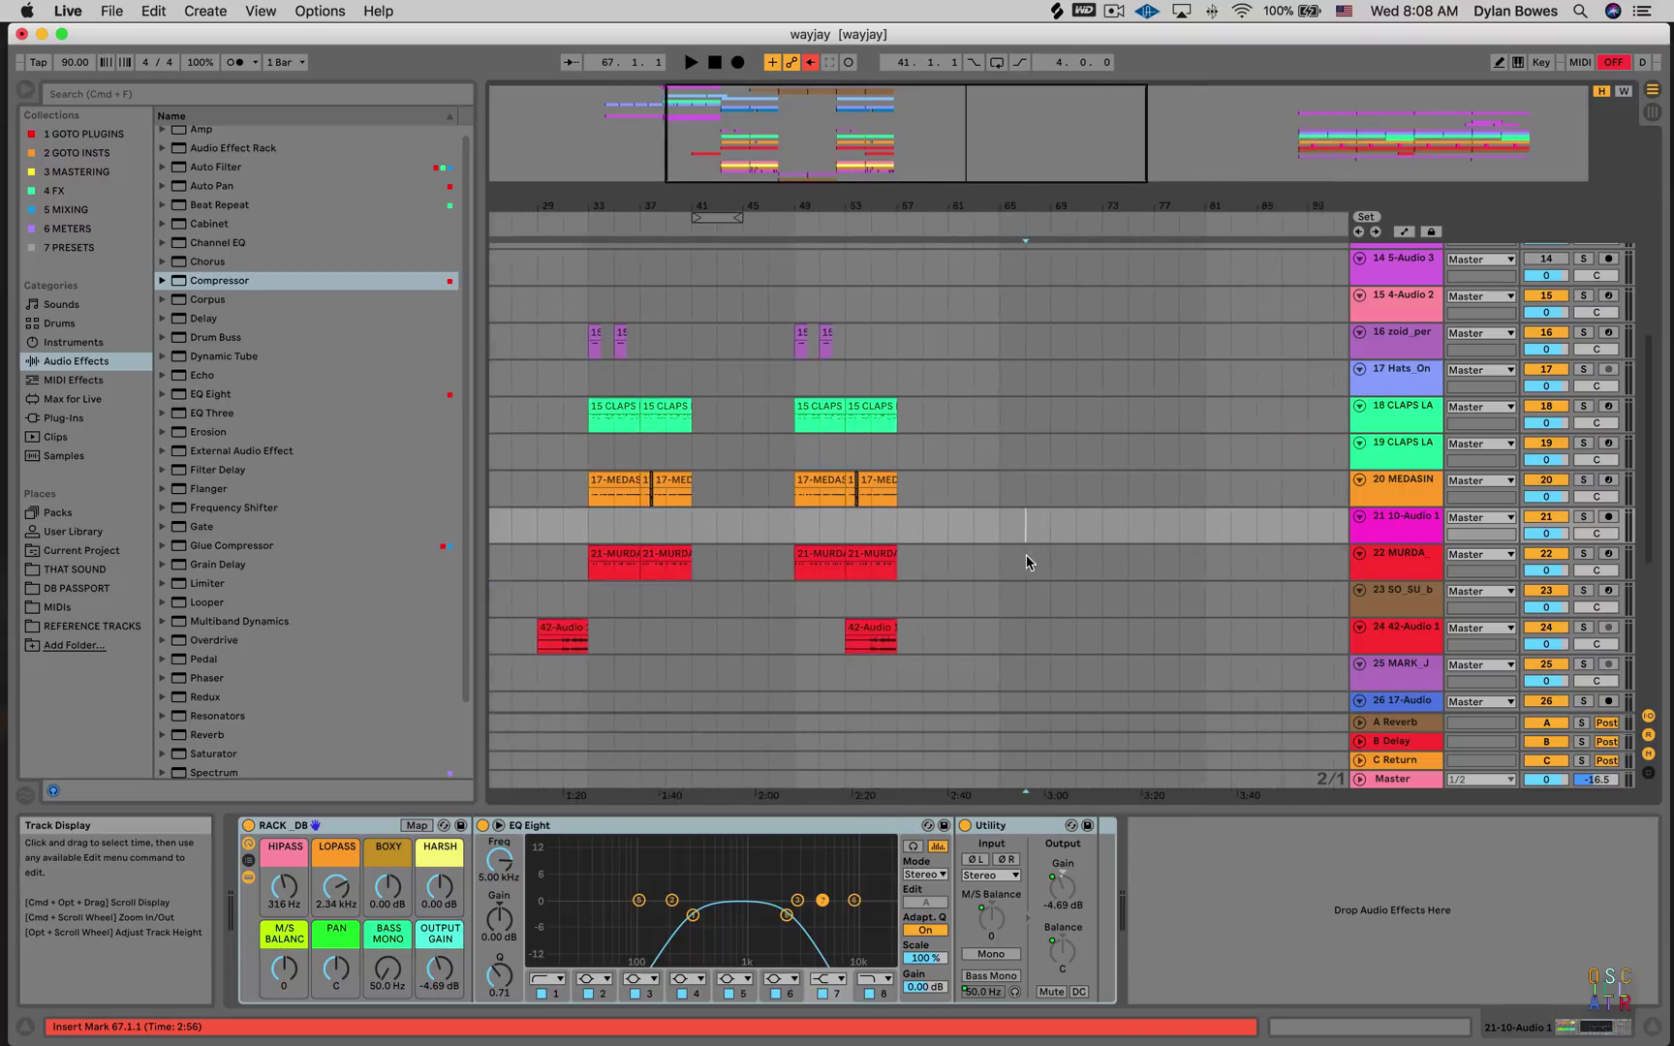
pyautogui.hscroll(5, 1029, 561)
# Enlarge the 10-Audio 1 track lane so it is tall
pyautogui.scroll(10, 939, 569)
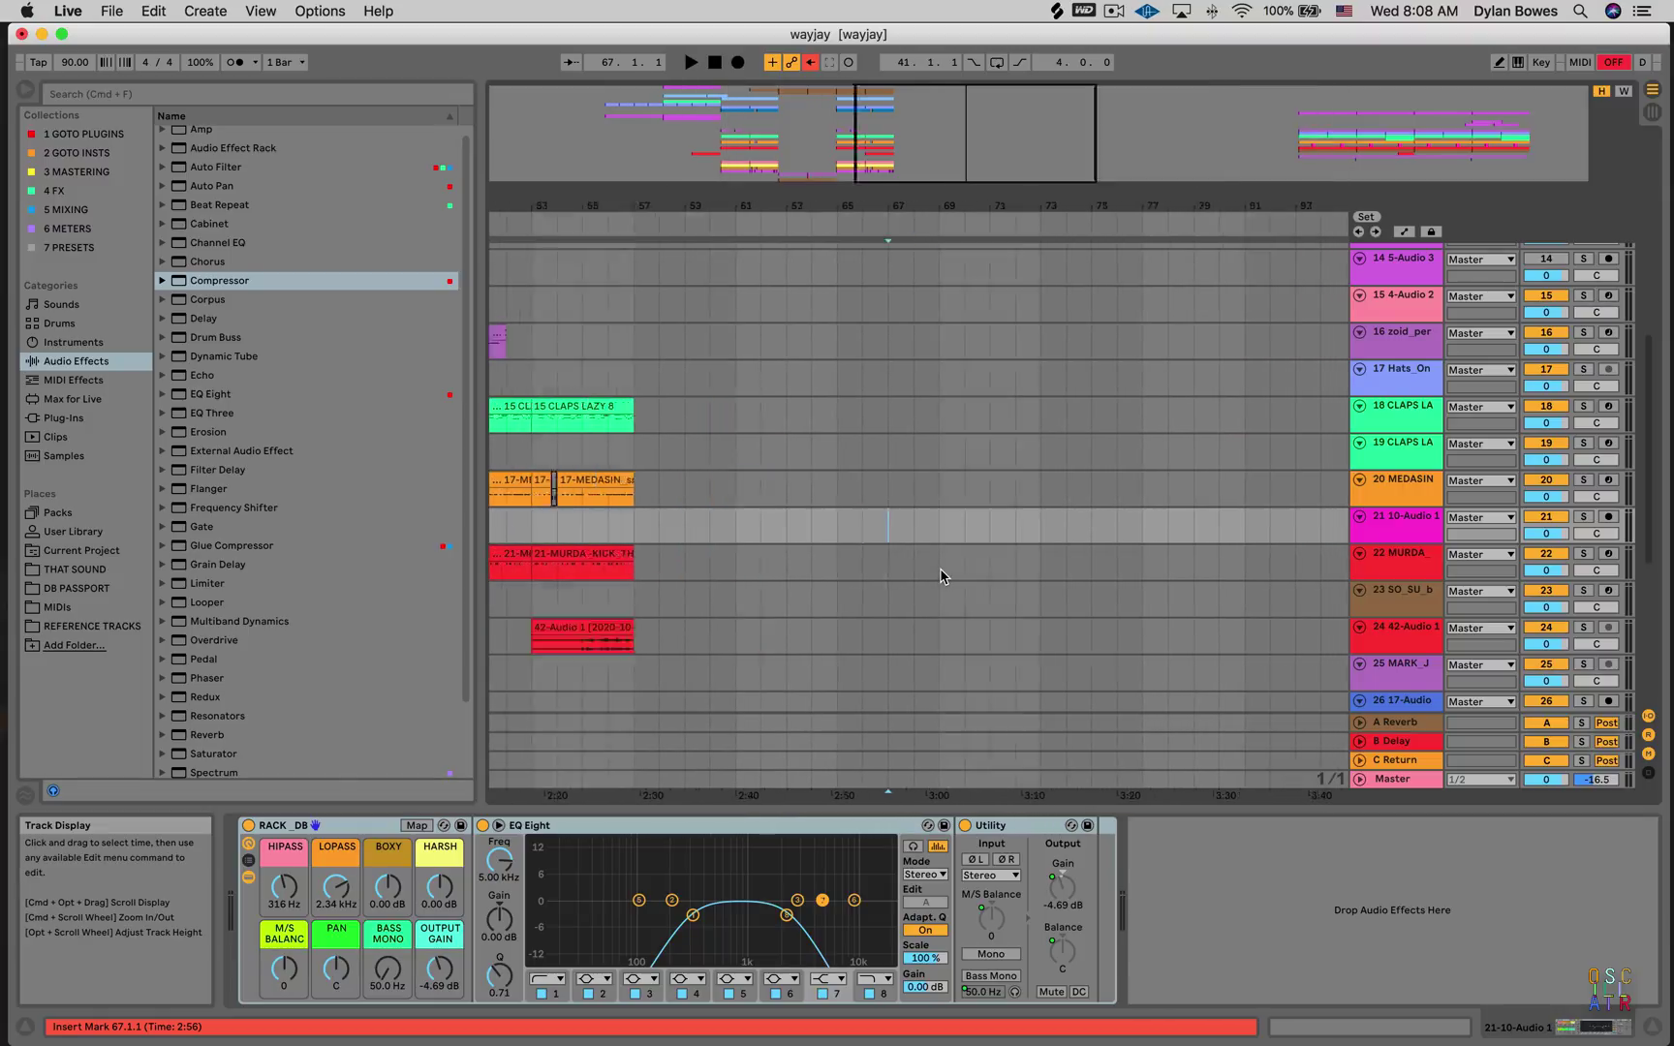
pyautogui.scroll(-13, 933, 537)
pyautogui.scroll(5, 934, 544)
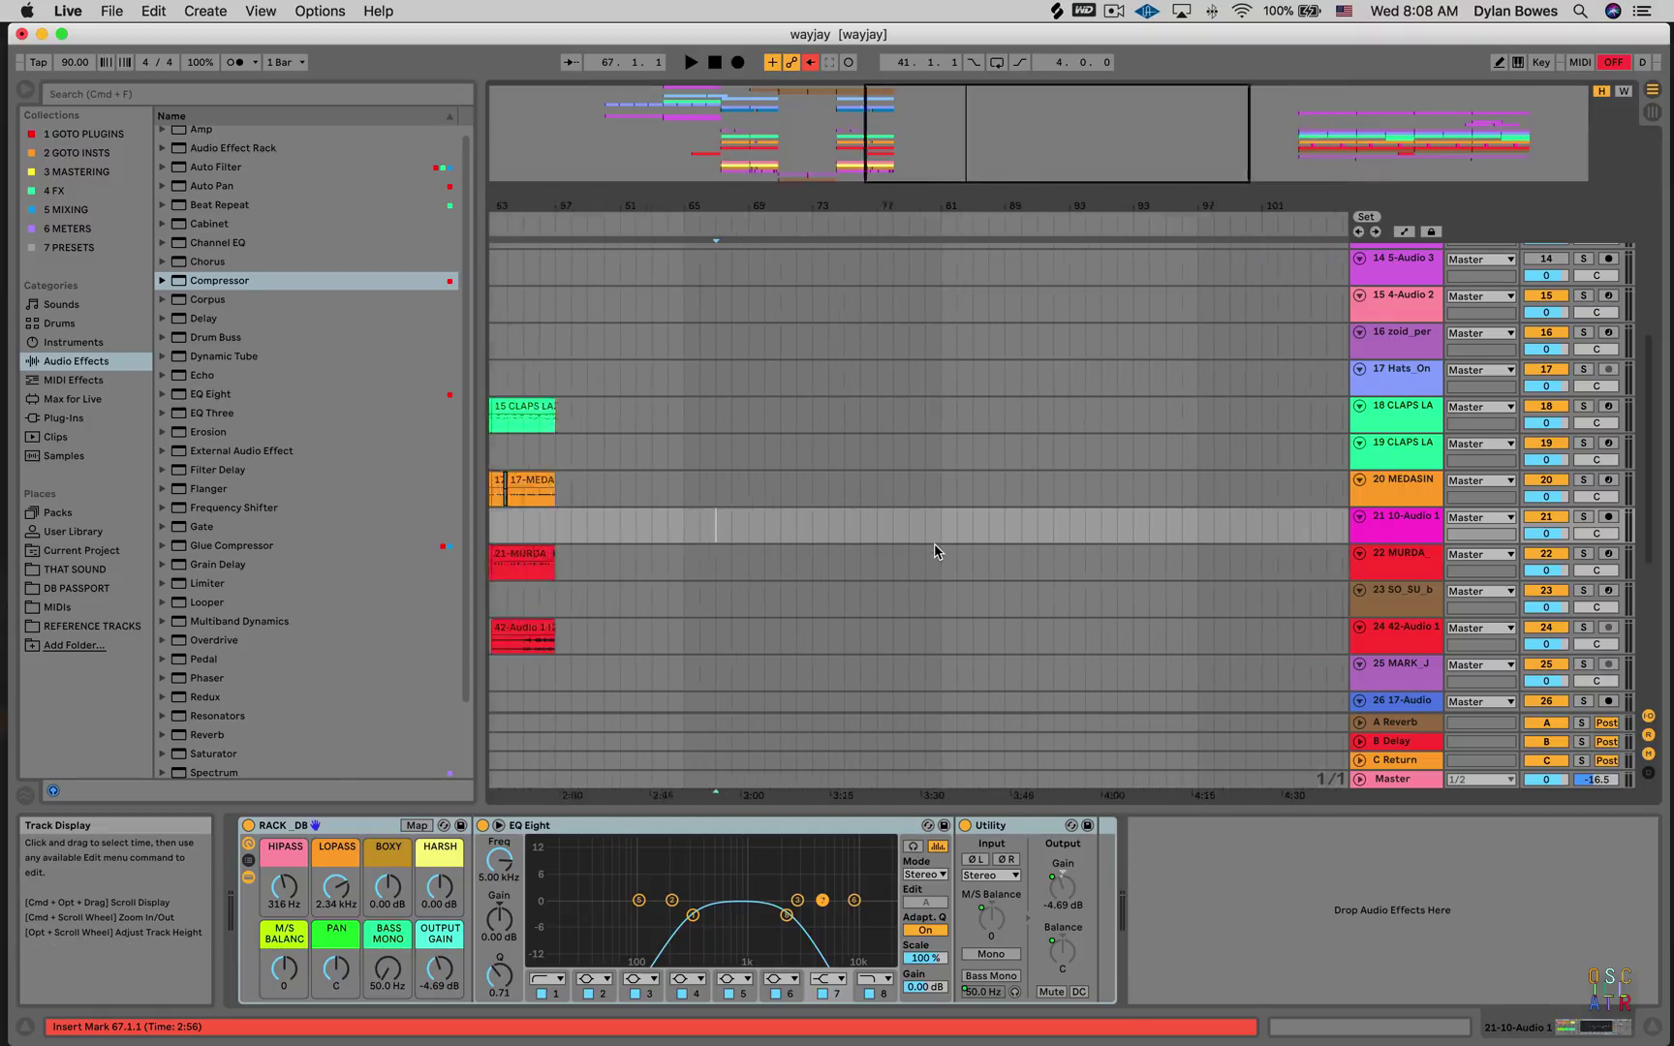
pyautogui.scroll(-5, 934, 544)
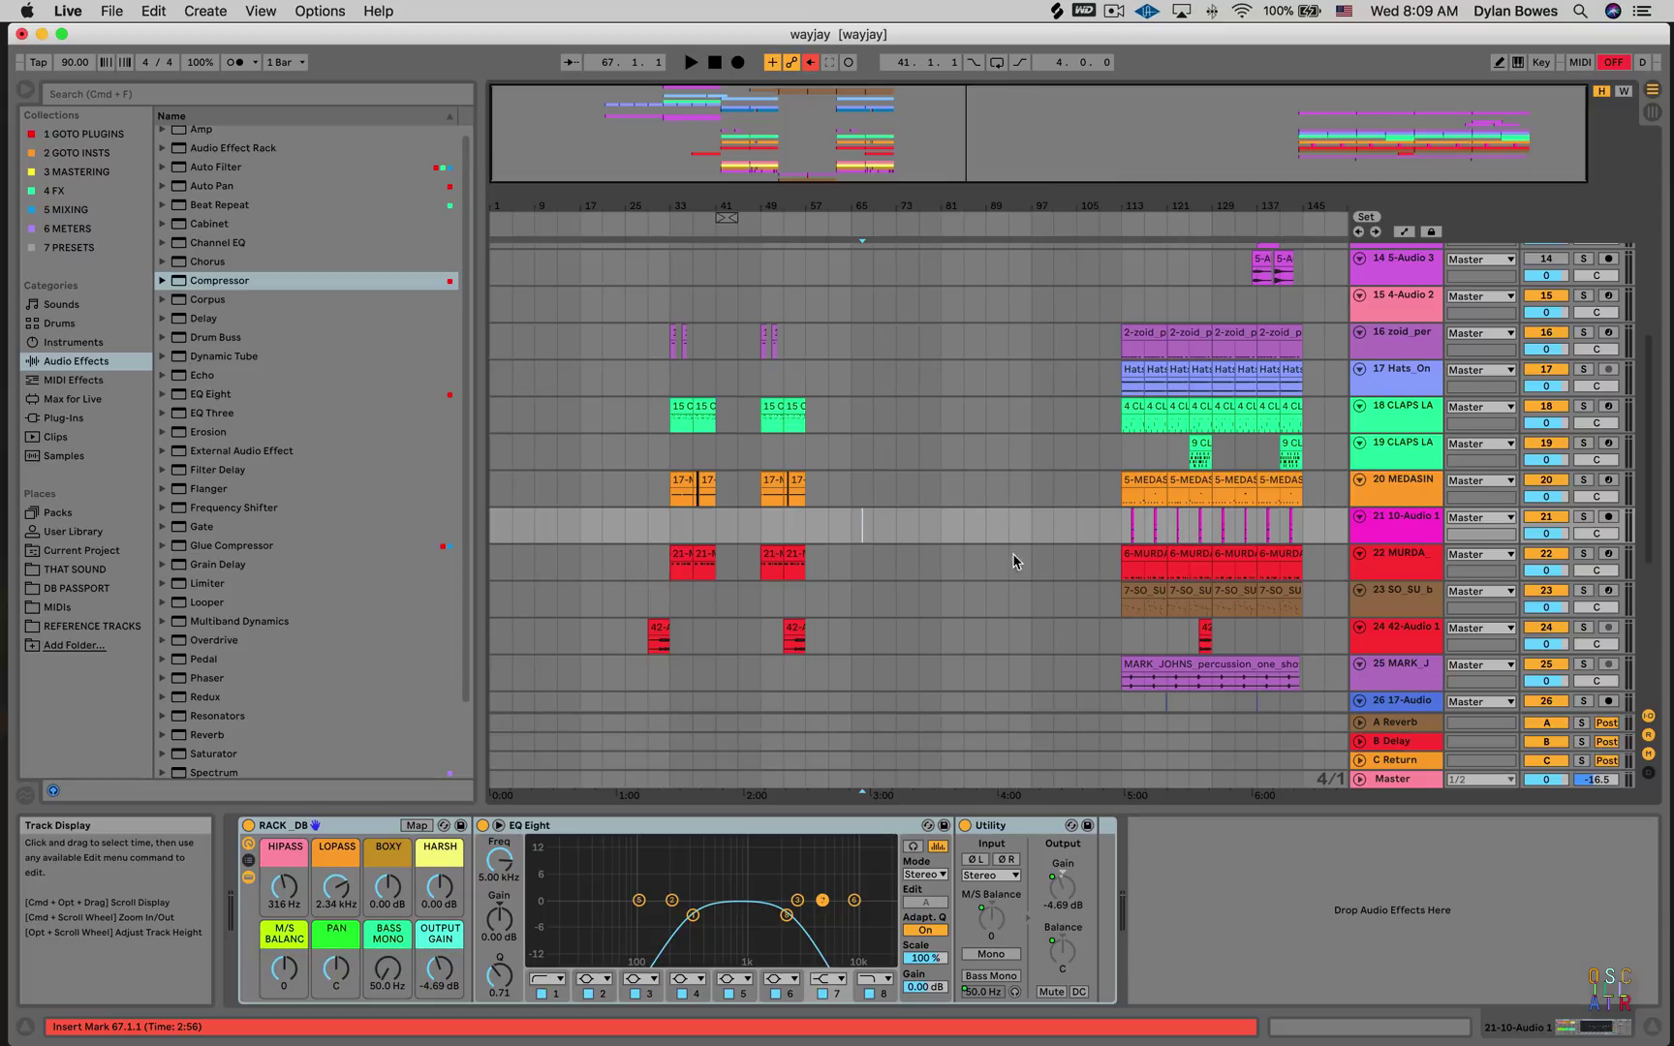
pyautogui.scroll(-2, 947, 531)
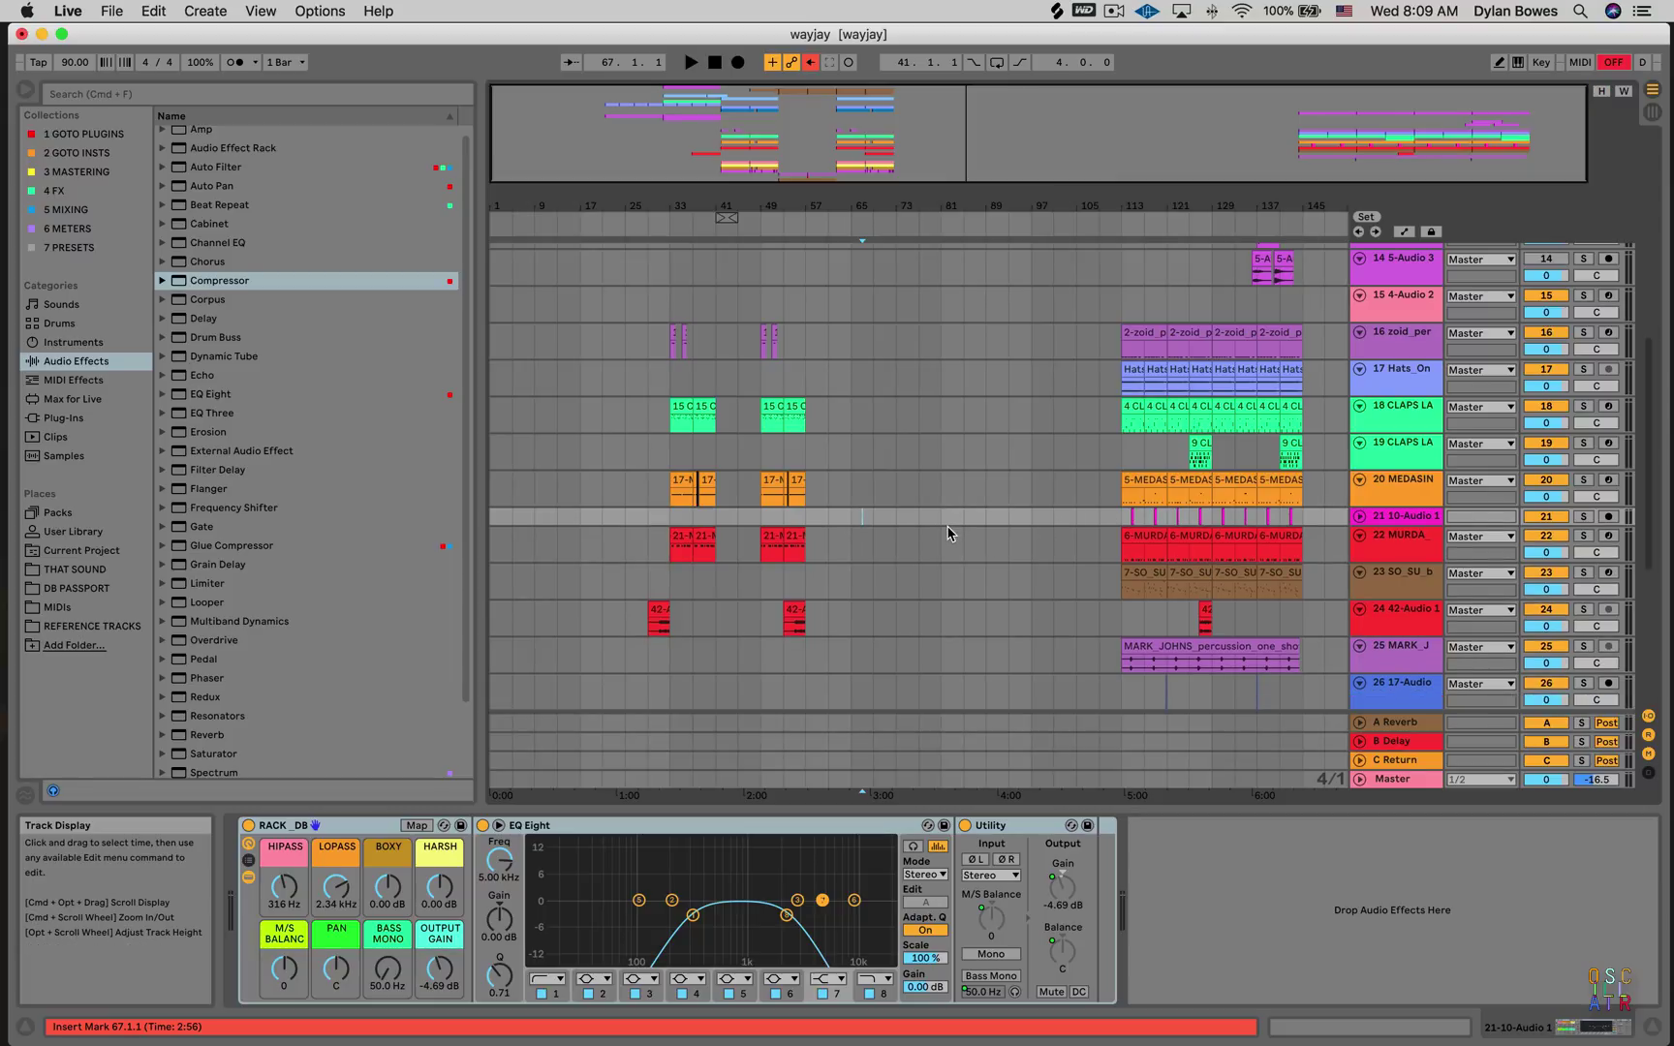
pyautogui.scroll(4, 944, 528)
pyautogui.scroll(-1, 939, 530)
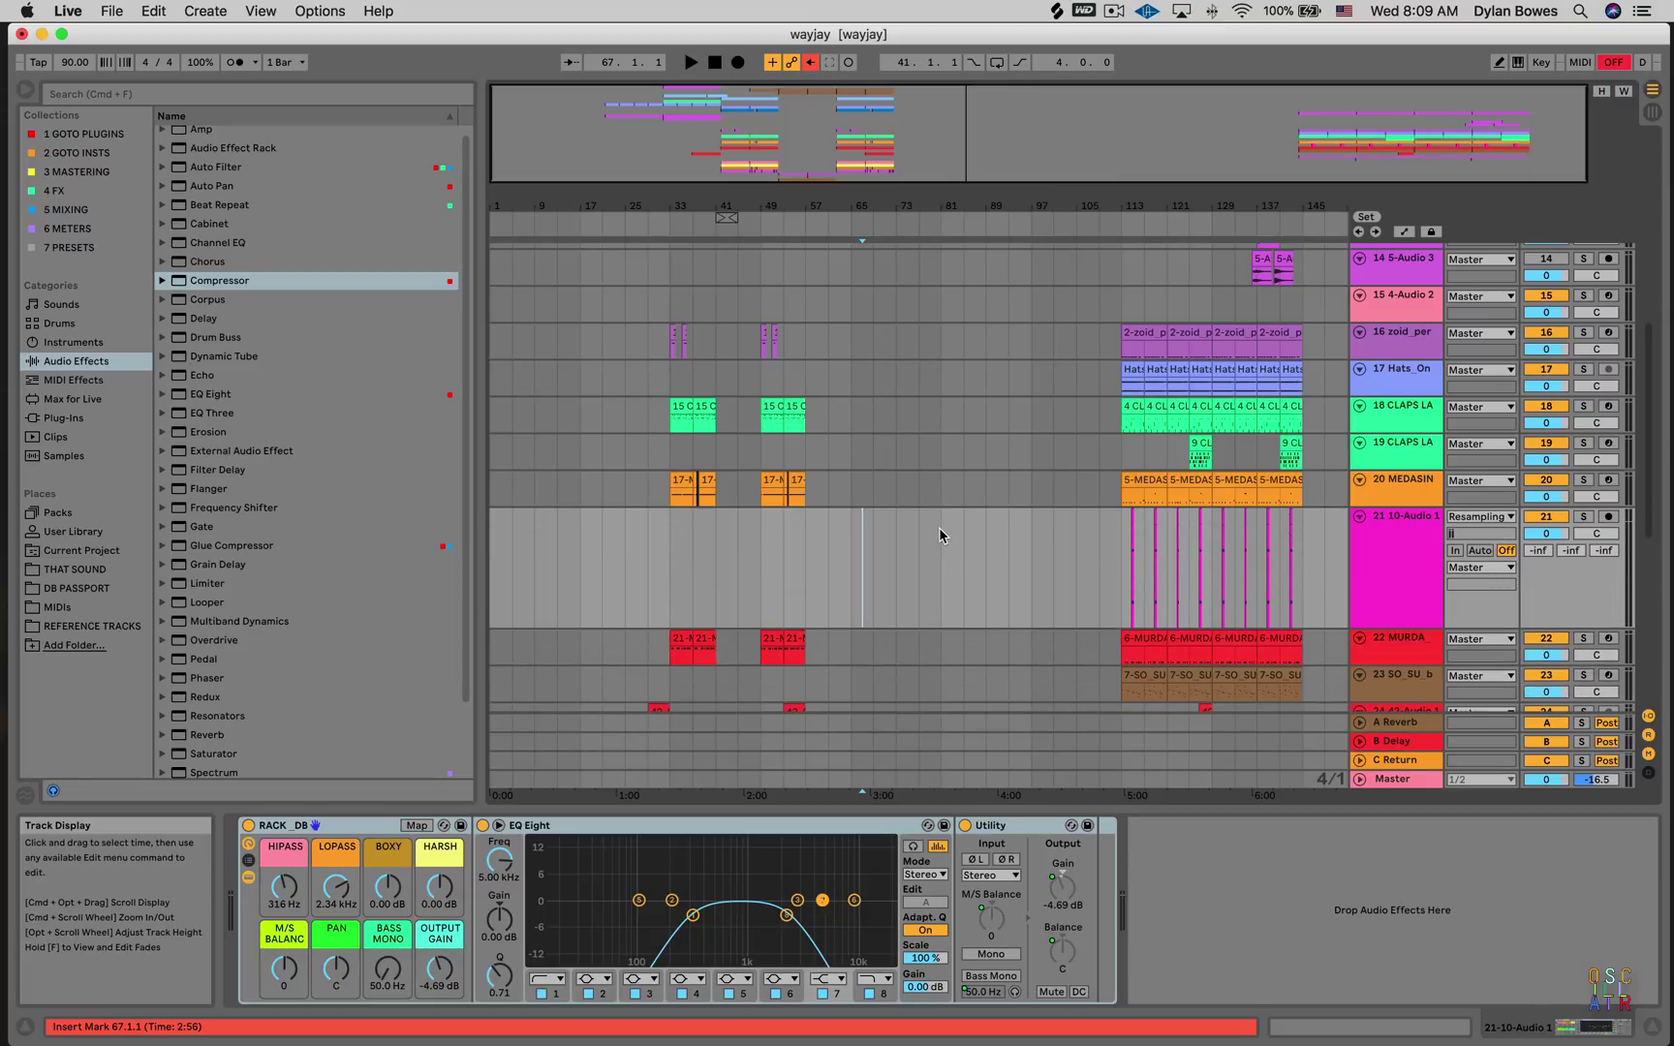
pyautogui.scroll(-2, 939, 527)
pyautogui.scroll(1, 939, 526)
# Reset track heights with H and song width with W, then scroll up to track 1 Massive
pyautogui.press('h')
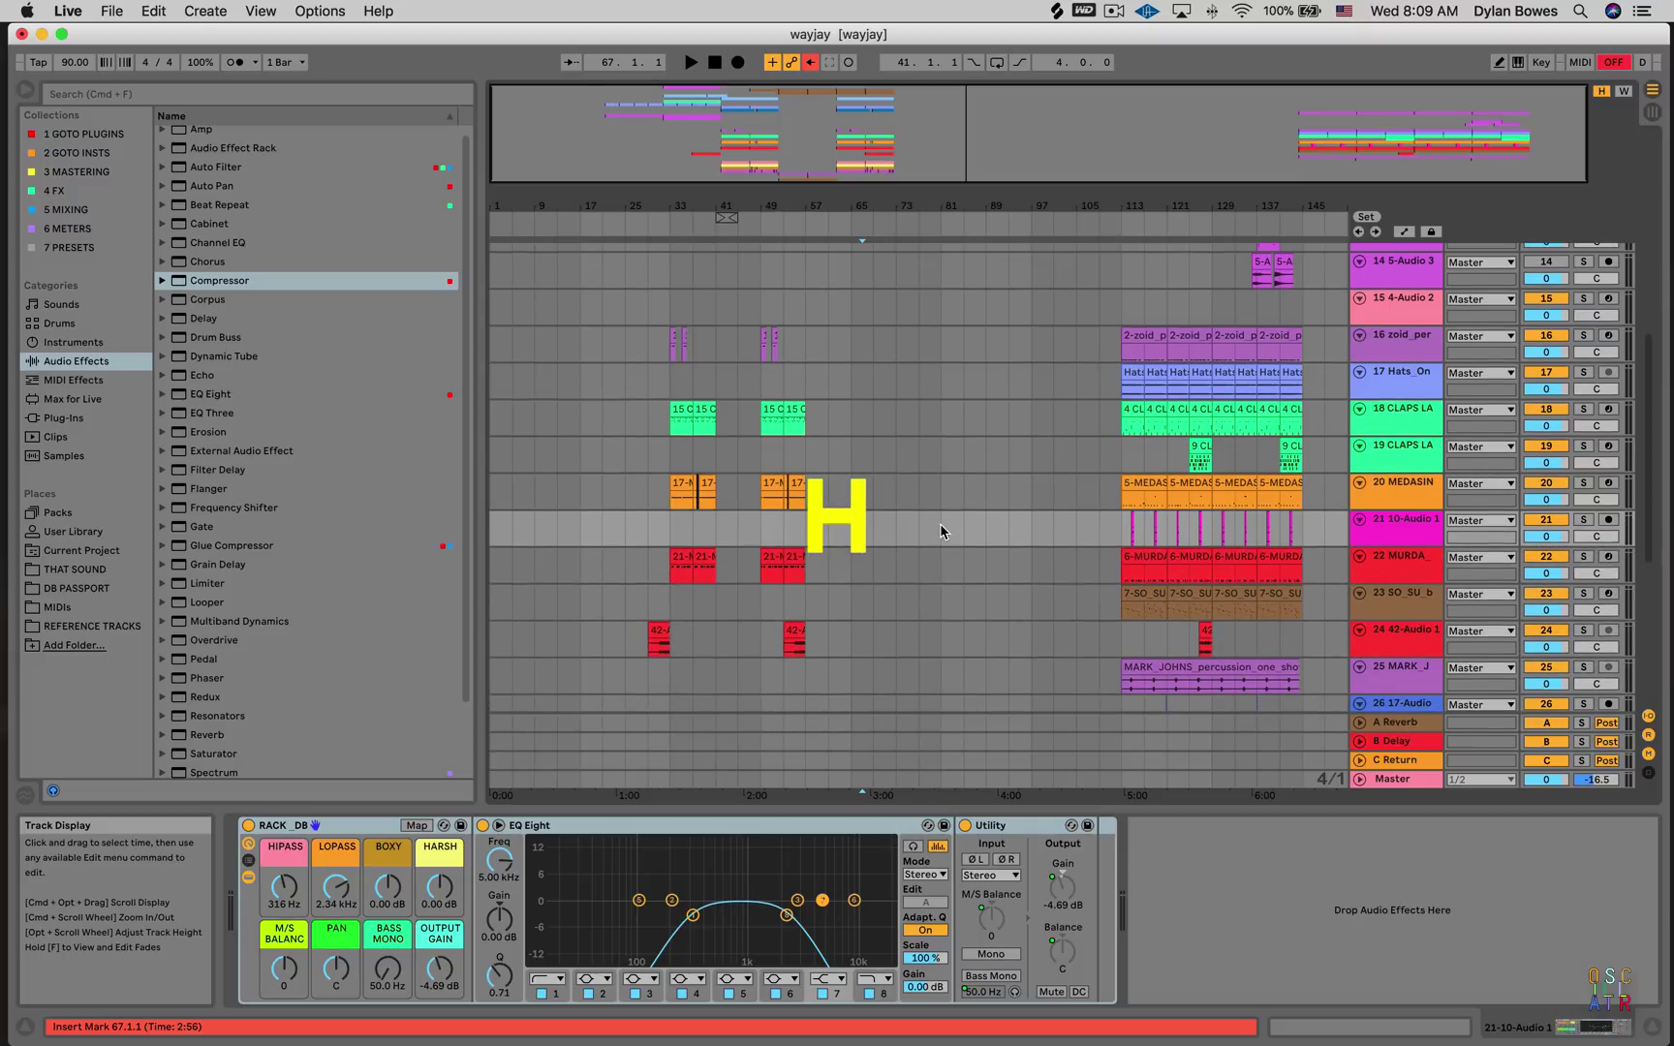
pyautogui.press('w')
pyautogui.scroll(6, 941, 523)
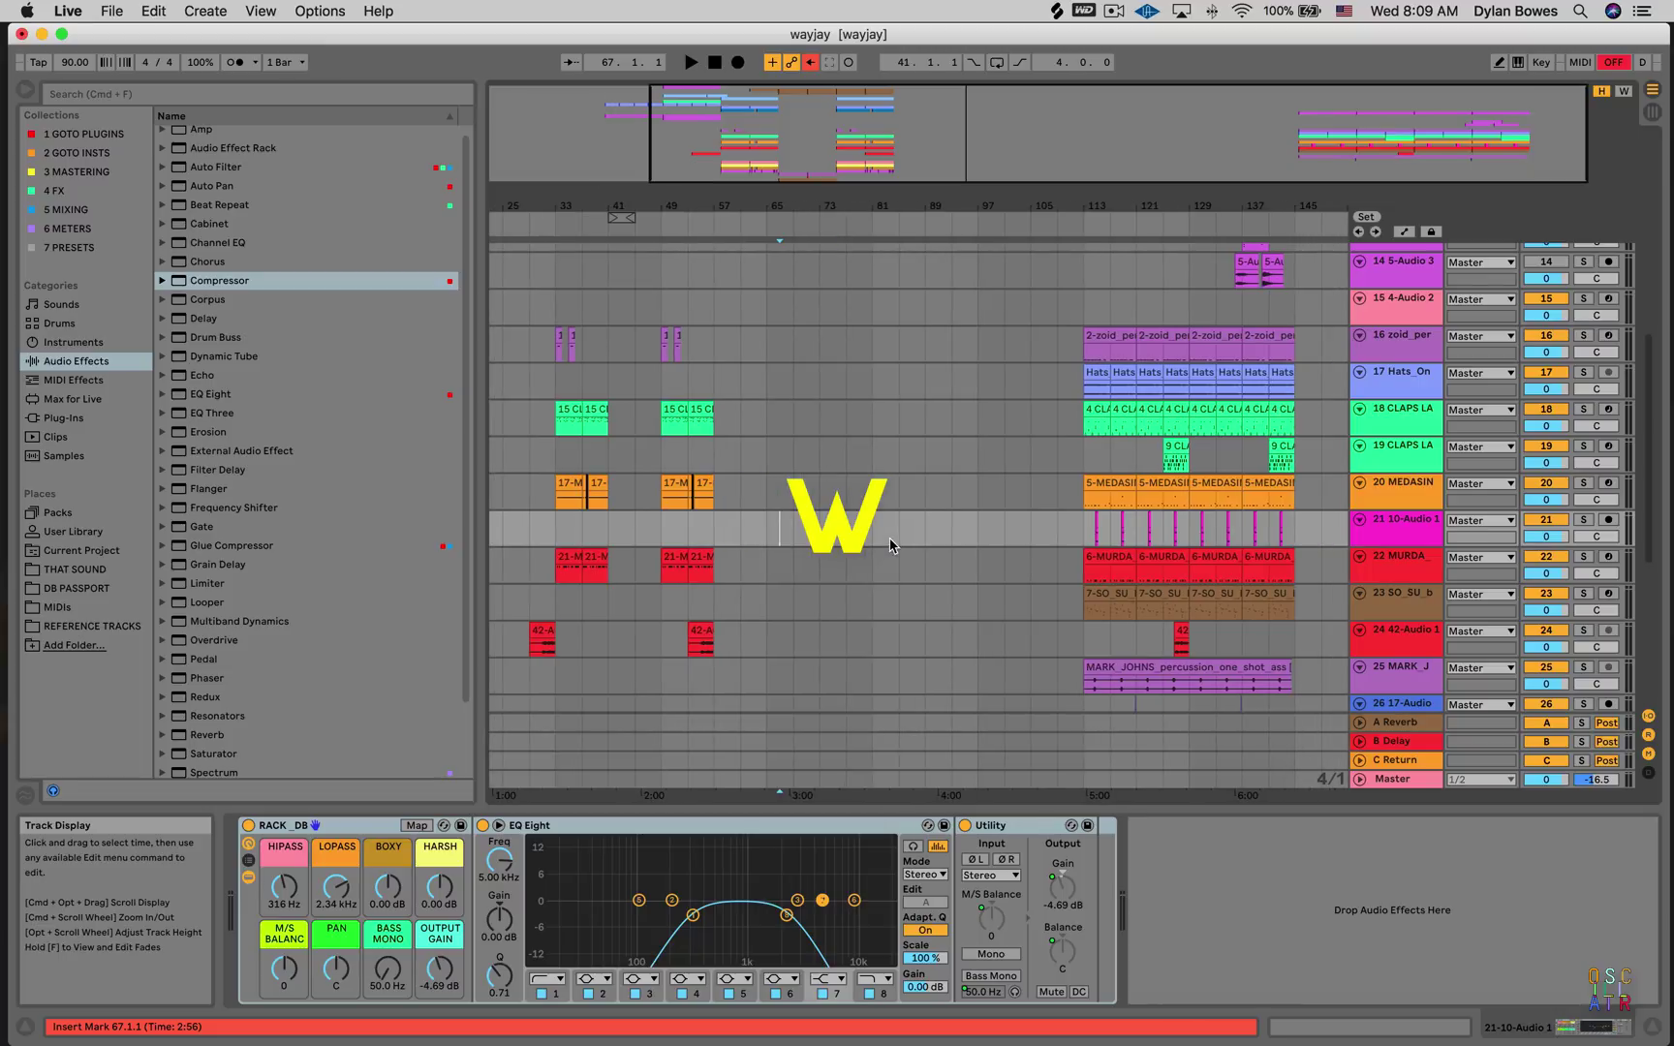
pyautogui.hscroll(-3, 889, 540)
pyautogui.scroll(6, 889, 546)
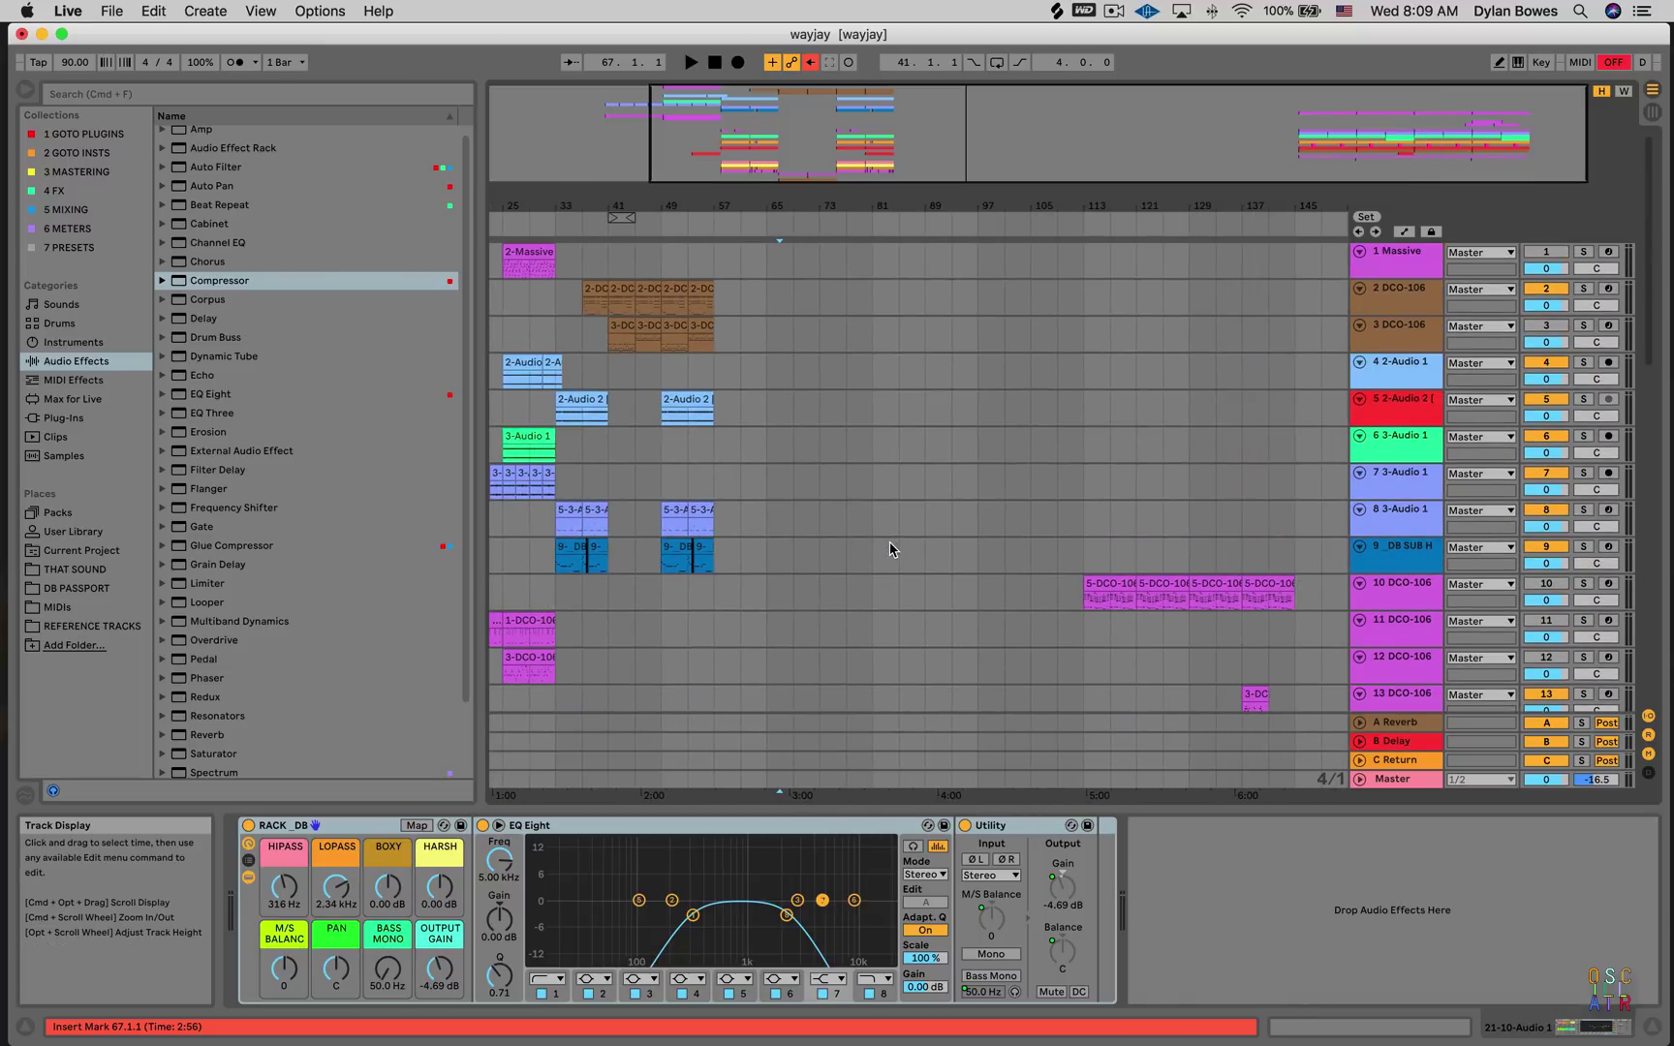